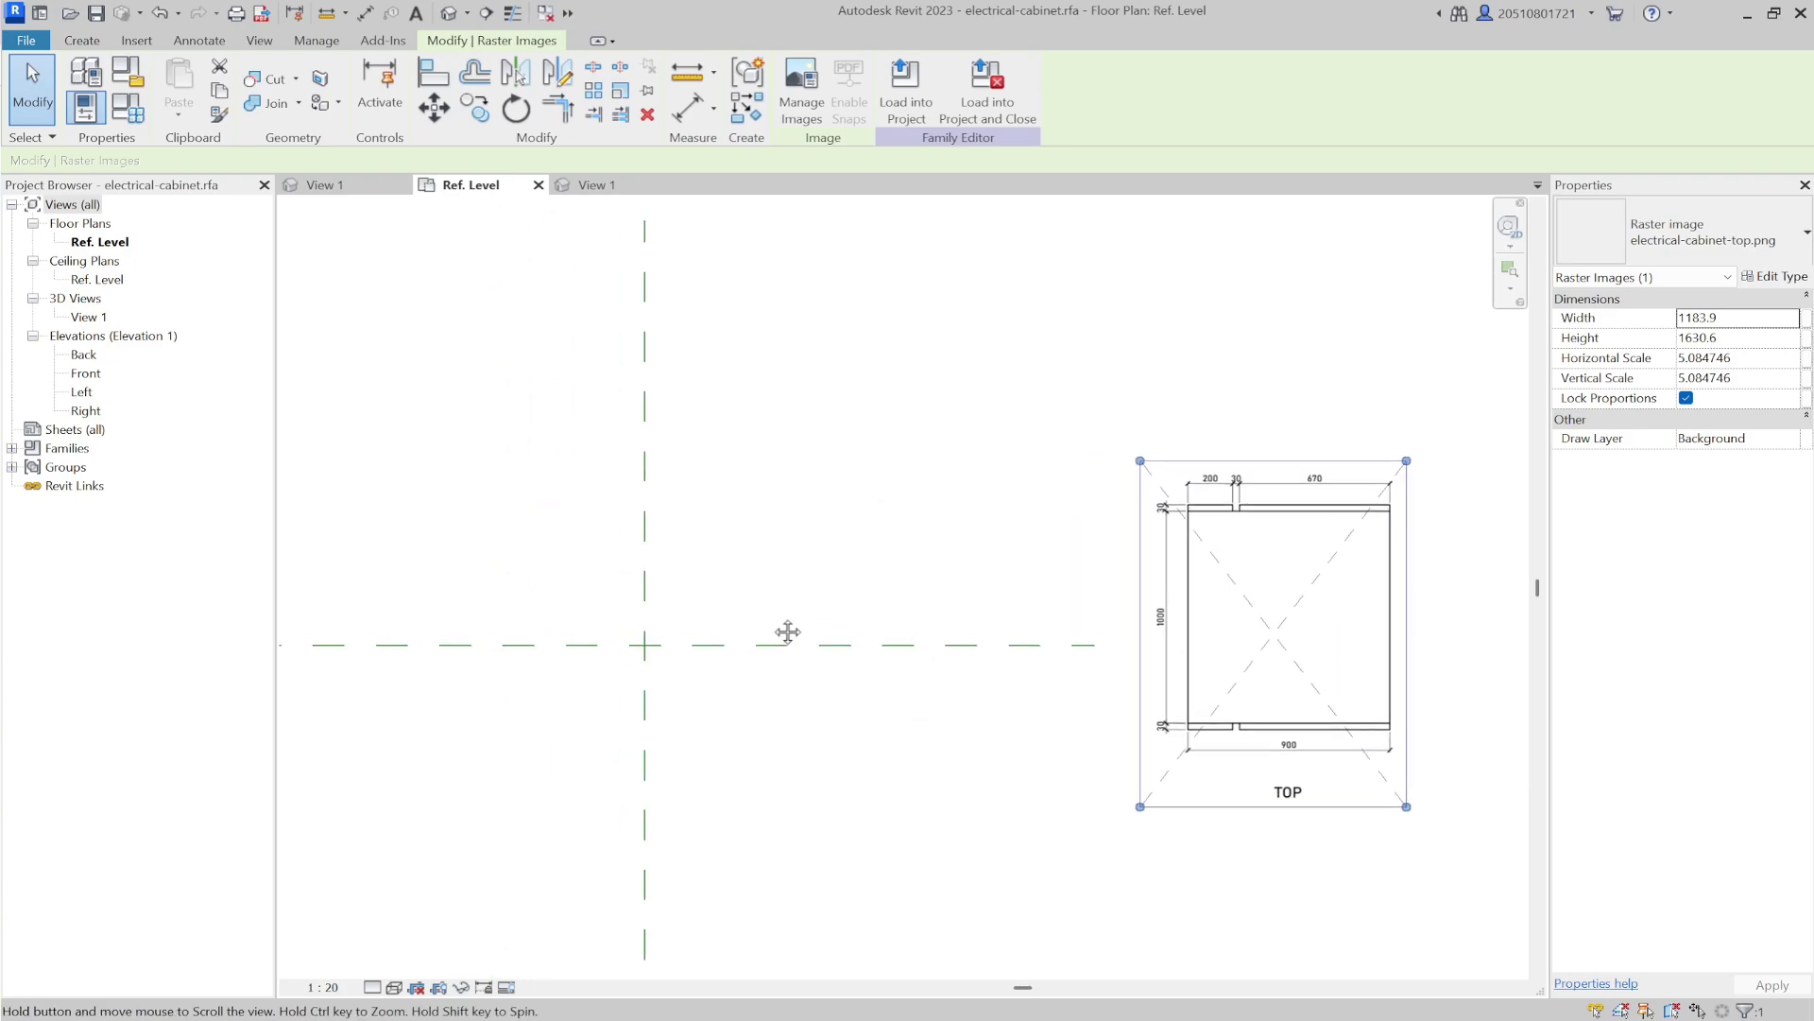
# Draw two horizontal reference planes, one about 480 mm above and one about 500 mm below the horizontal centre plane.
pyautogui.click(809, 704)
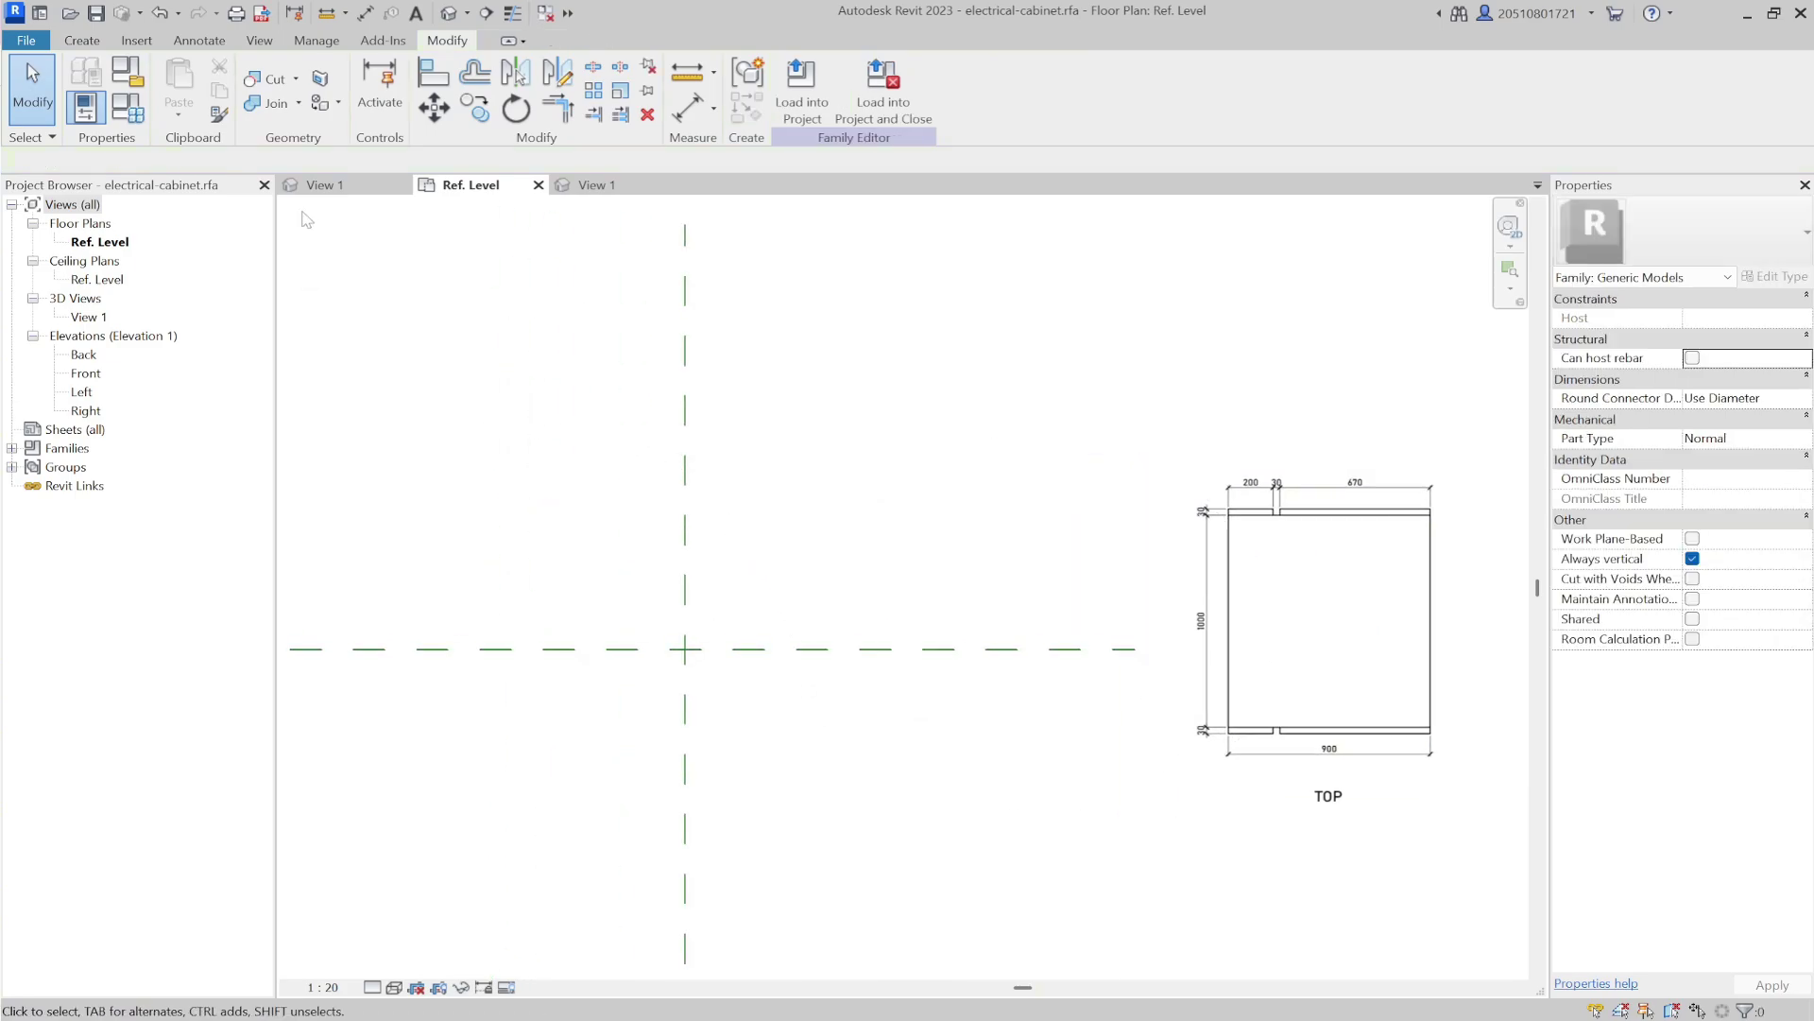
pyautogui.click(83, 40)
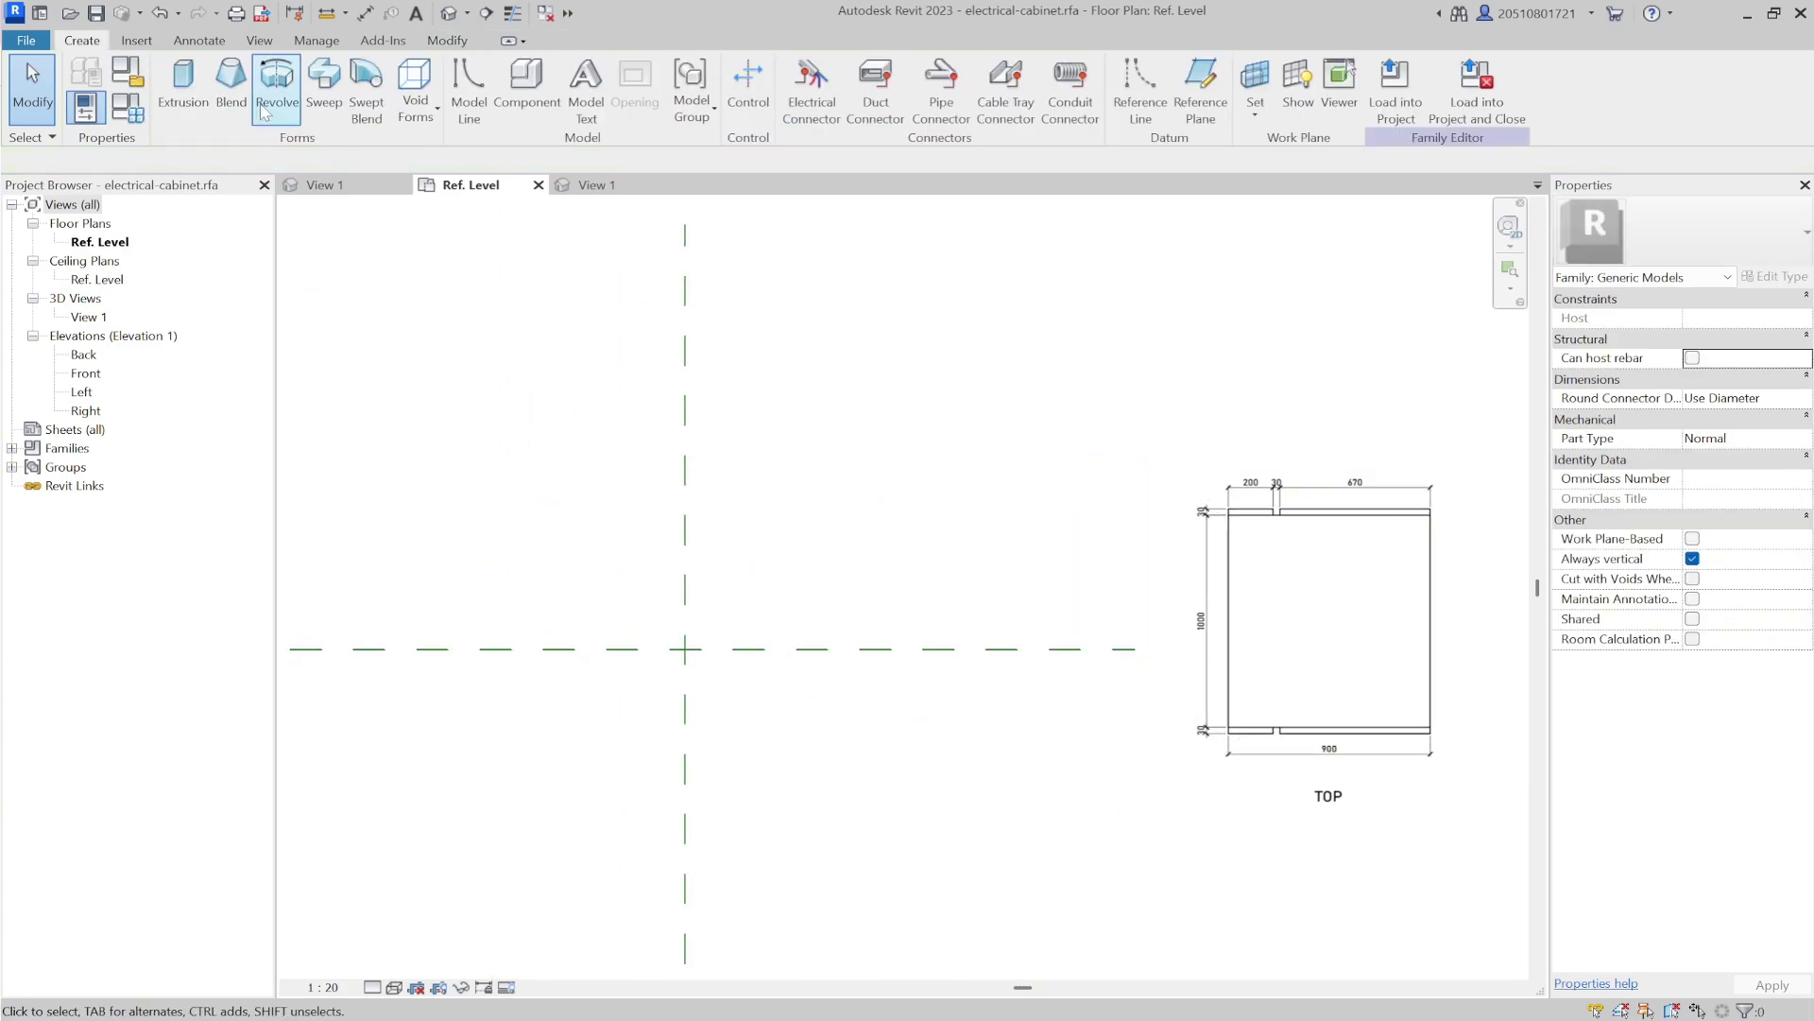
pyautogui.click(1214, 83)
pyautogui.scroll(-1, 1132, 547)
pyautogui.click(1133, 548)
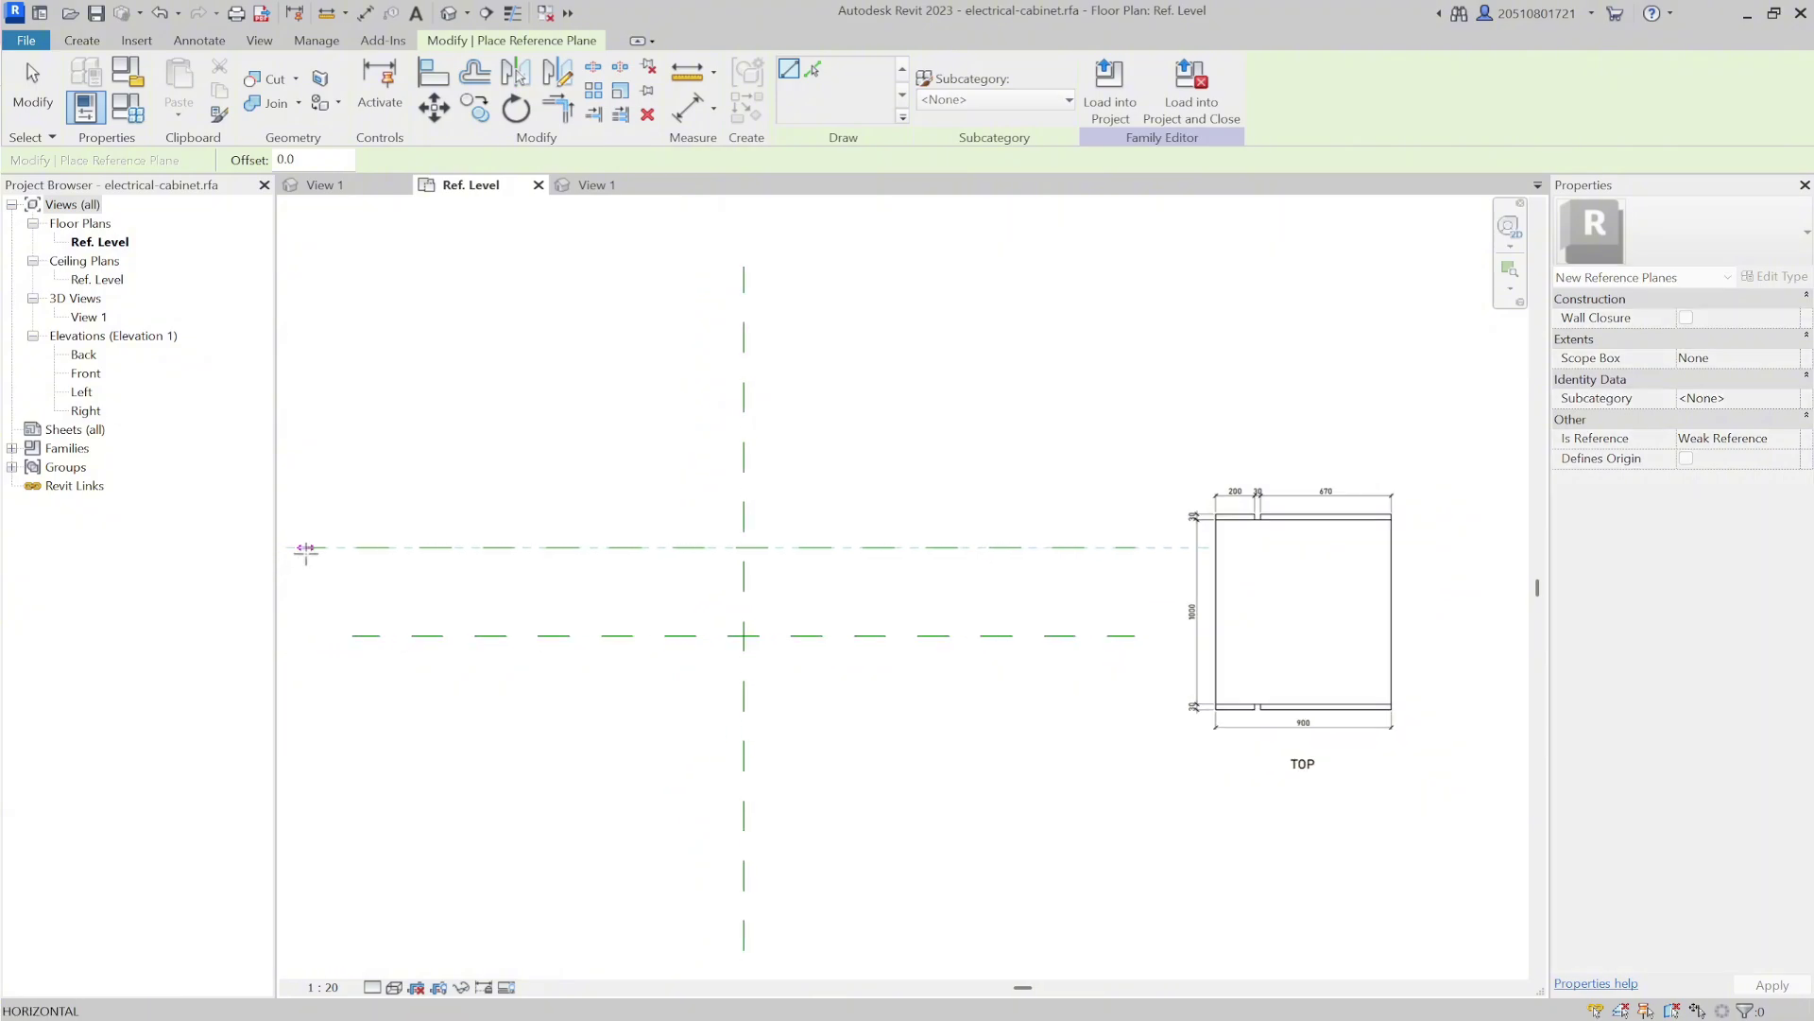
pyautogui.click(352, 547)
pyautogui.click(1134, 727)
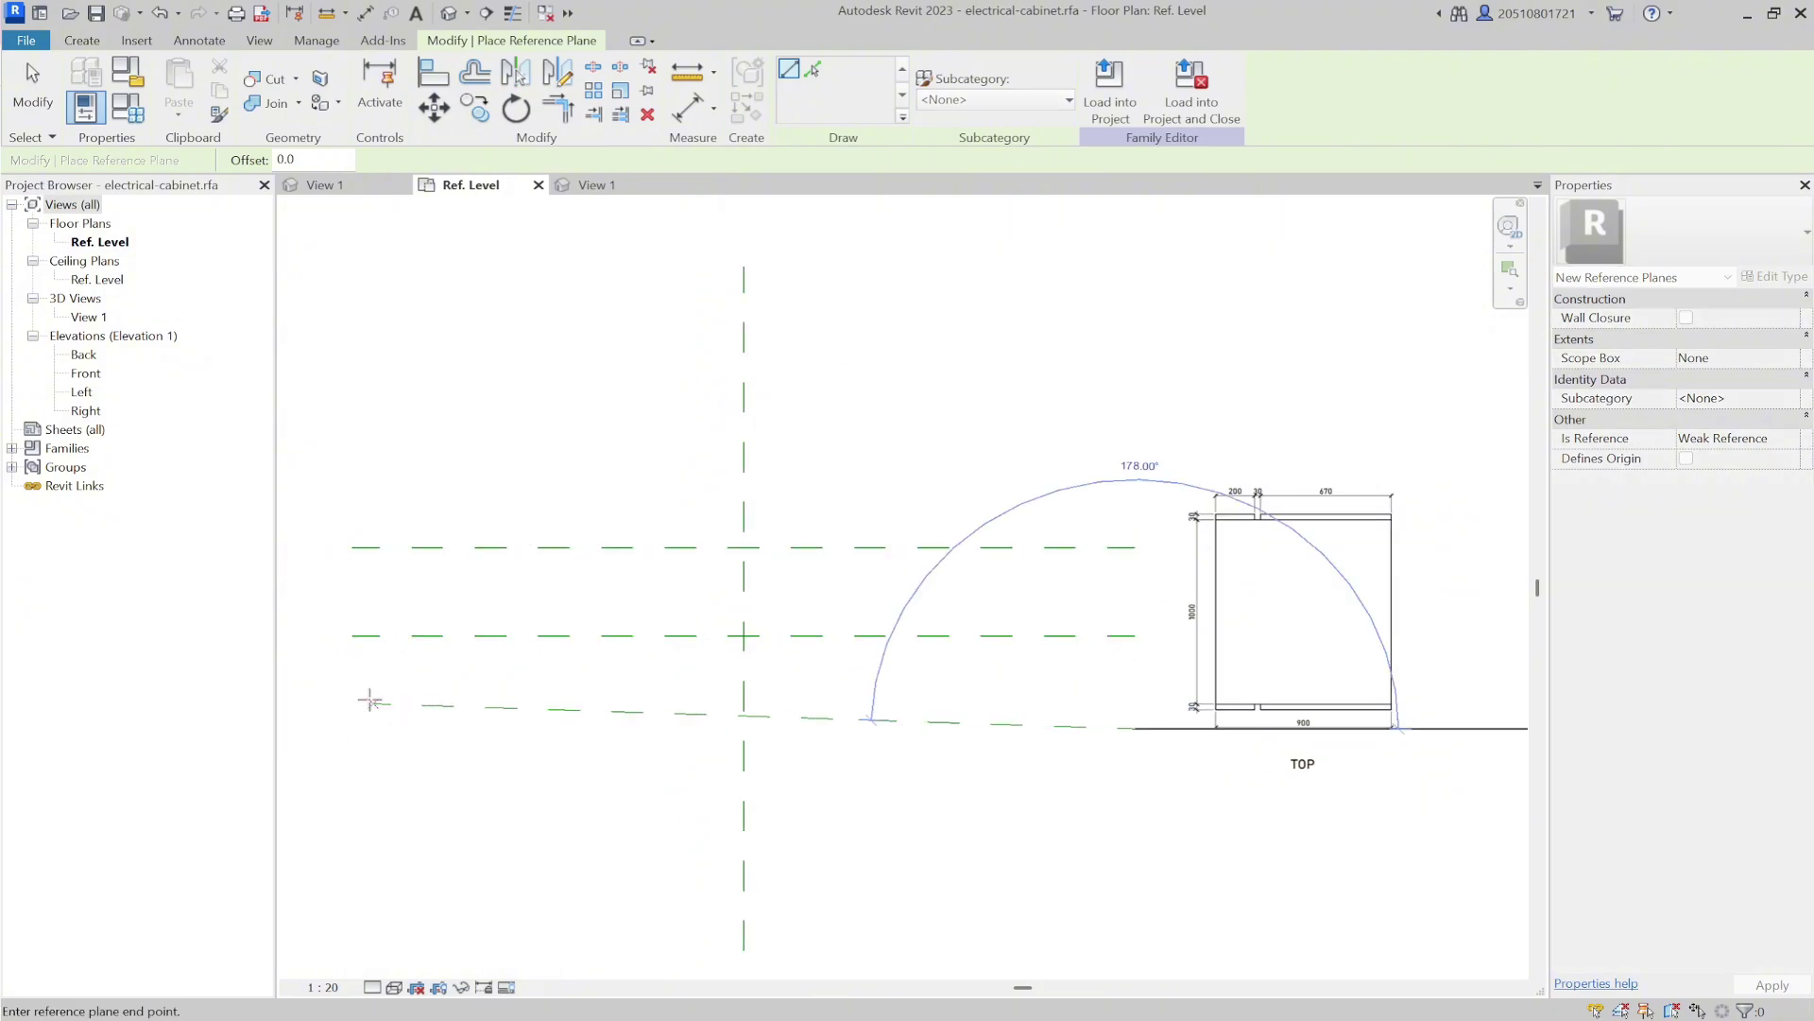
pyautogui.click(353, 727)
# Draw two vertical reference planes, one about 600 mm on each side of the vertical centre plane.
pyautogui.click(743, 268)
pyautogui.click(855, 267)
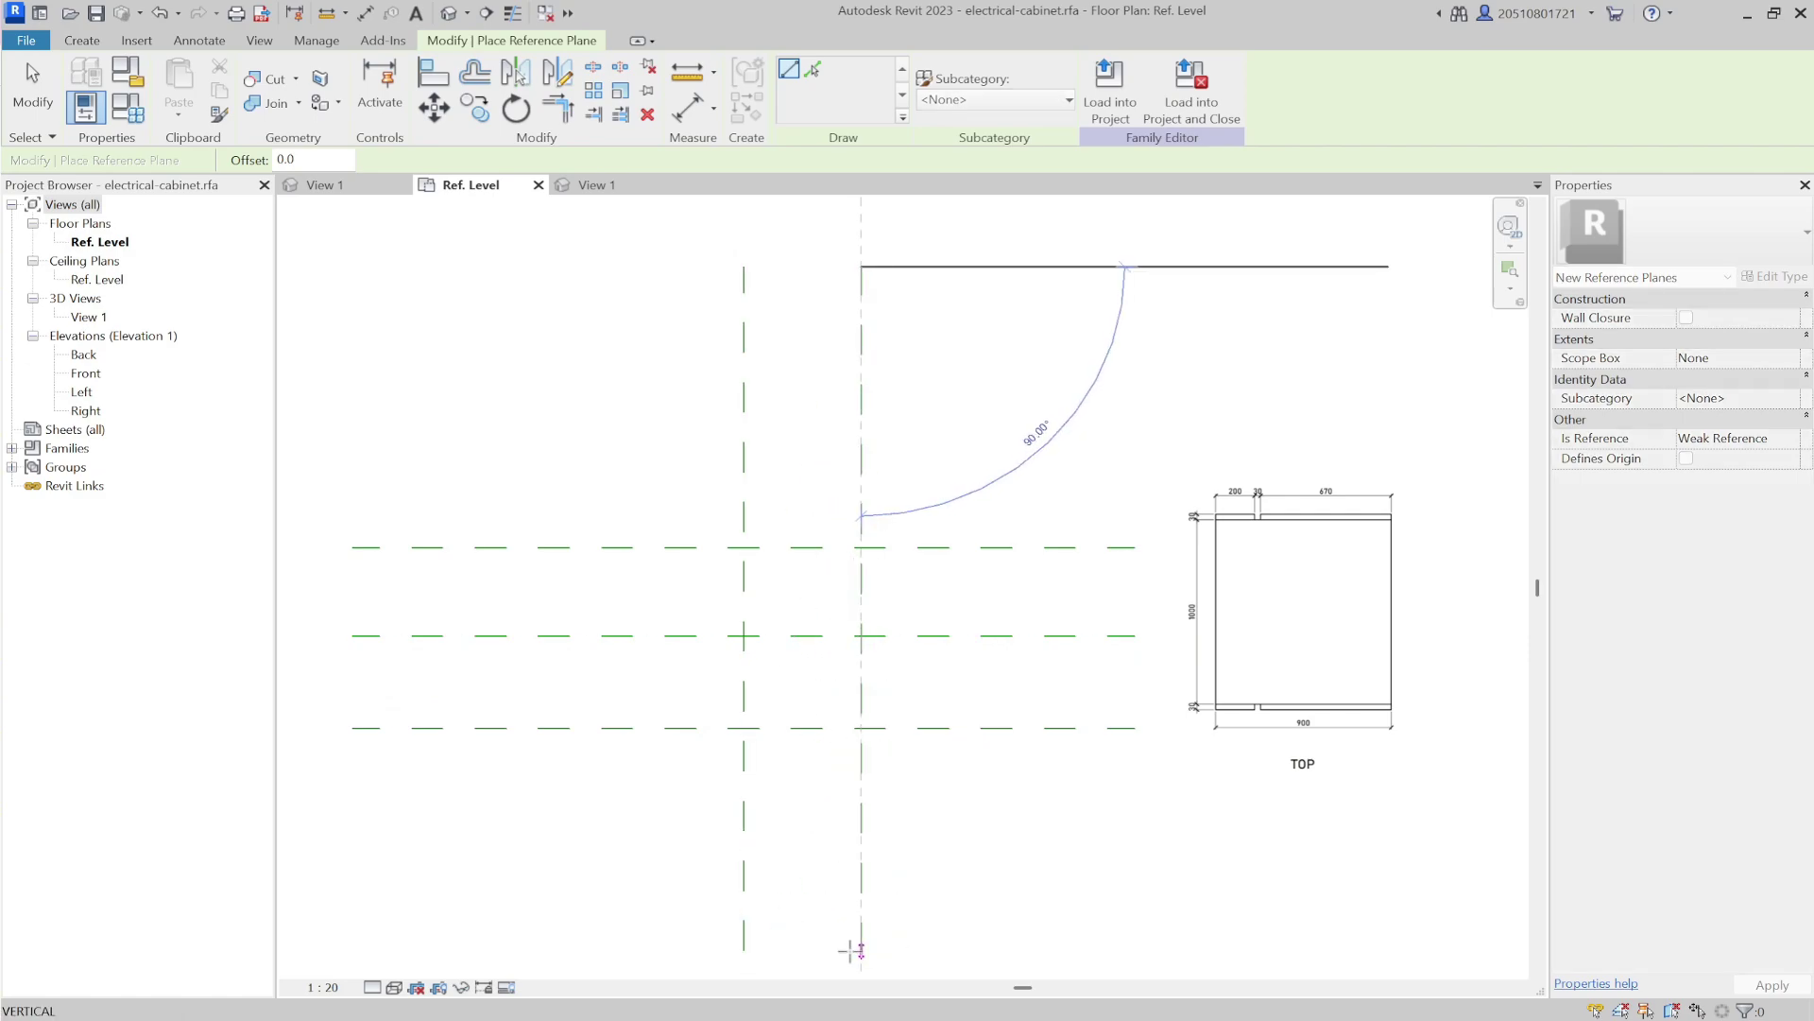
pyautogui.click(860, 949)
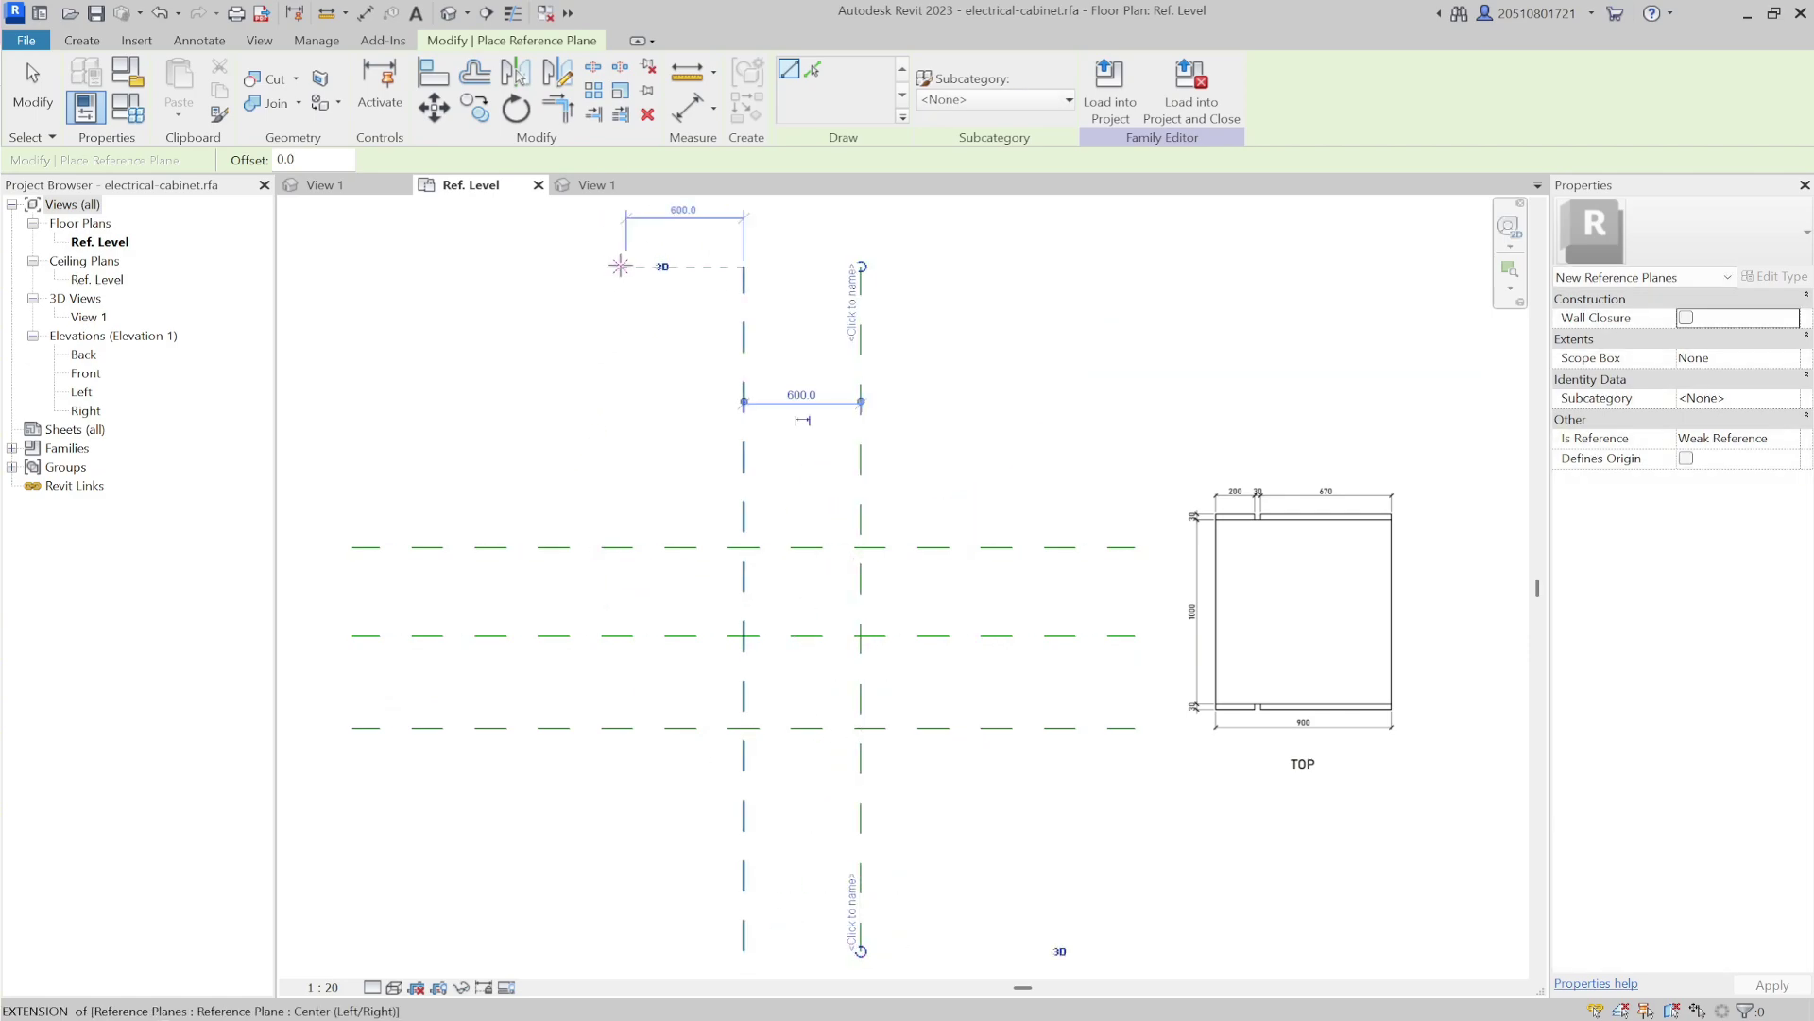
pyautogui.click(626, 267)
pyautogui.click(627, 950)
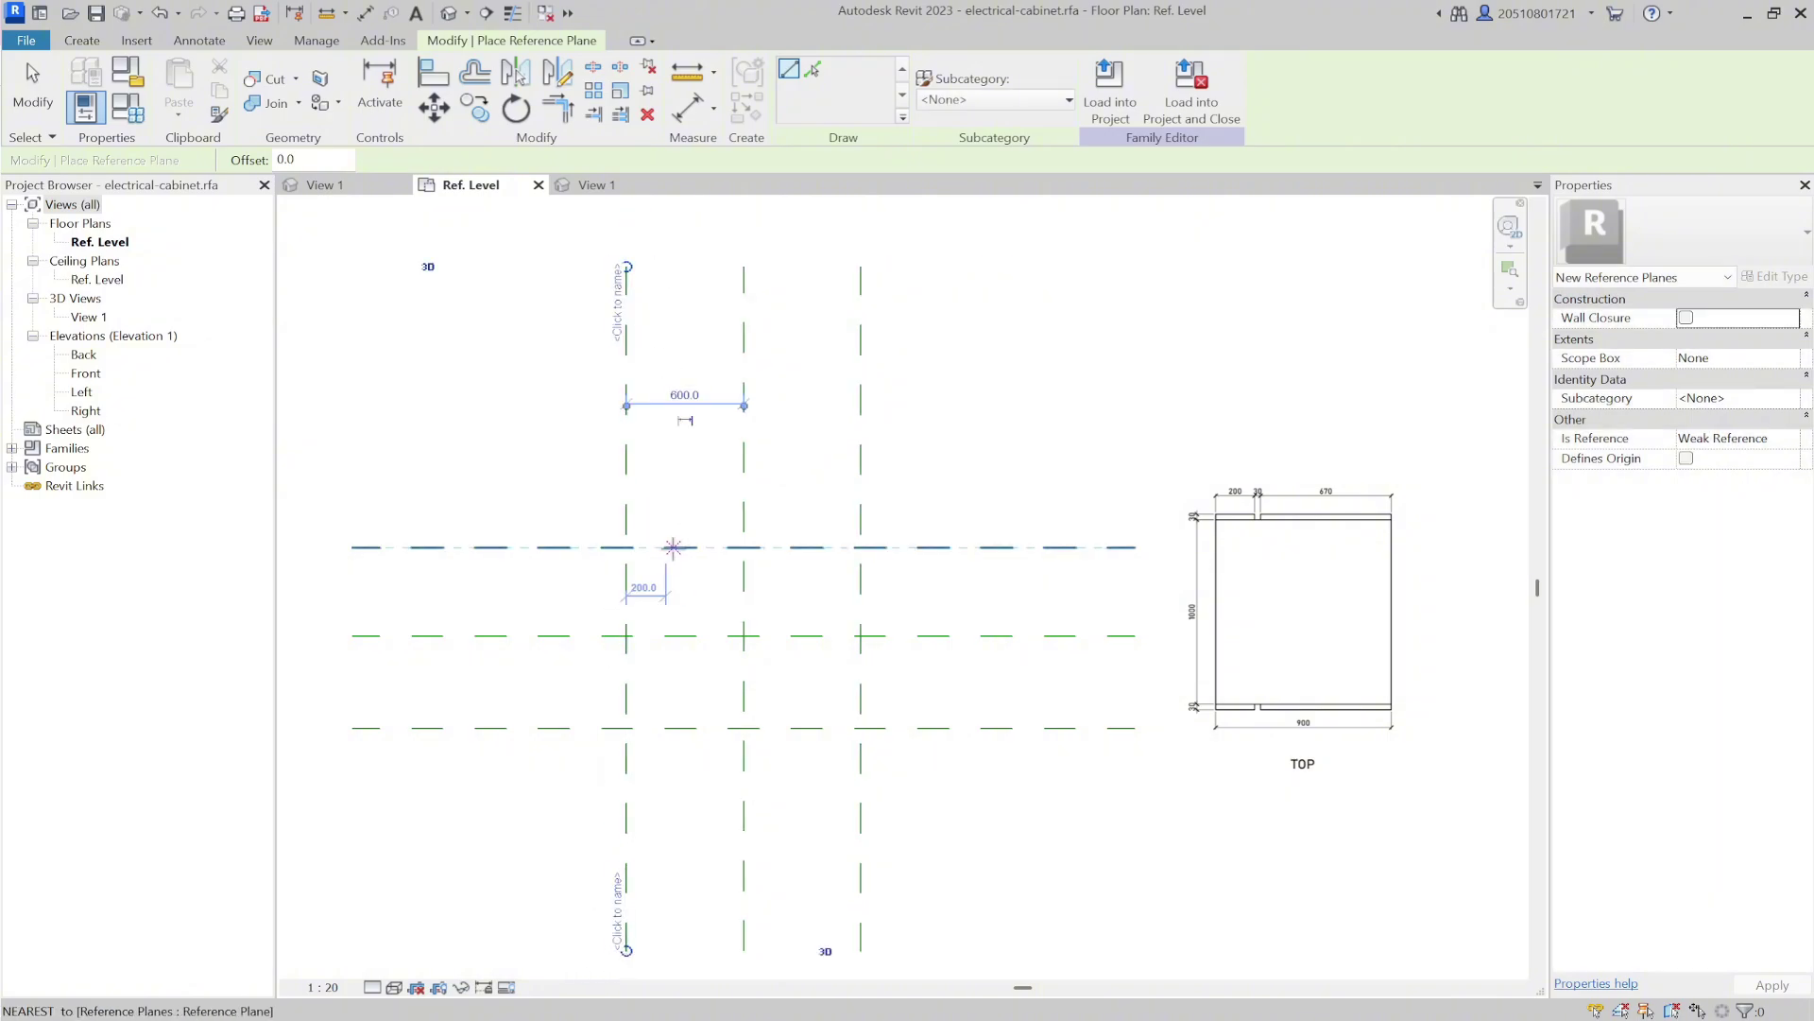
pyautogui.press('Escape')
pyautogui.press('Escape')
# Place a continuous aligned dimension across the three vertical reference planes and make its segments equal.
pyautogui.click(200, 41)
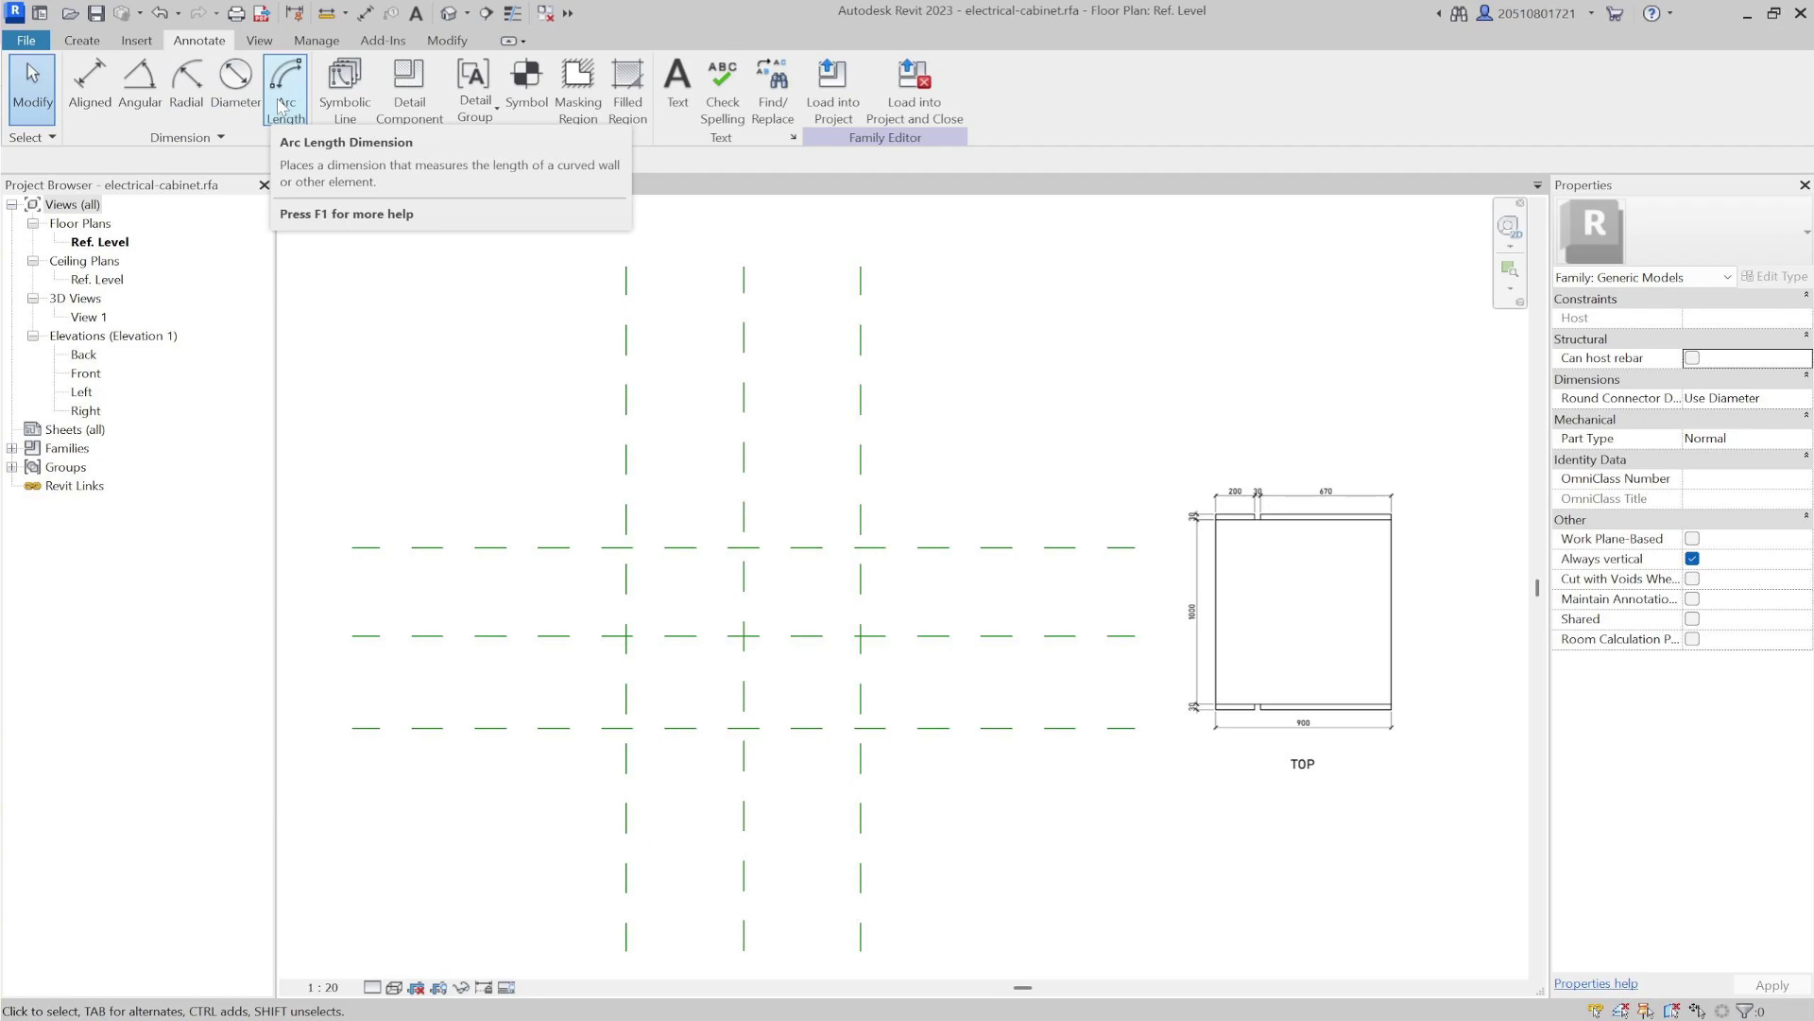
pyautogui.click(90, 84)
pyautogui.click(627, 345)
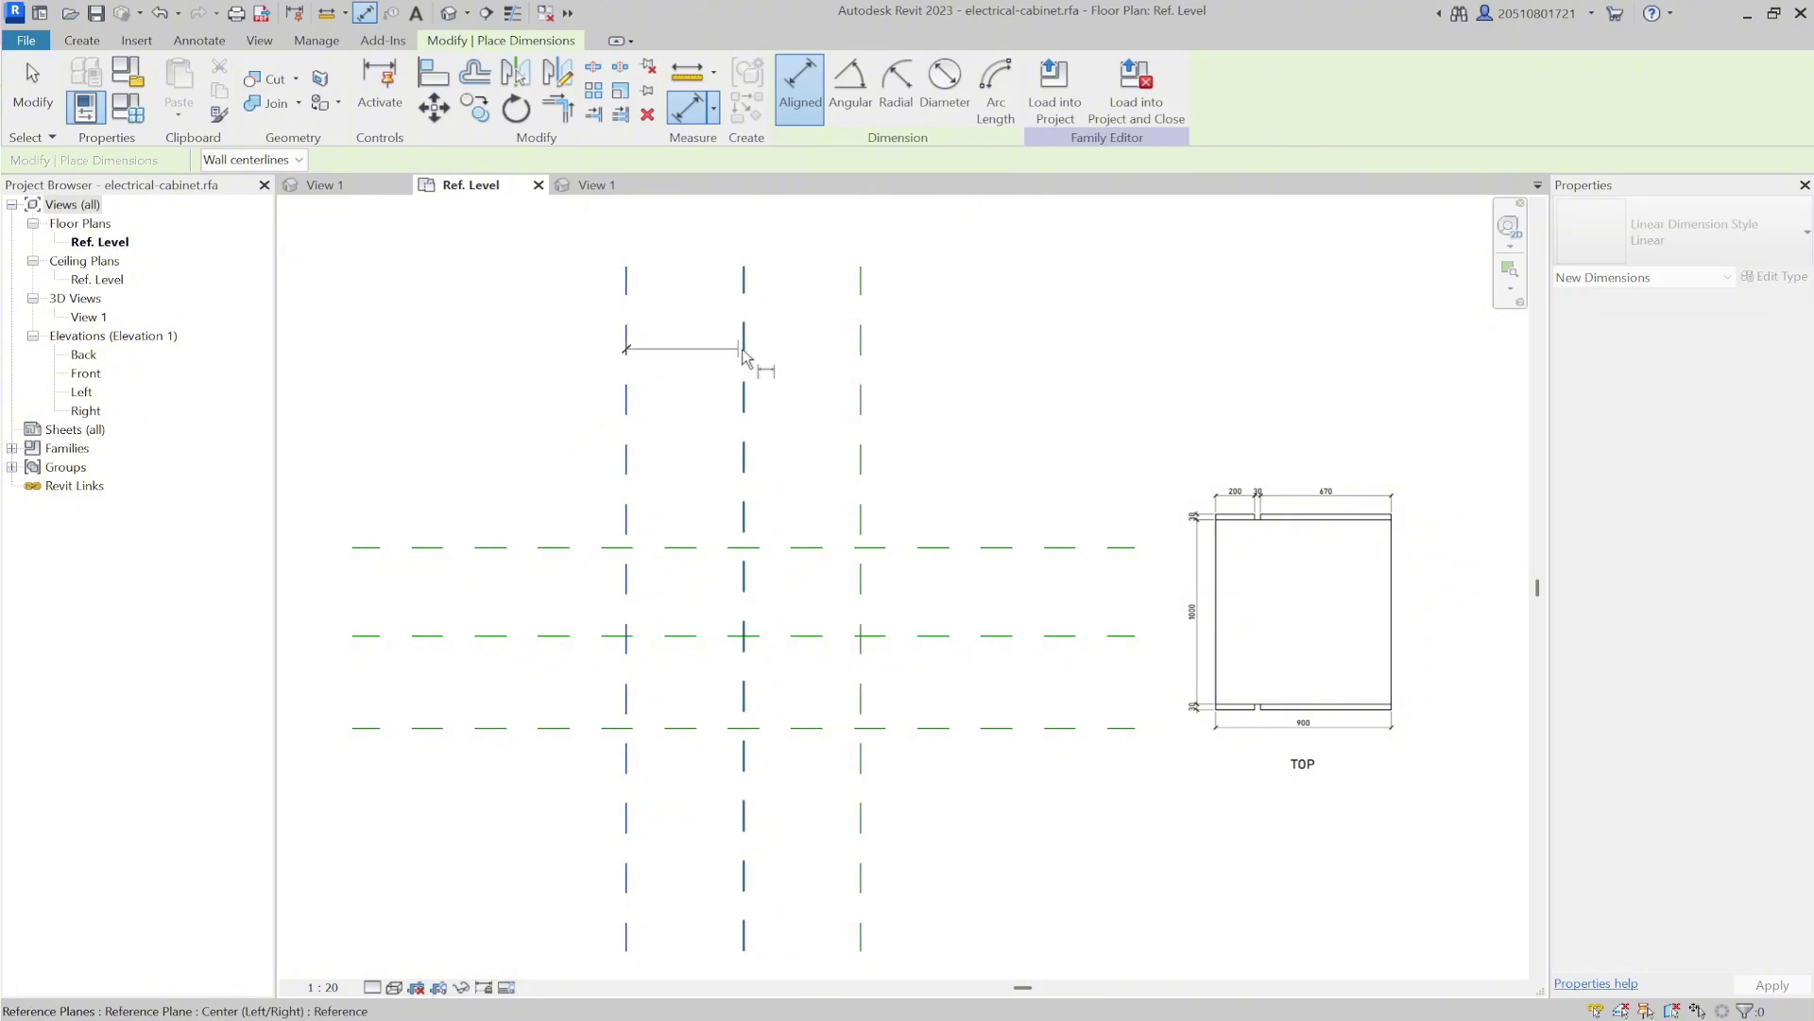
pyautogui.click(744, 364)
pyautogui.click(862, 378)
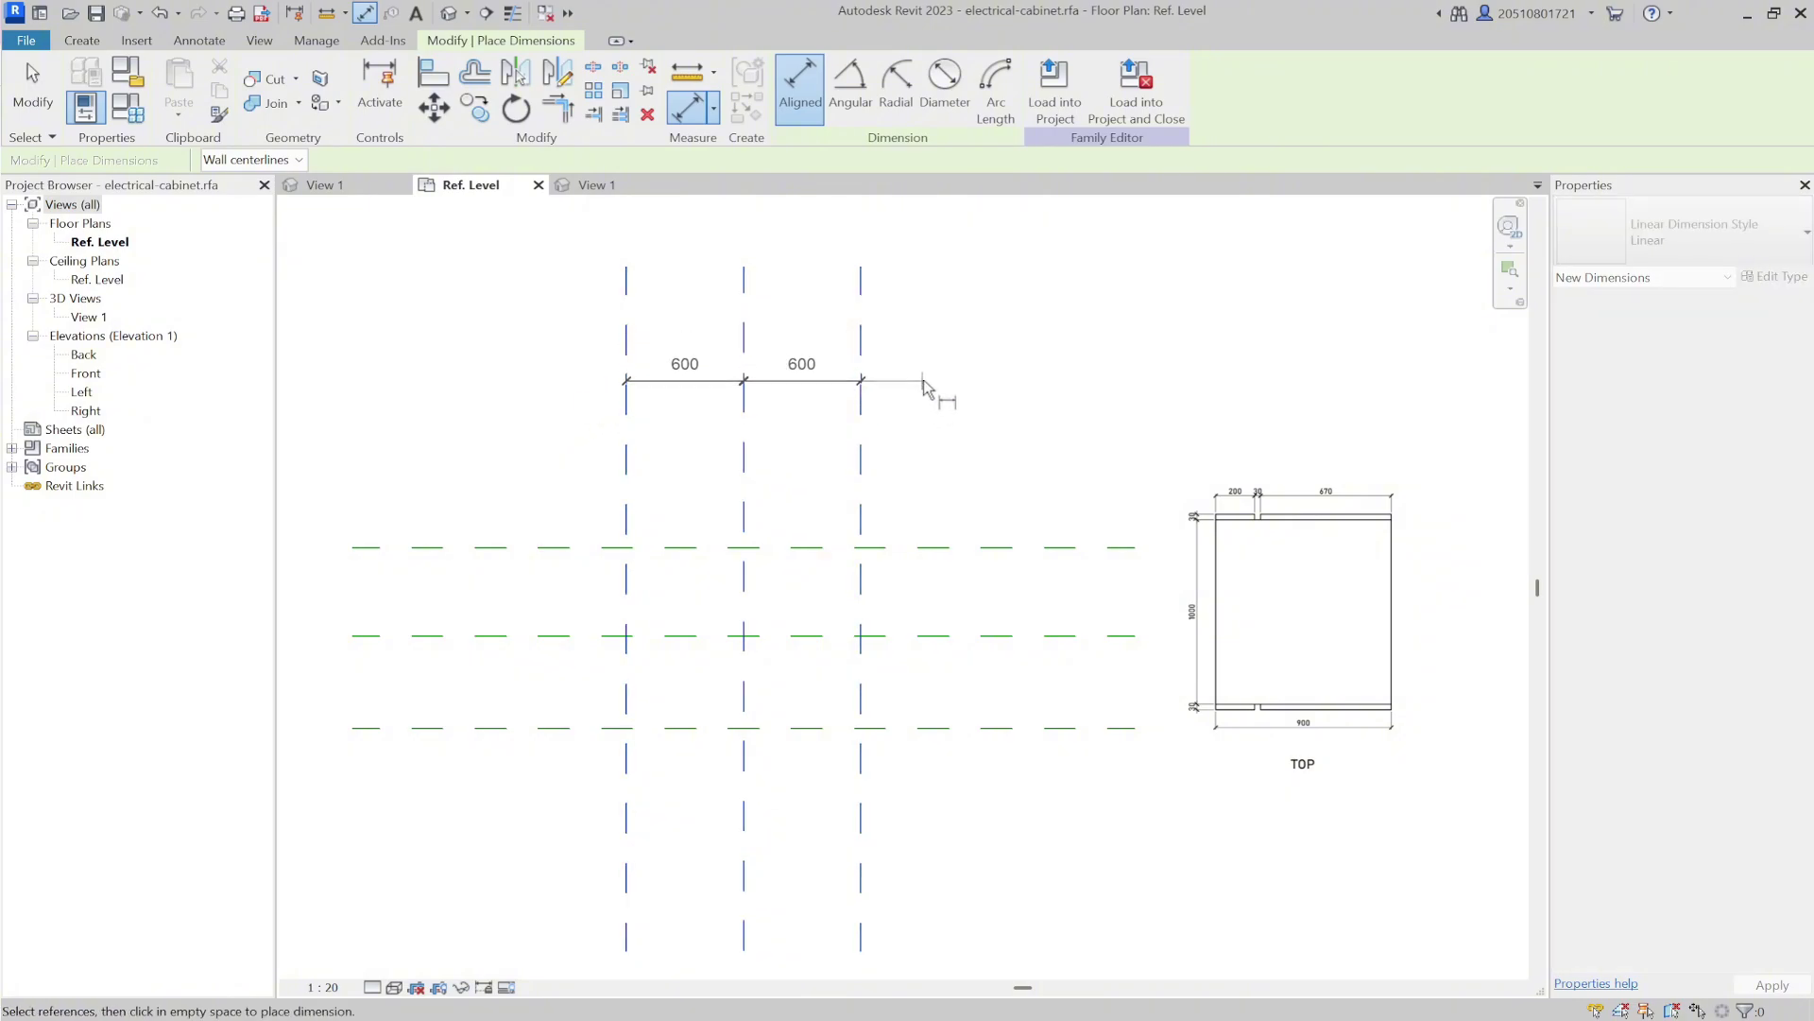
pyautogui.click(926, 380)
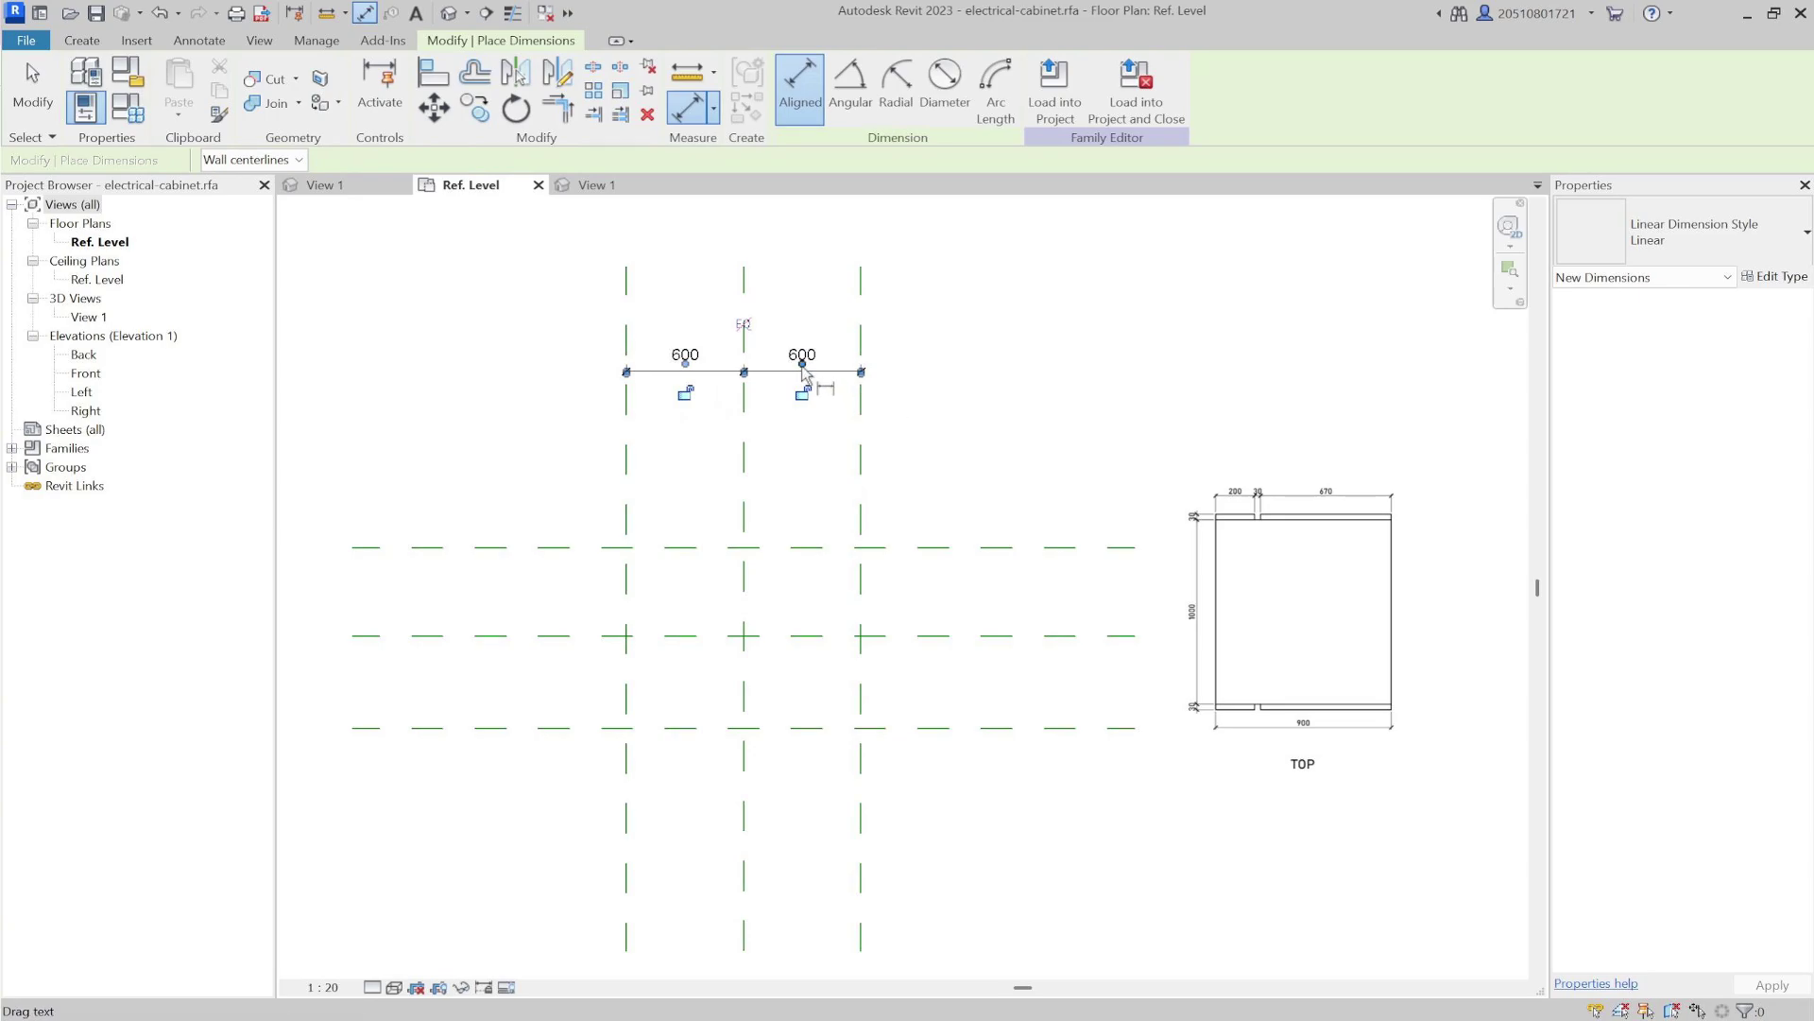
pyautogui.click(744, 324)
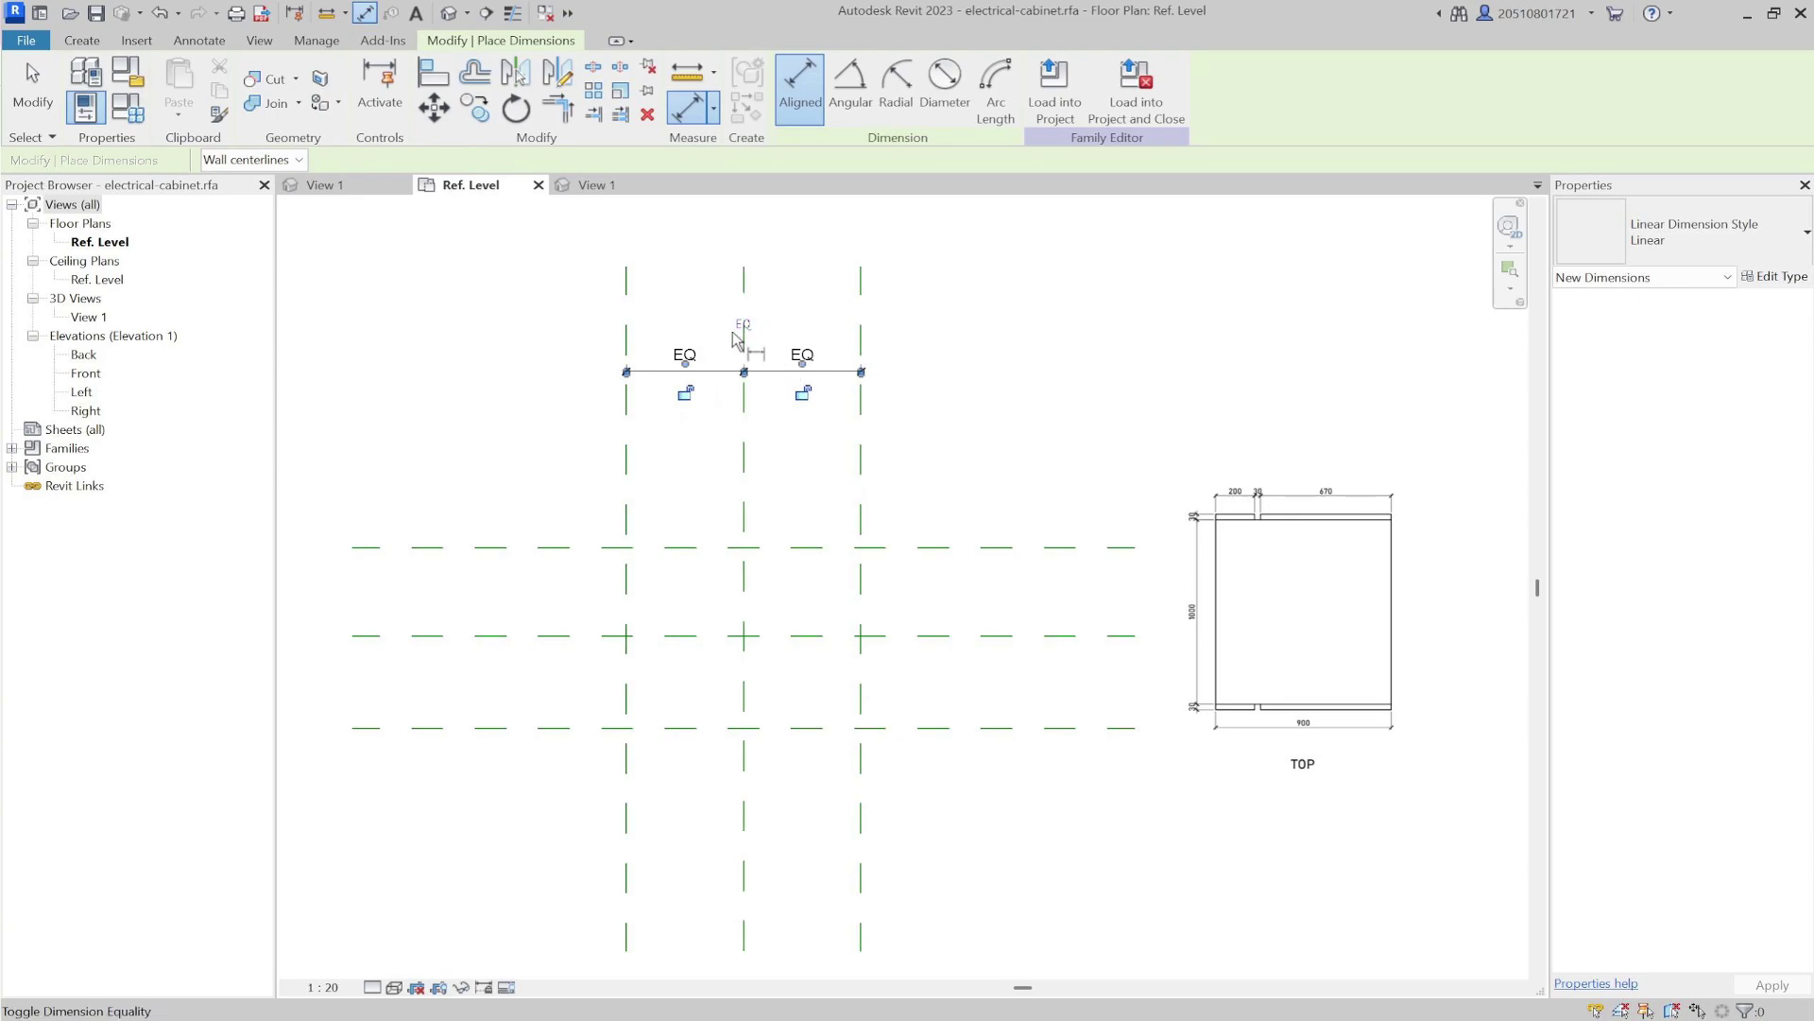
# Add an overall aligned dimension between the two outer vertical reference planes, above the equality dimension.
pyautogui.click(627, 325)
pyautogui.click(860, 314)
pyautogui.click(964, 319)
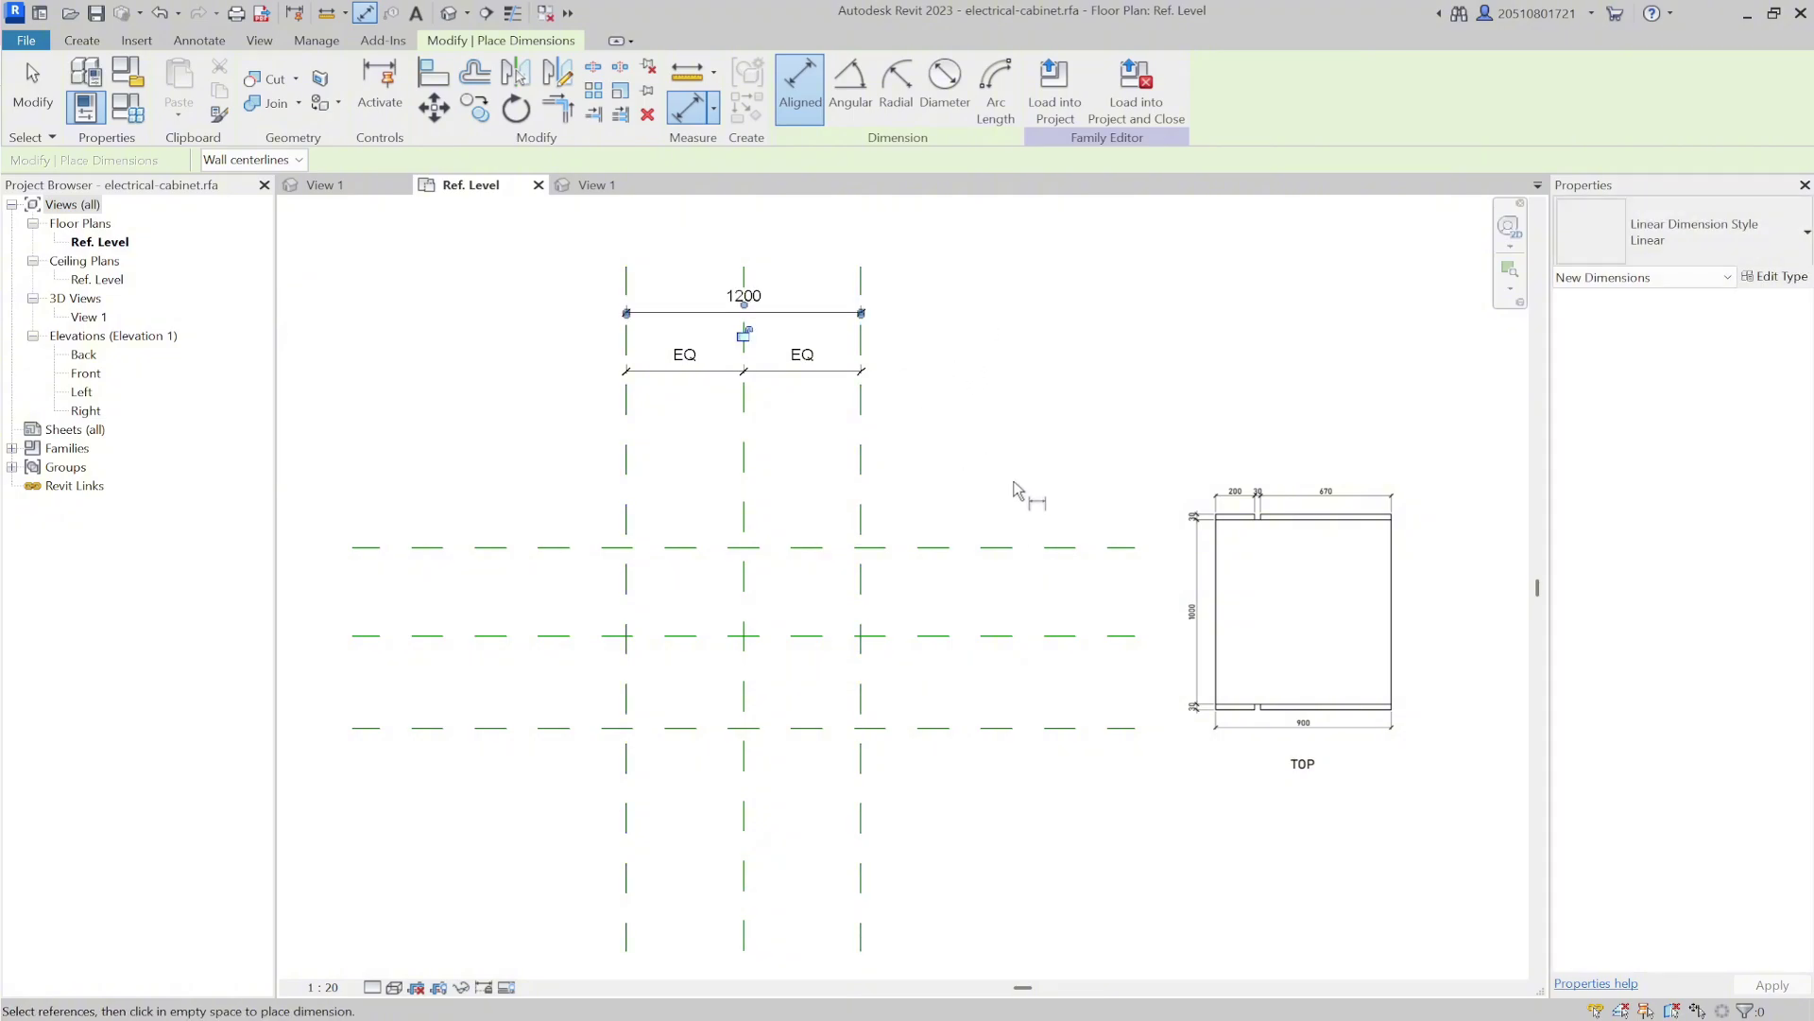
# Place a continuous aligned dimension across the three horizontal reference planes and make its segments equal.
pyautogui.click(1008, 548)
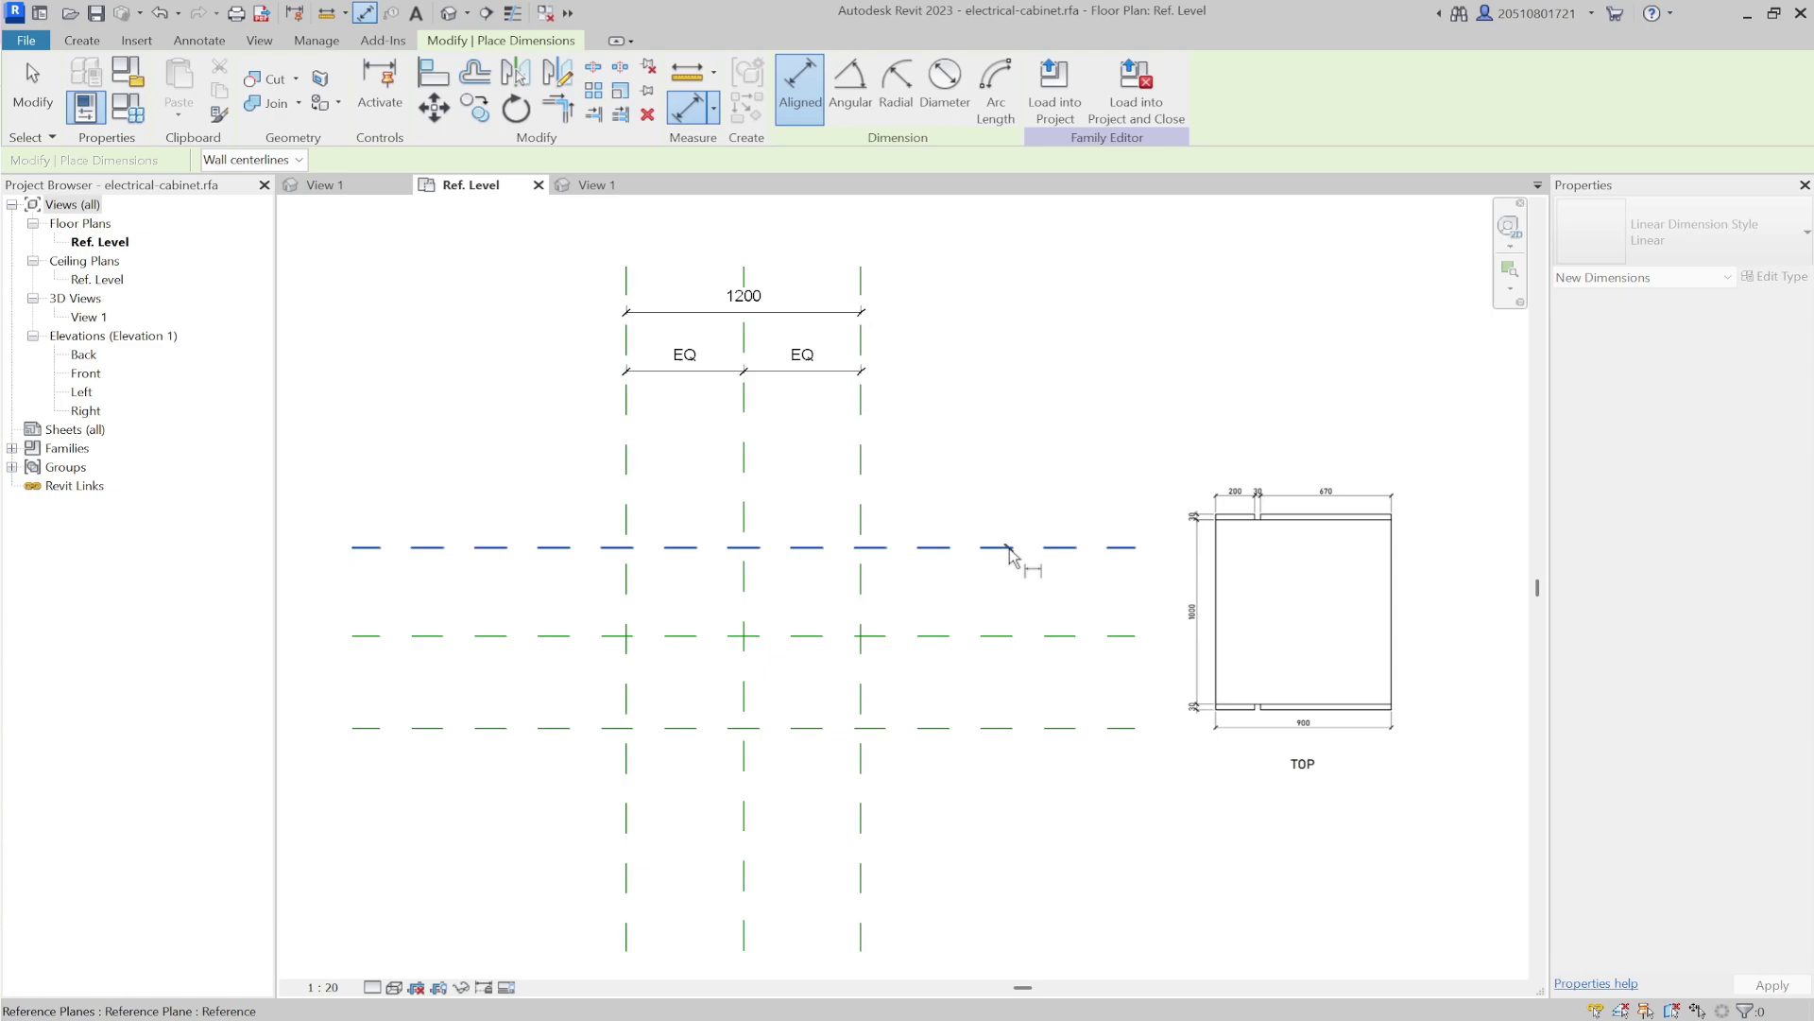
pyautogui.click(1013, 636)
pyautogui.click(1025, 729)
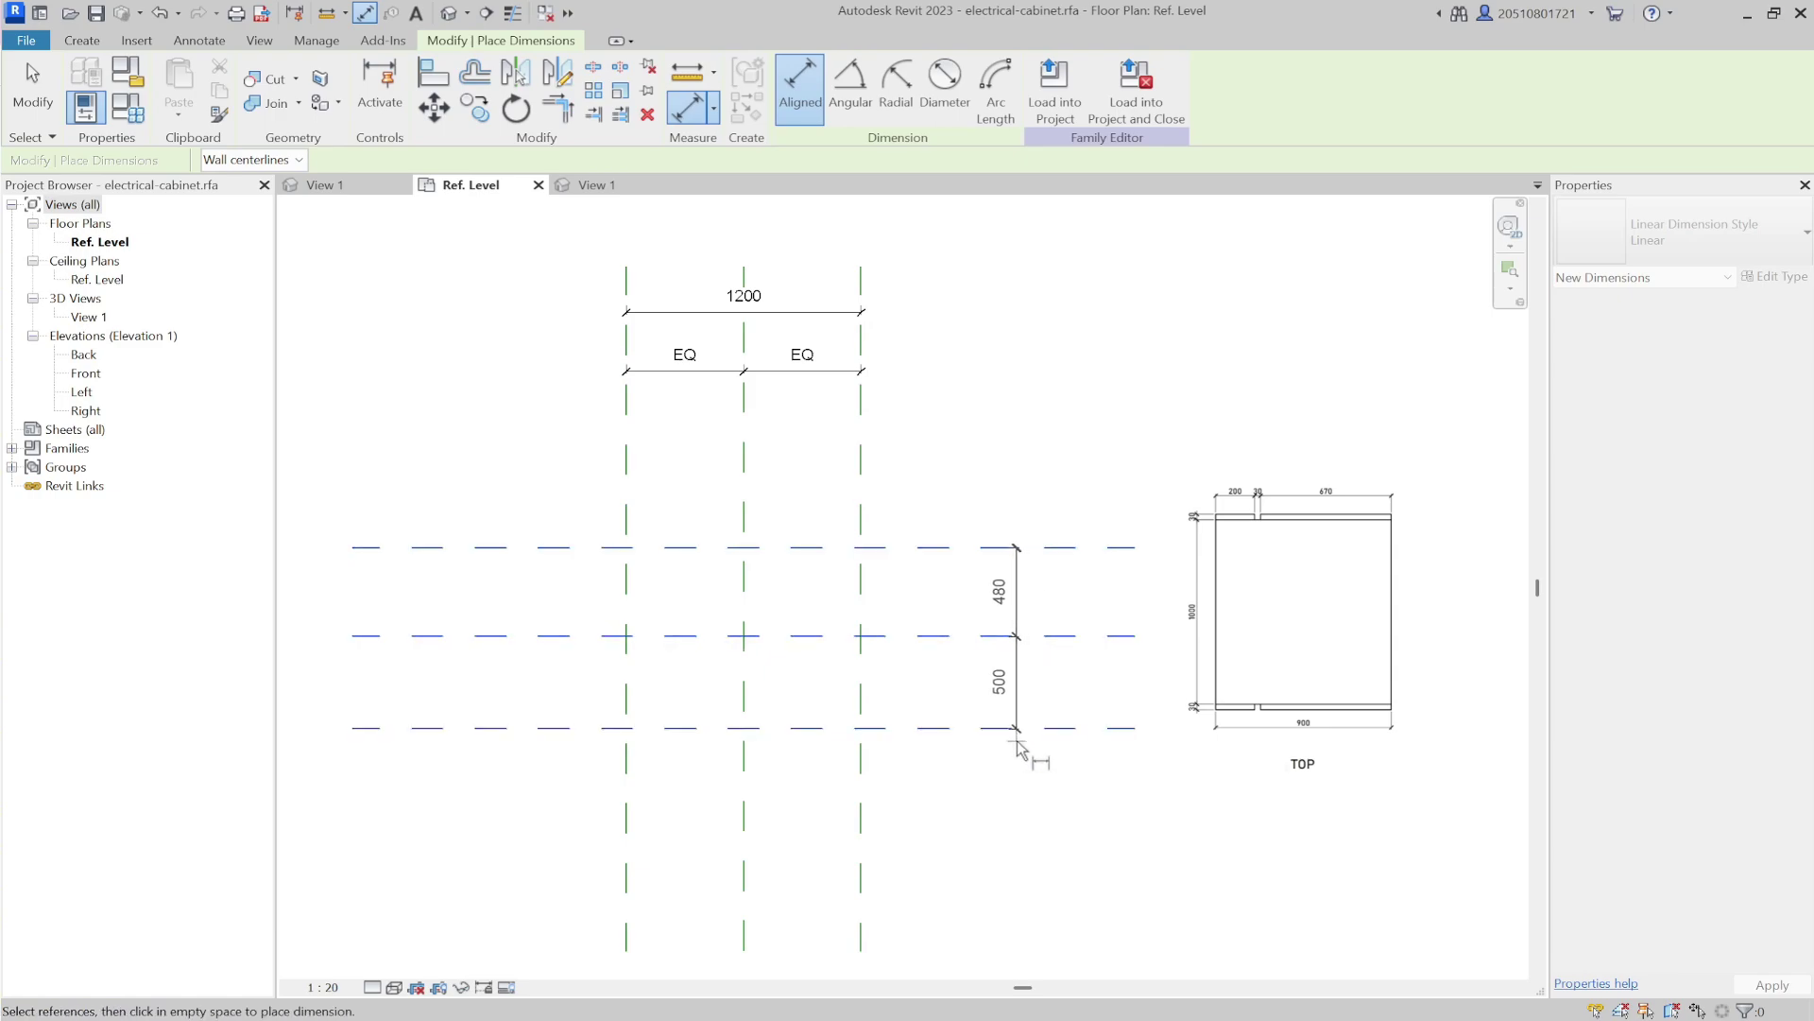
pyautogui.click(1032, 746)
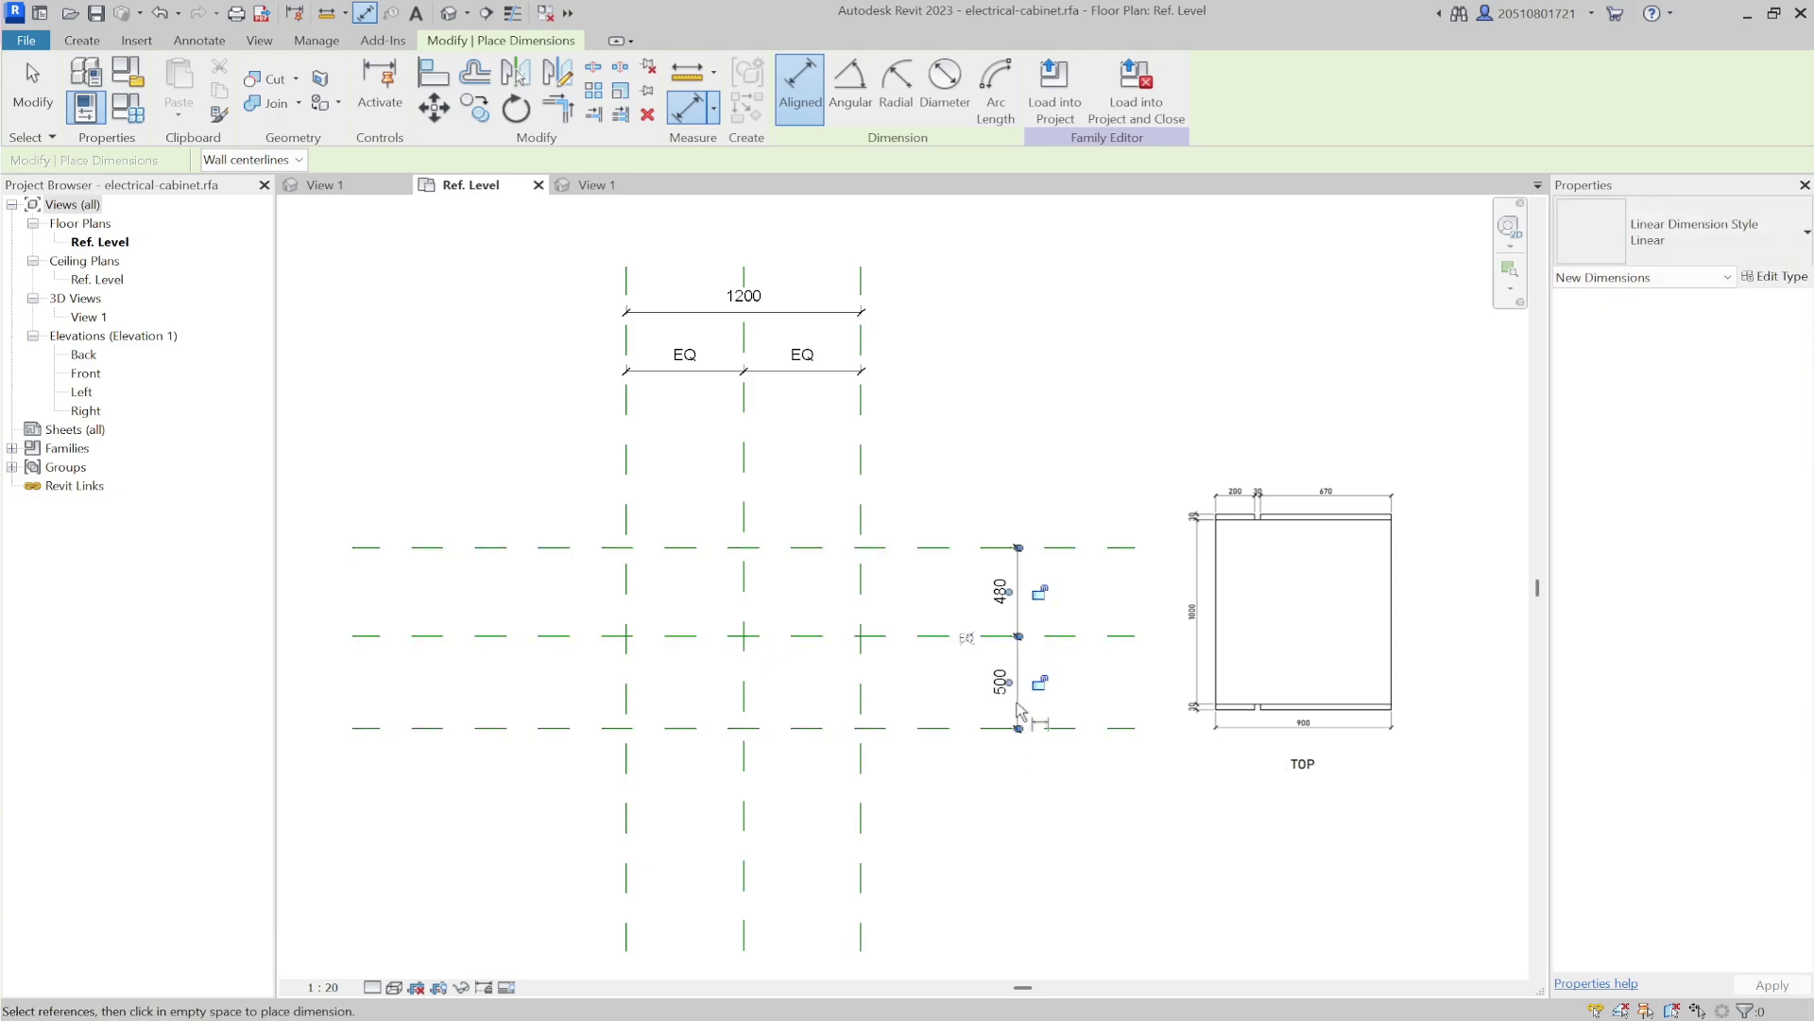
# Add an overall aligned dimension between the two outer horizontal reference planes, beside the equality dimension.
pyautogui.click(1087, 547)
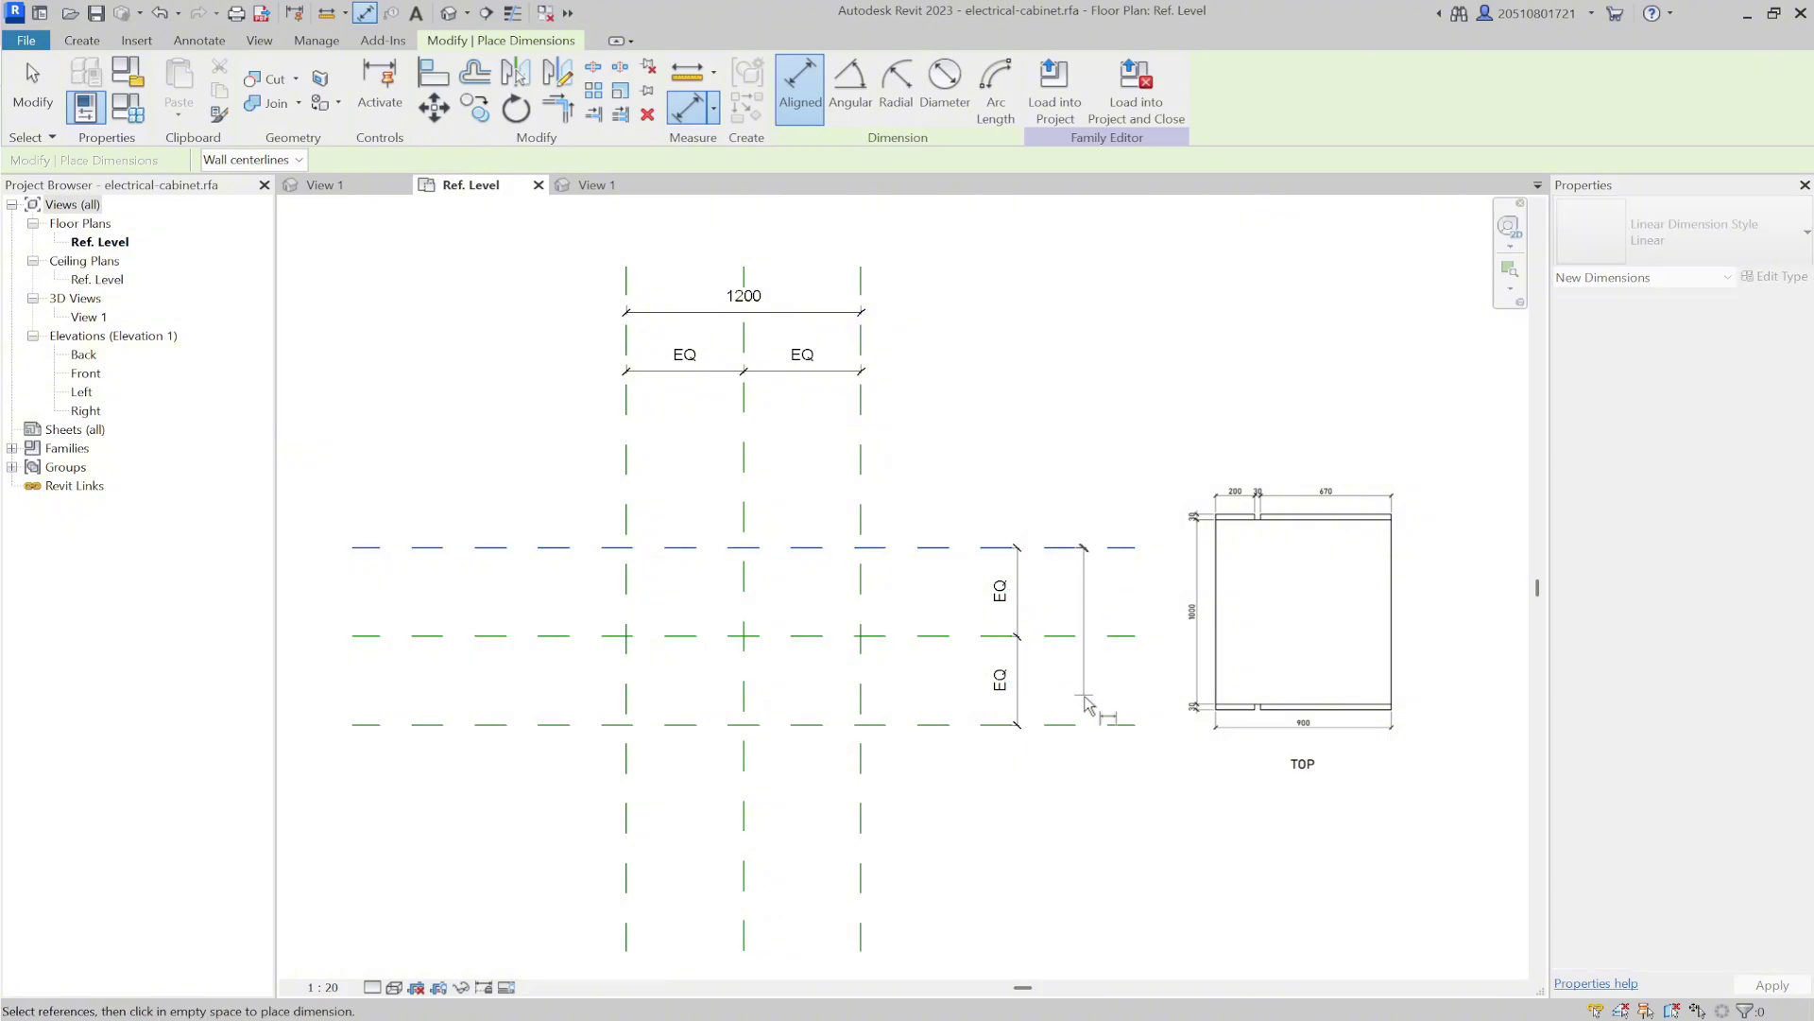
pyautogui.click(1073, 770)
pyautogui.press('Escape')
pyautogui.press('Escape')
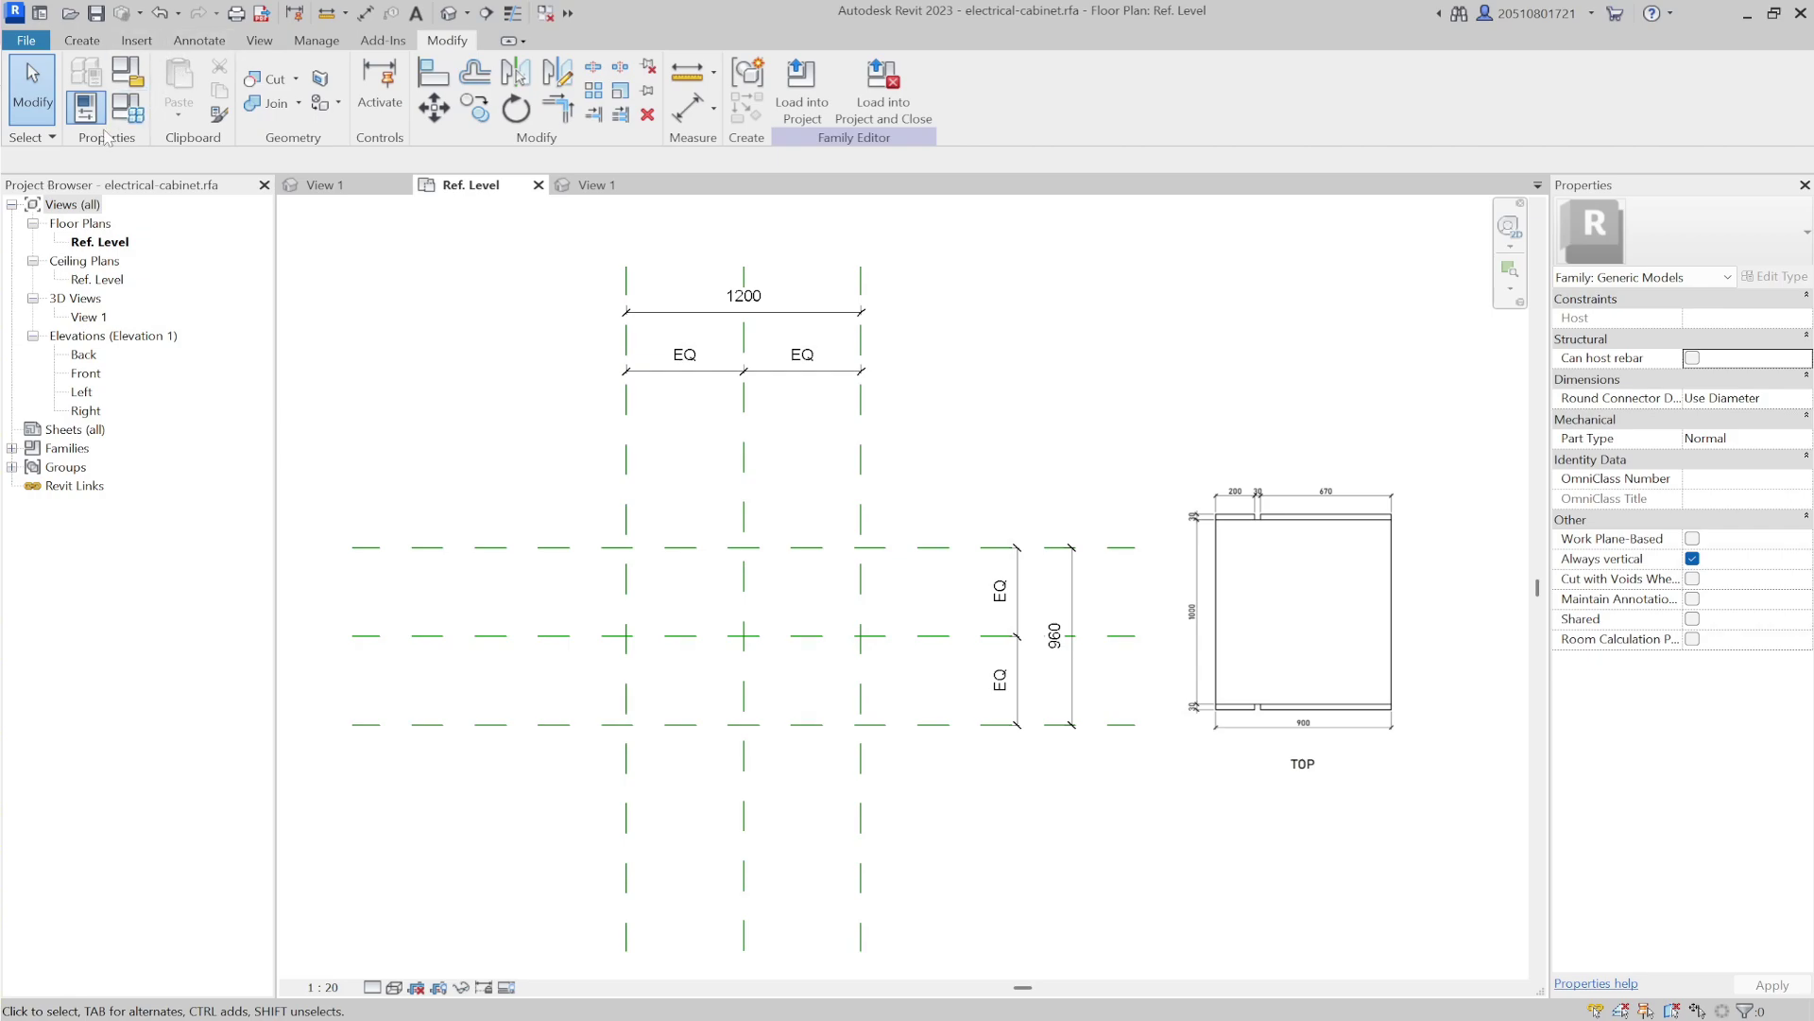
# Create a length type parameter Base Panel_Width under Dimensions, with the tooltip "Parameter controls the width of the electrical cabinet bottom.".
pyautogui.click(127, 108)
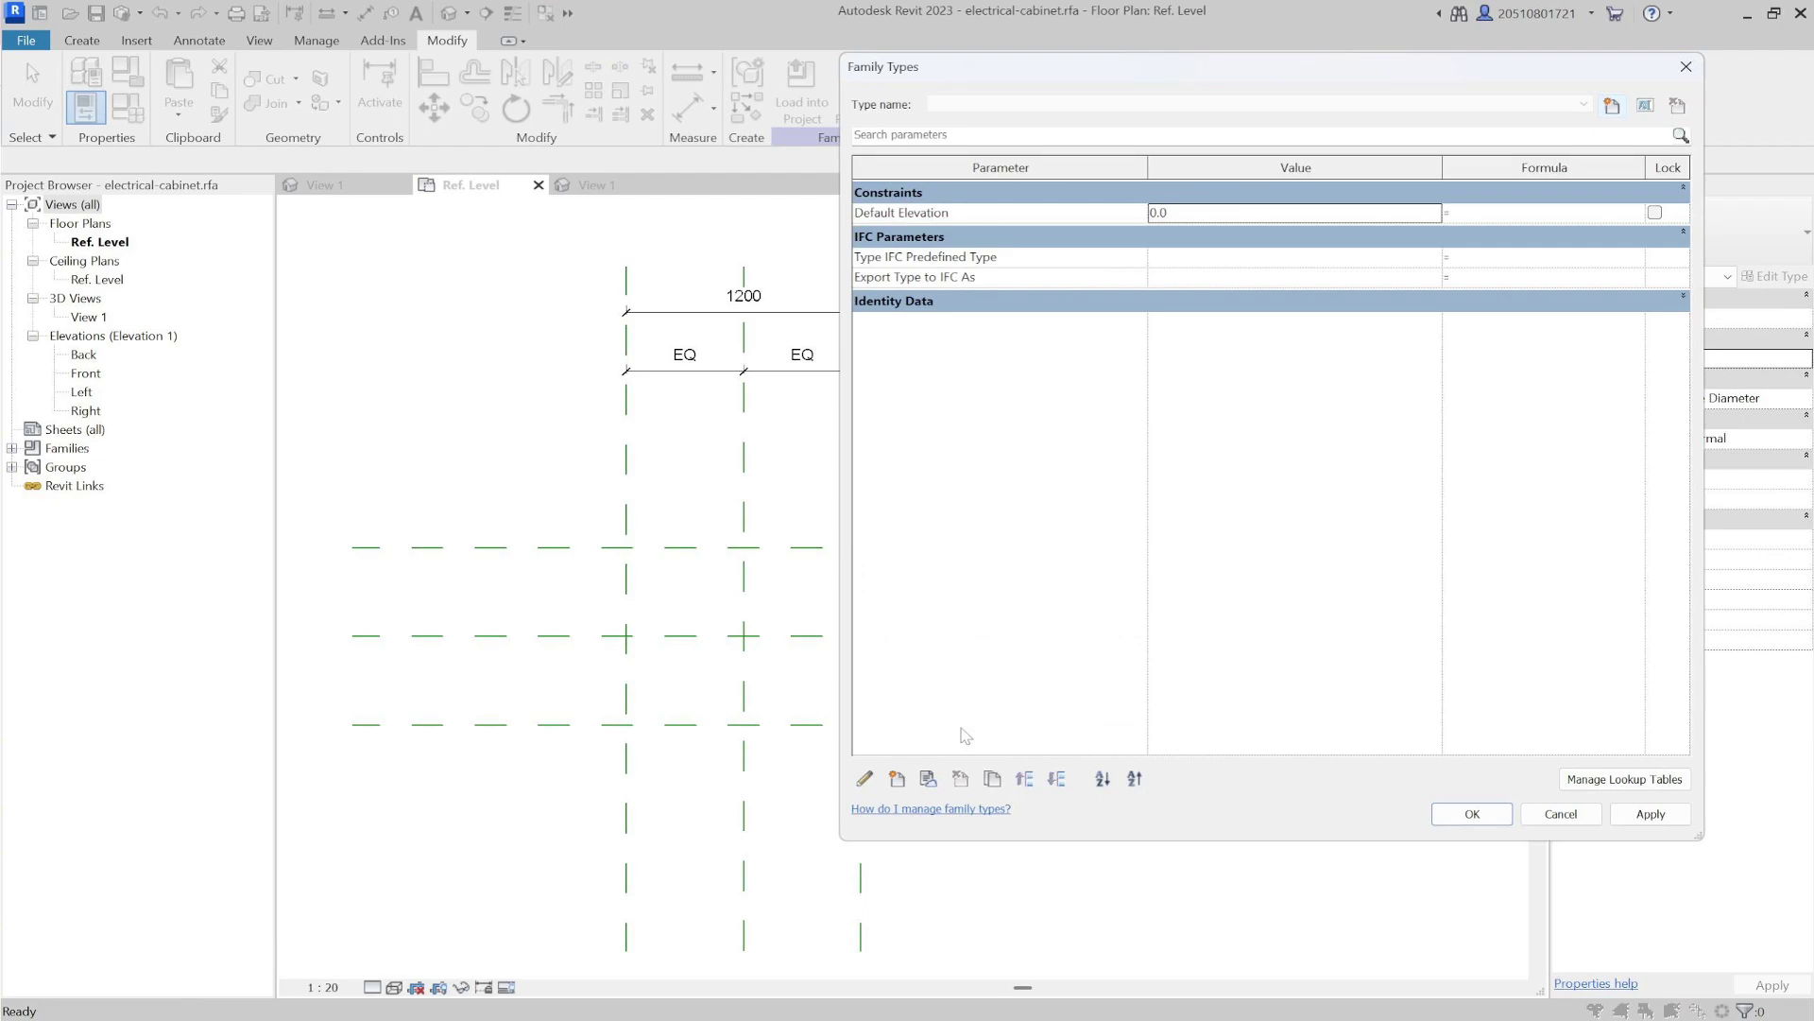
pyautogui.click(897, 777)
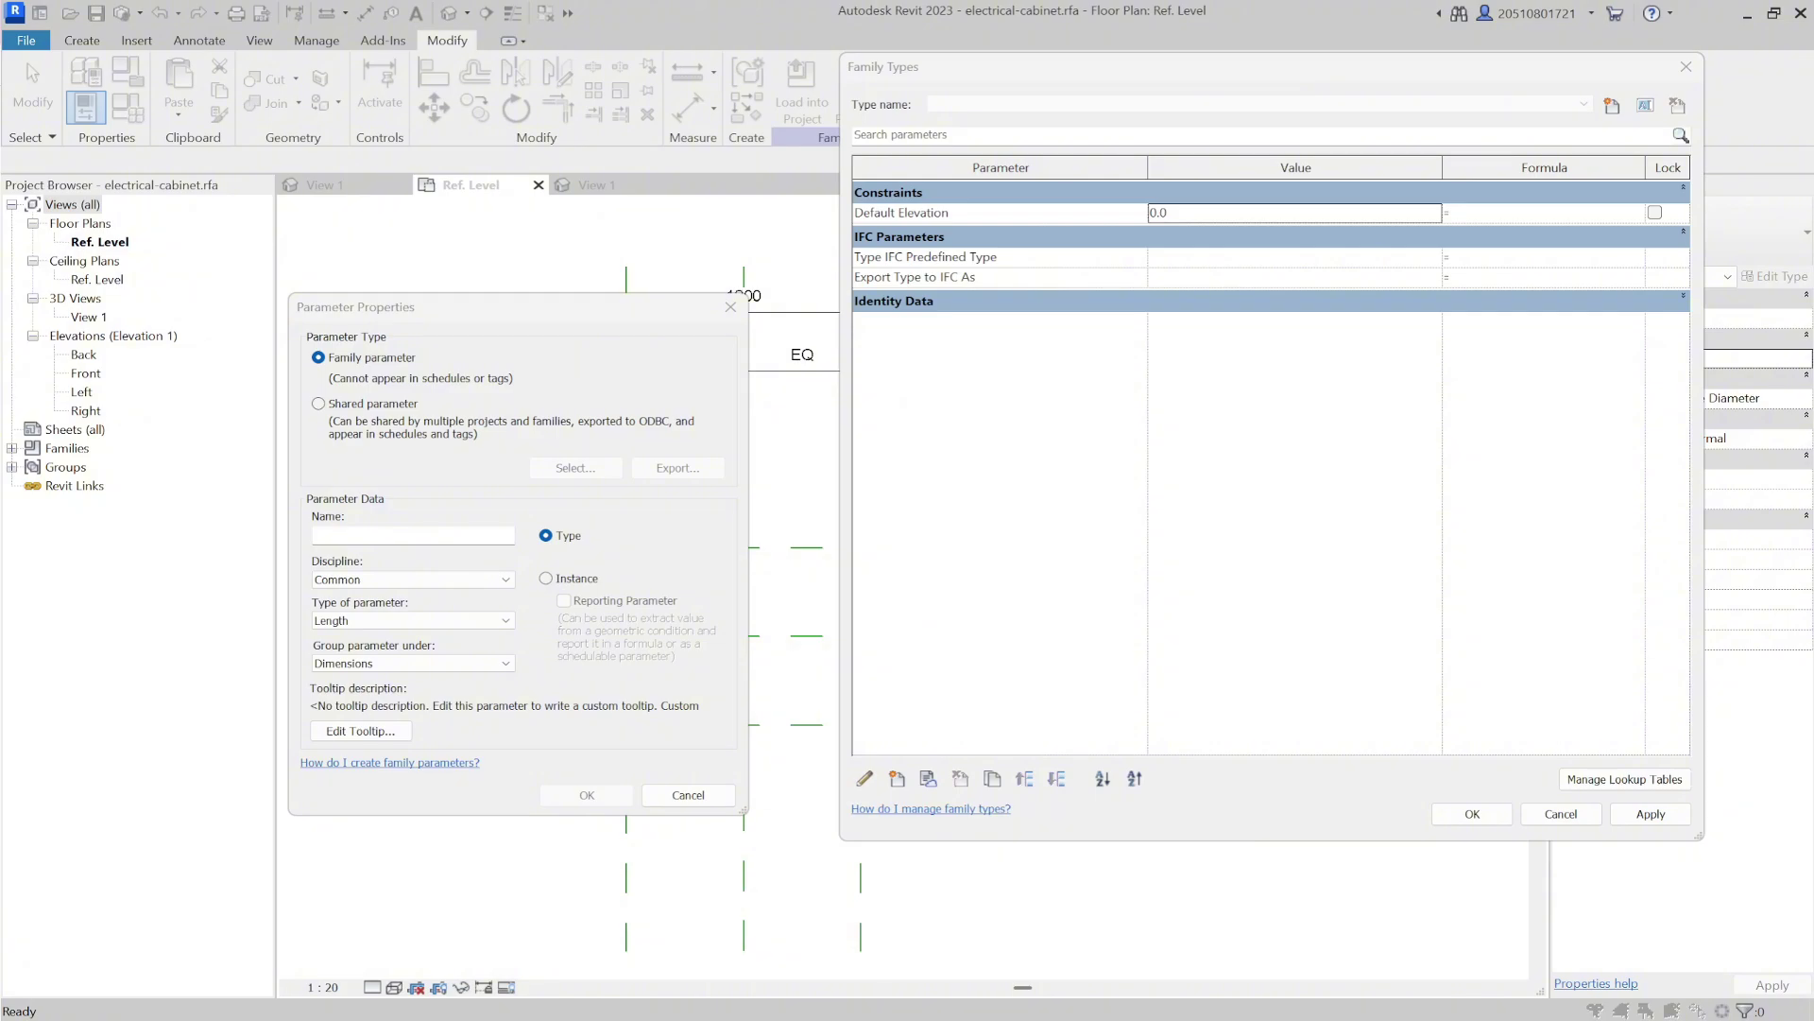
pyautogui.click(444, 535)
pyautogui.write('Base Panel_Width')
pyautogui.click(360, 731)
pyautogui.hotkey('ctrl', 'a')
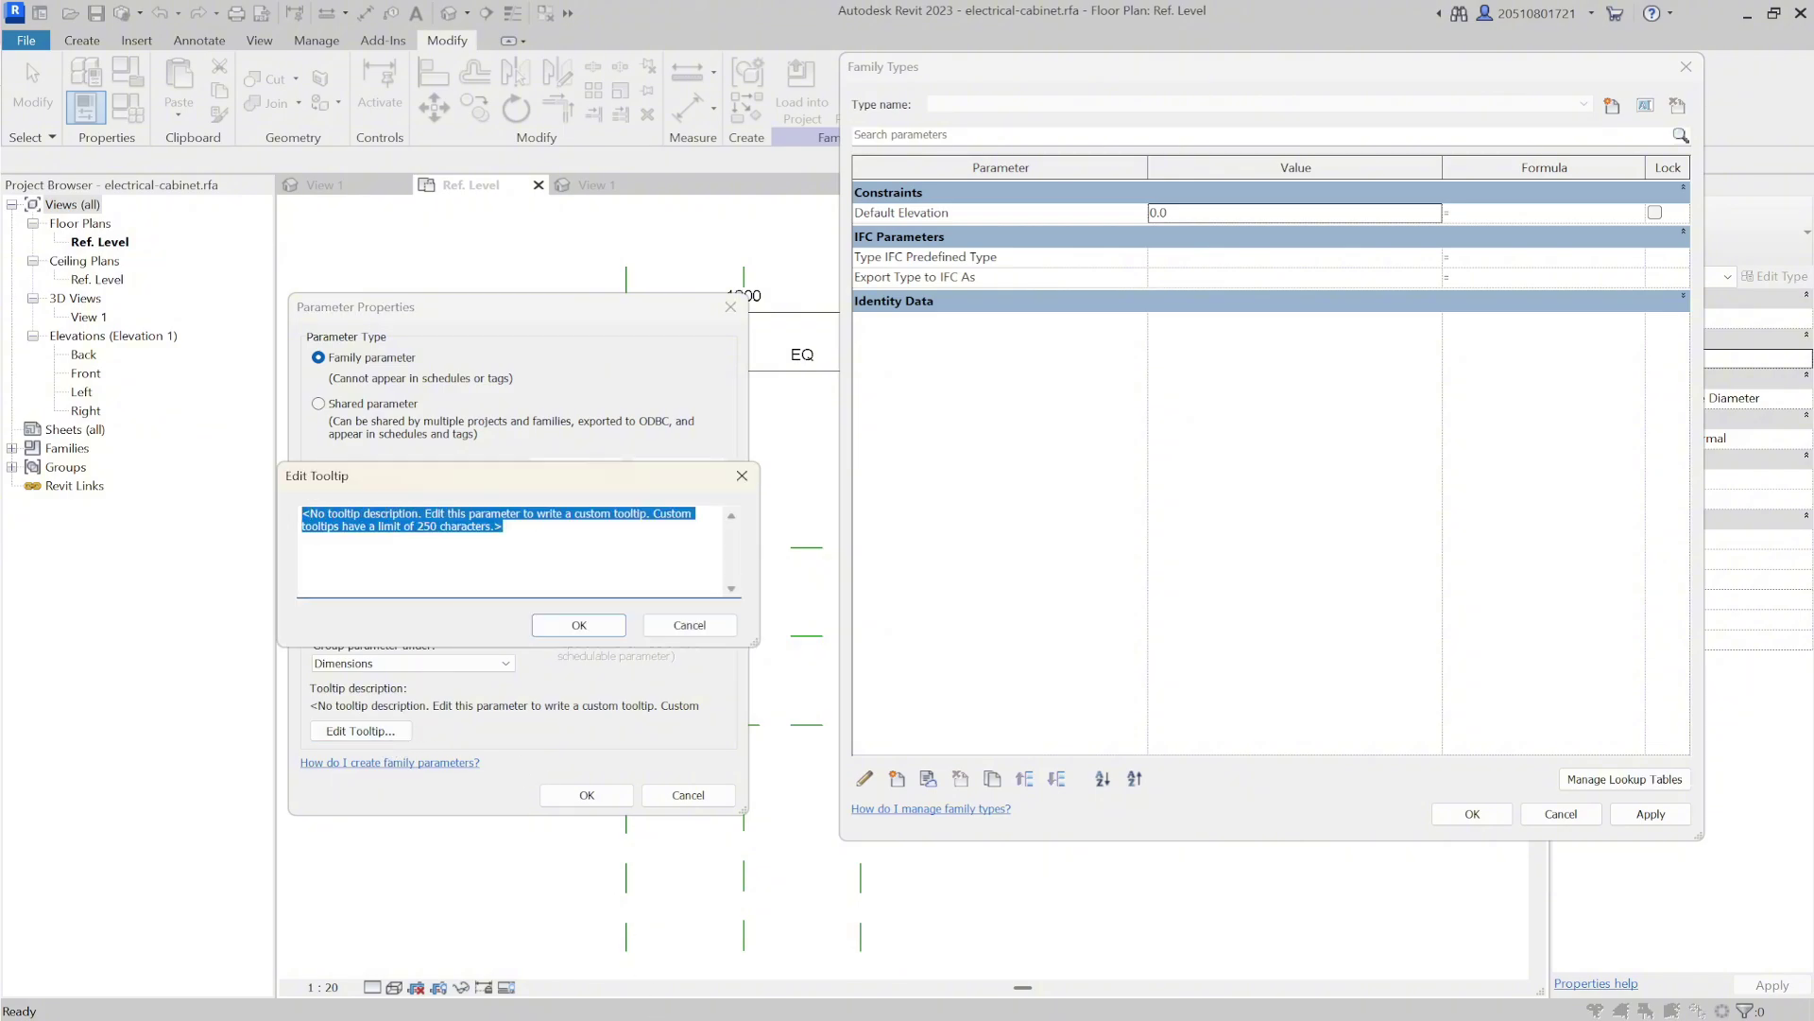
pyautogui.write('Parameter controls the width of the electrical cabinet bottom')
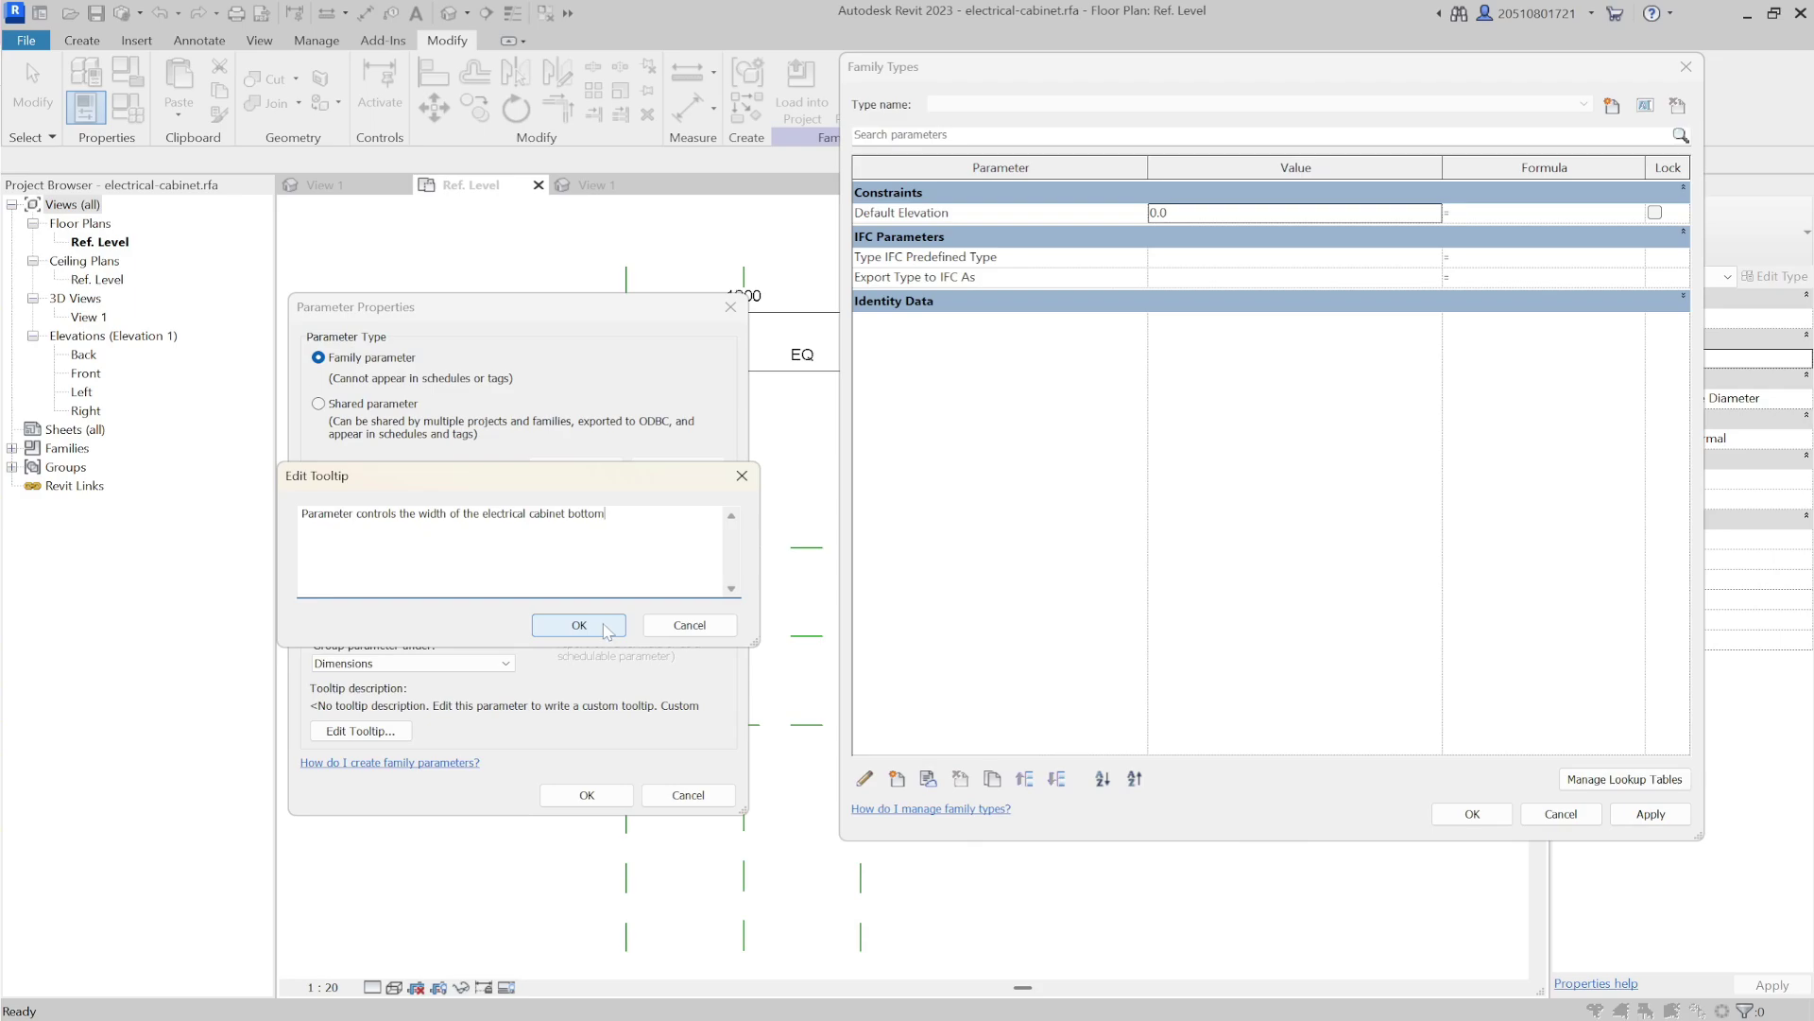
pyautogui.click(605, 626)
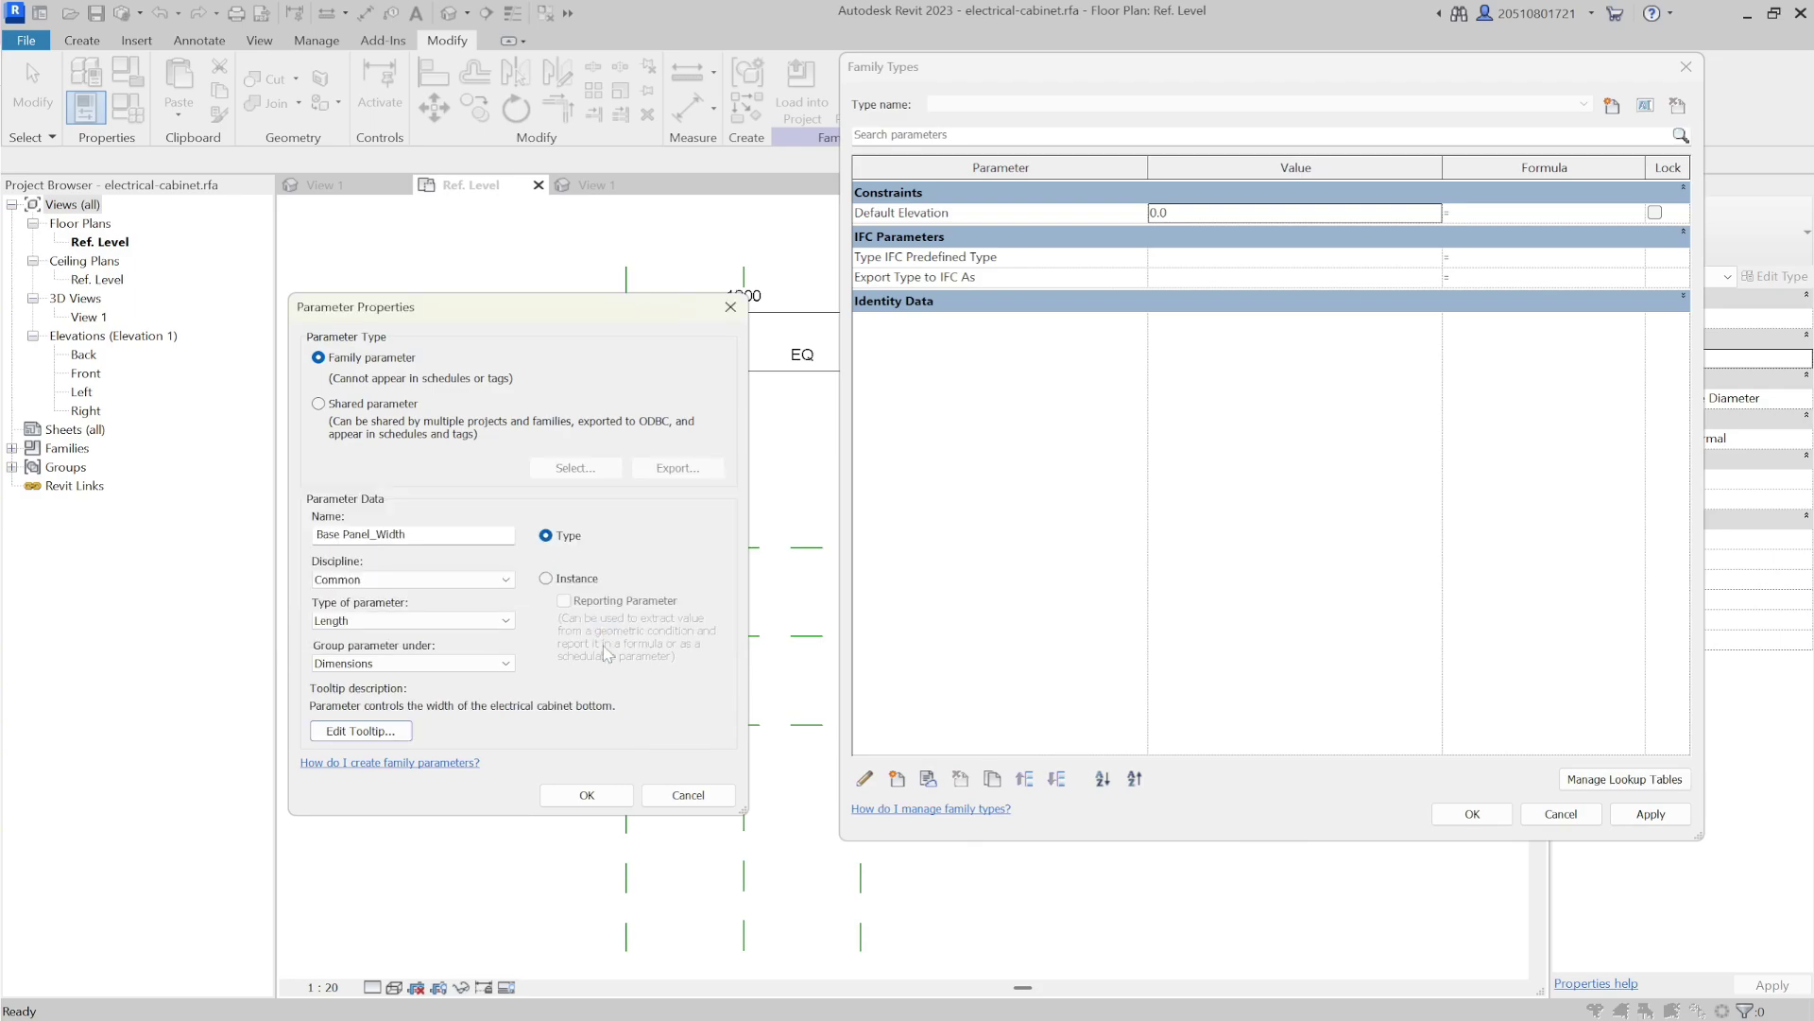
pyautogui.click(603, 793)
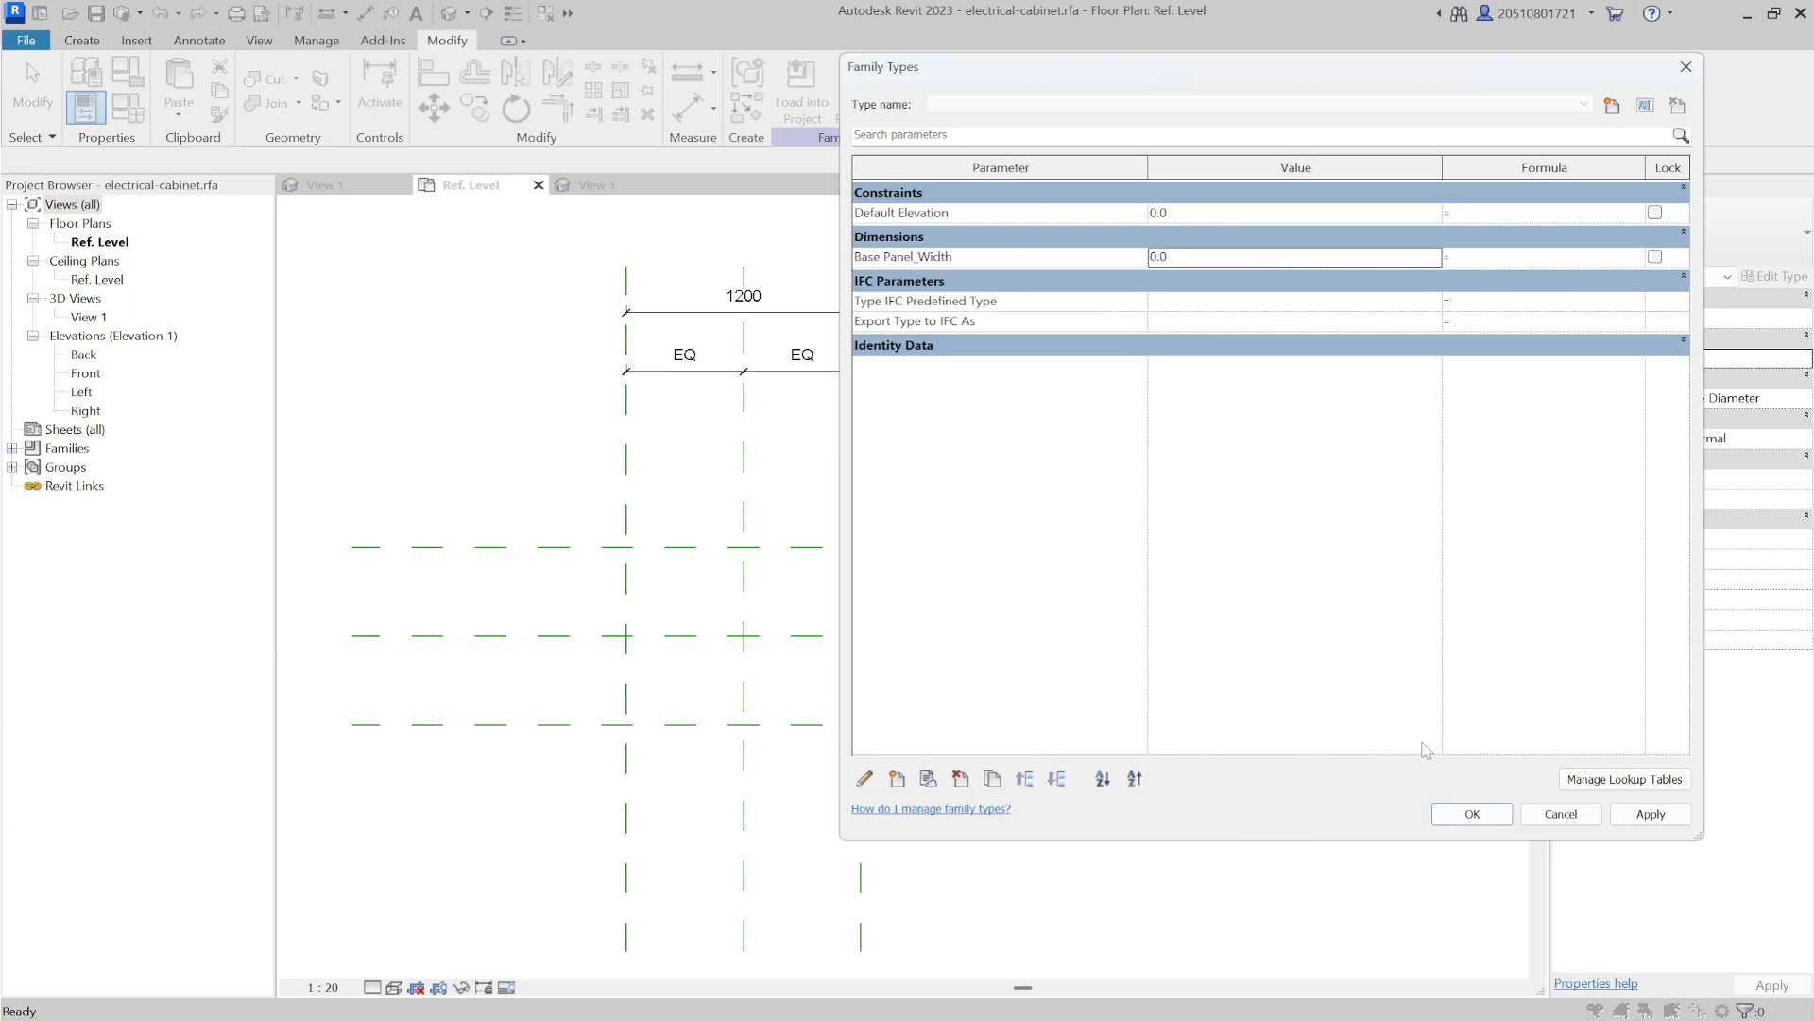
pyautogui.click(1472, 814)
# Label the overall dimension between the outer vertical reference planes with the Base Panel_Width parameter.
pyautogui.click(744, 312)
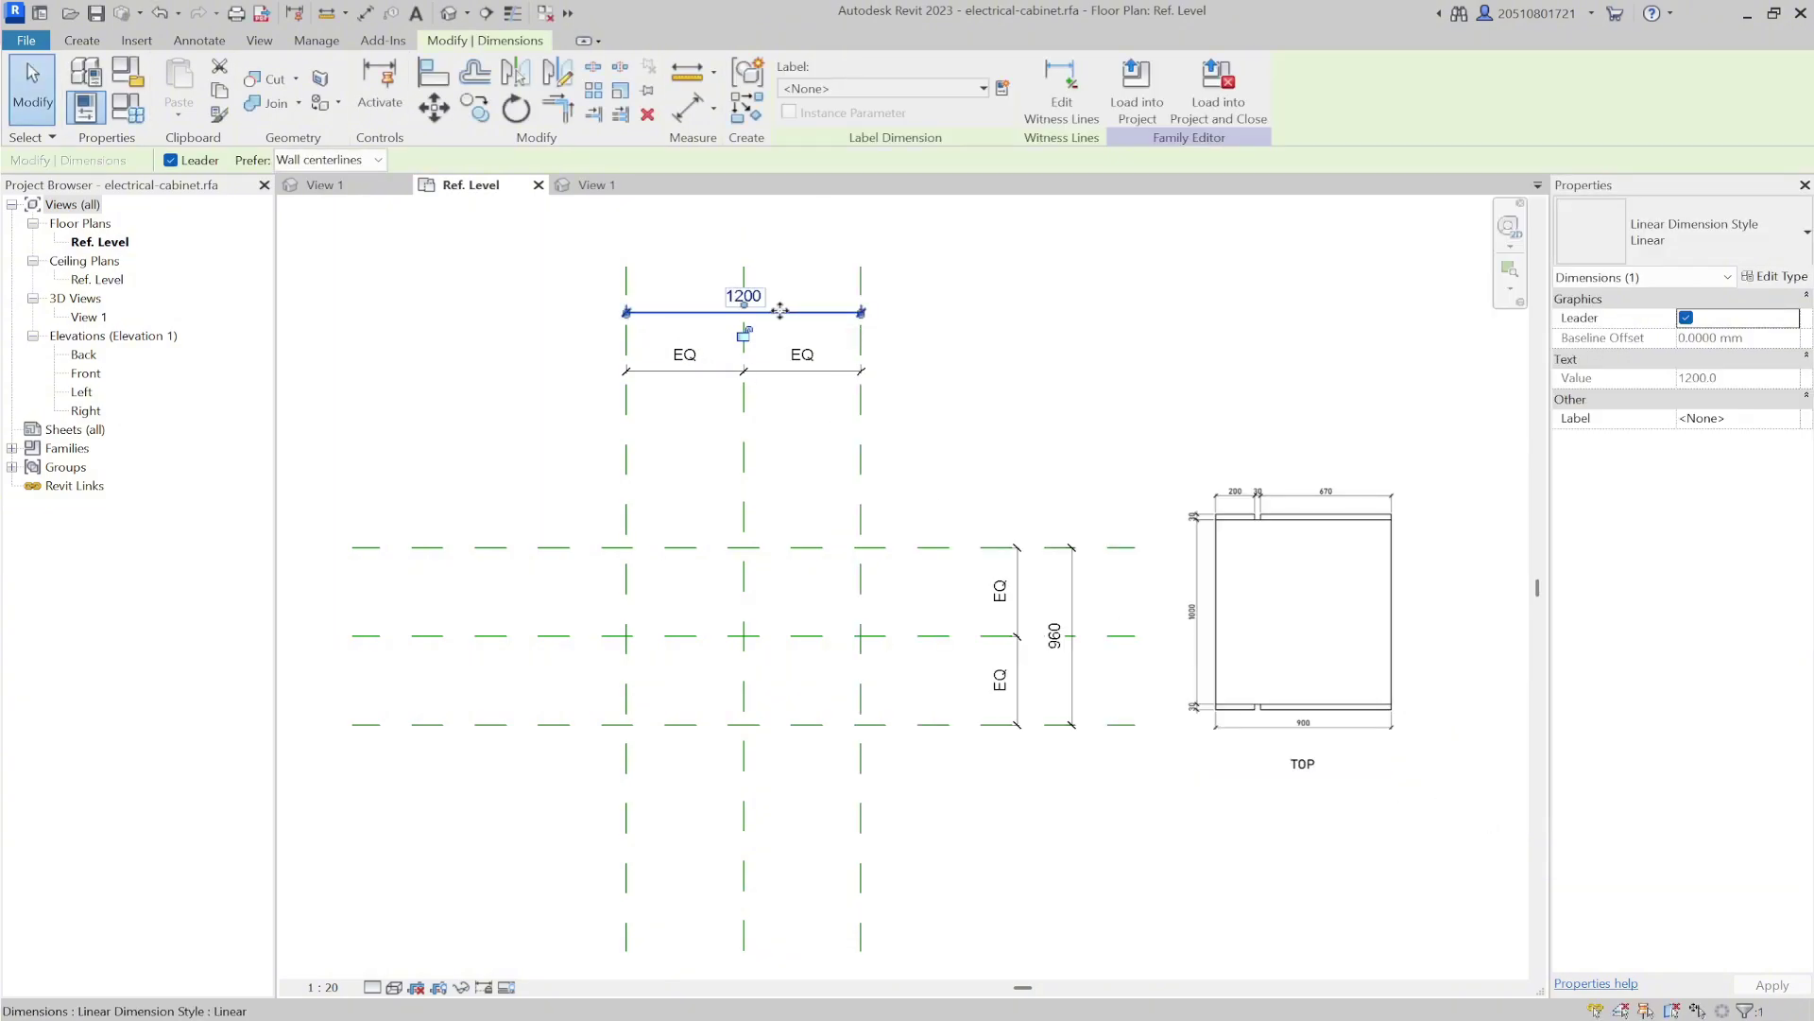
pyautogui.click(971, 91)
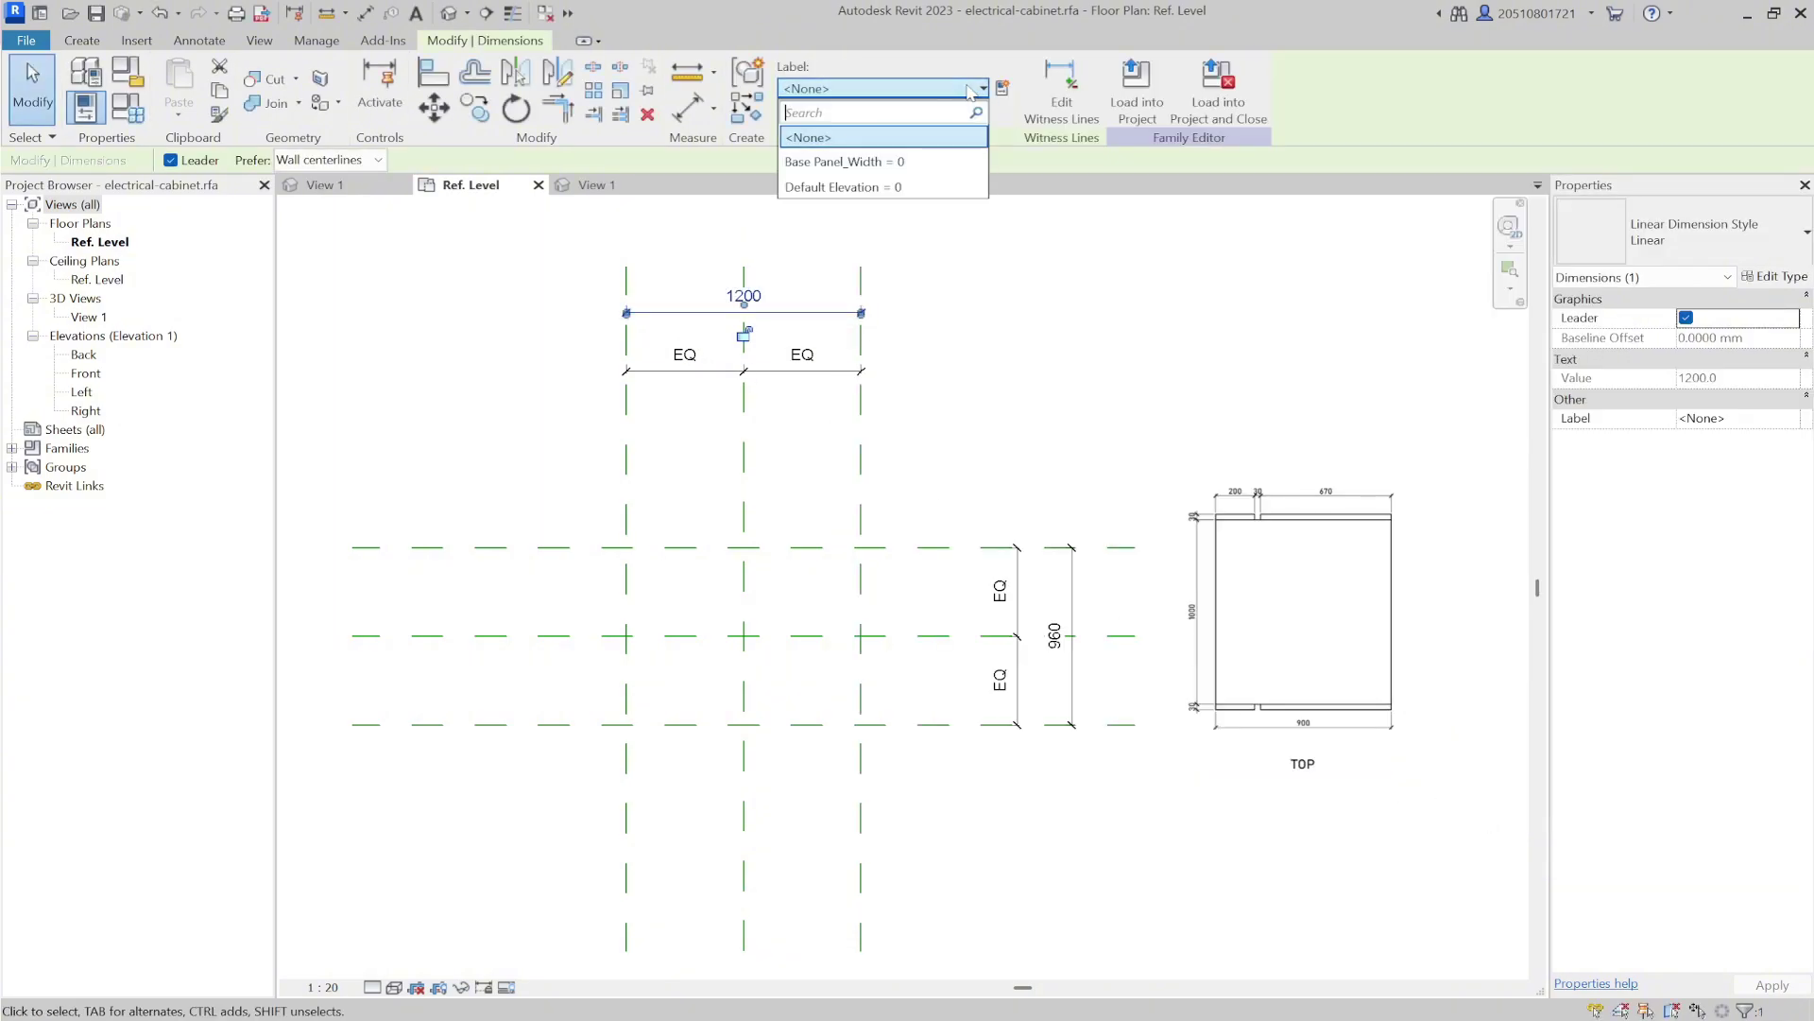
pyautogui.click(960, 163)
pyautogui.click(969, 290)
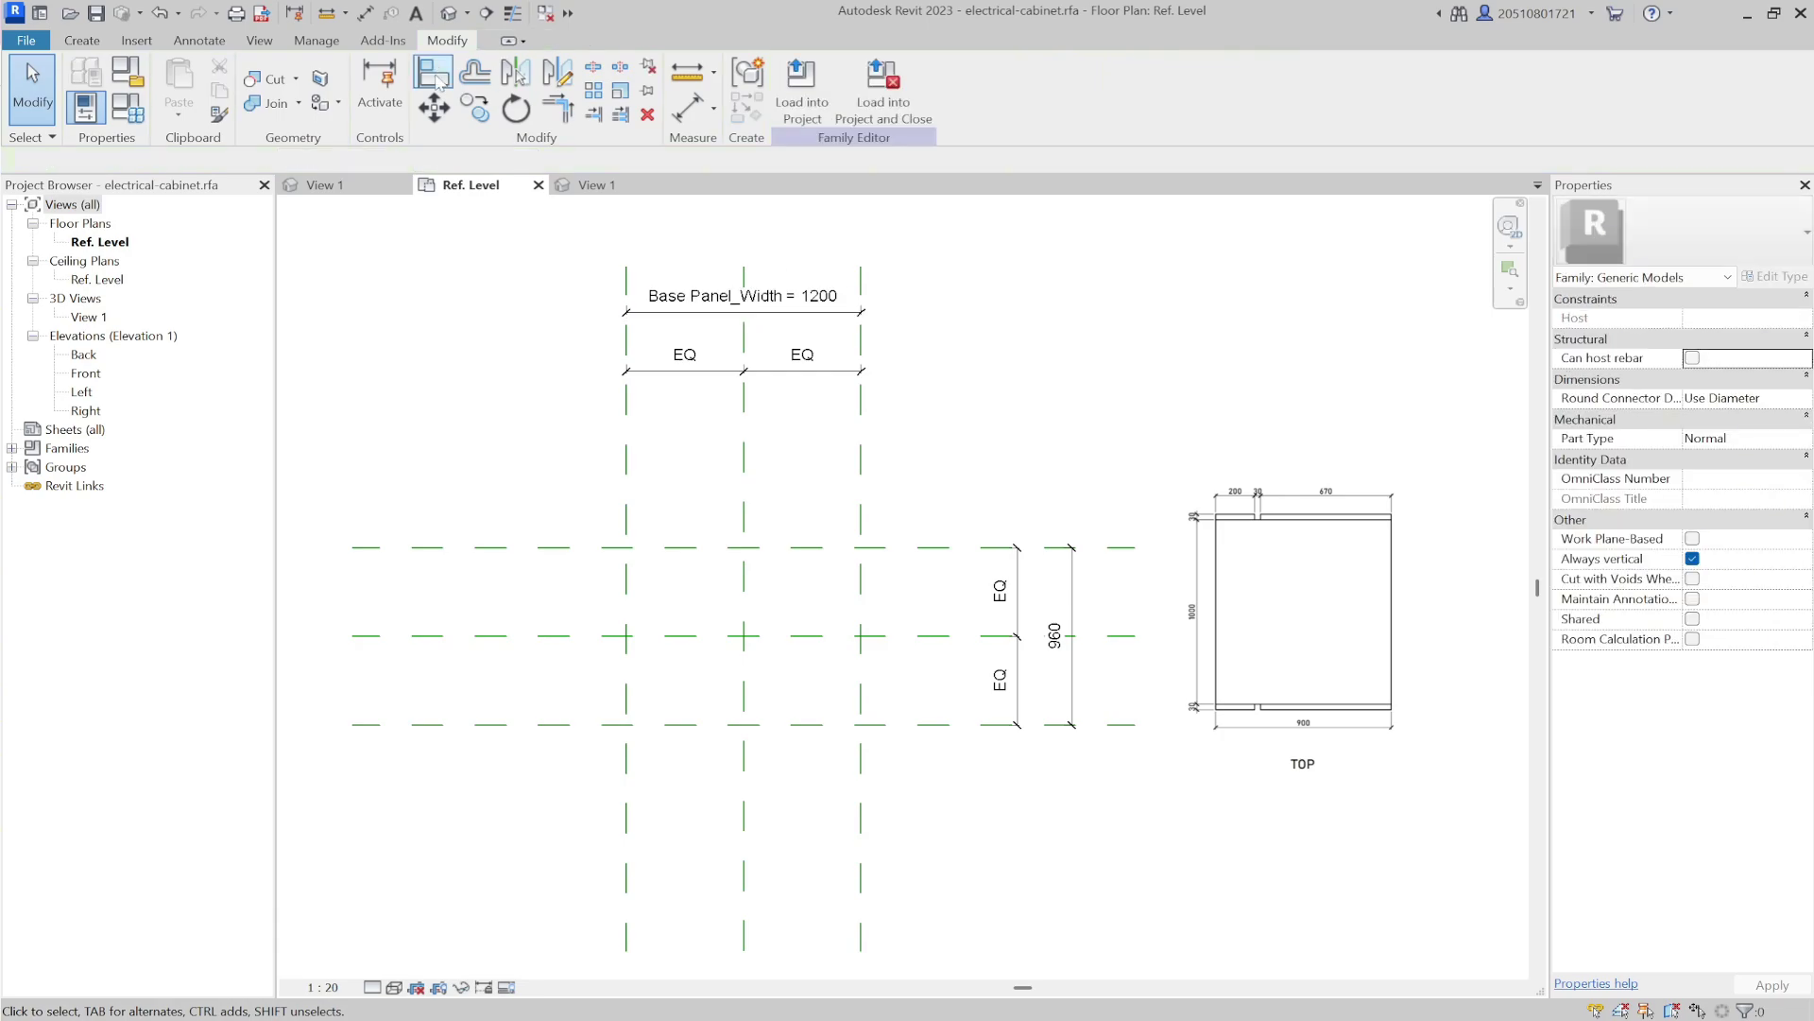
# Create a length type parameter Base Panel_Depth under Dimensions, with the tooltip "Parameter controls the depth of the electrical cabinet bottom".
pyautogui.click(128, 108)
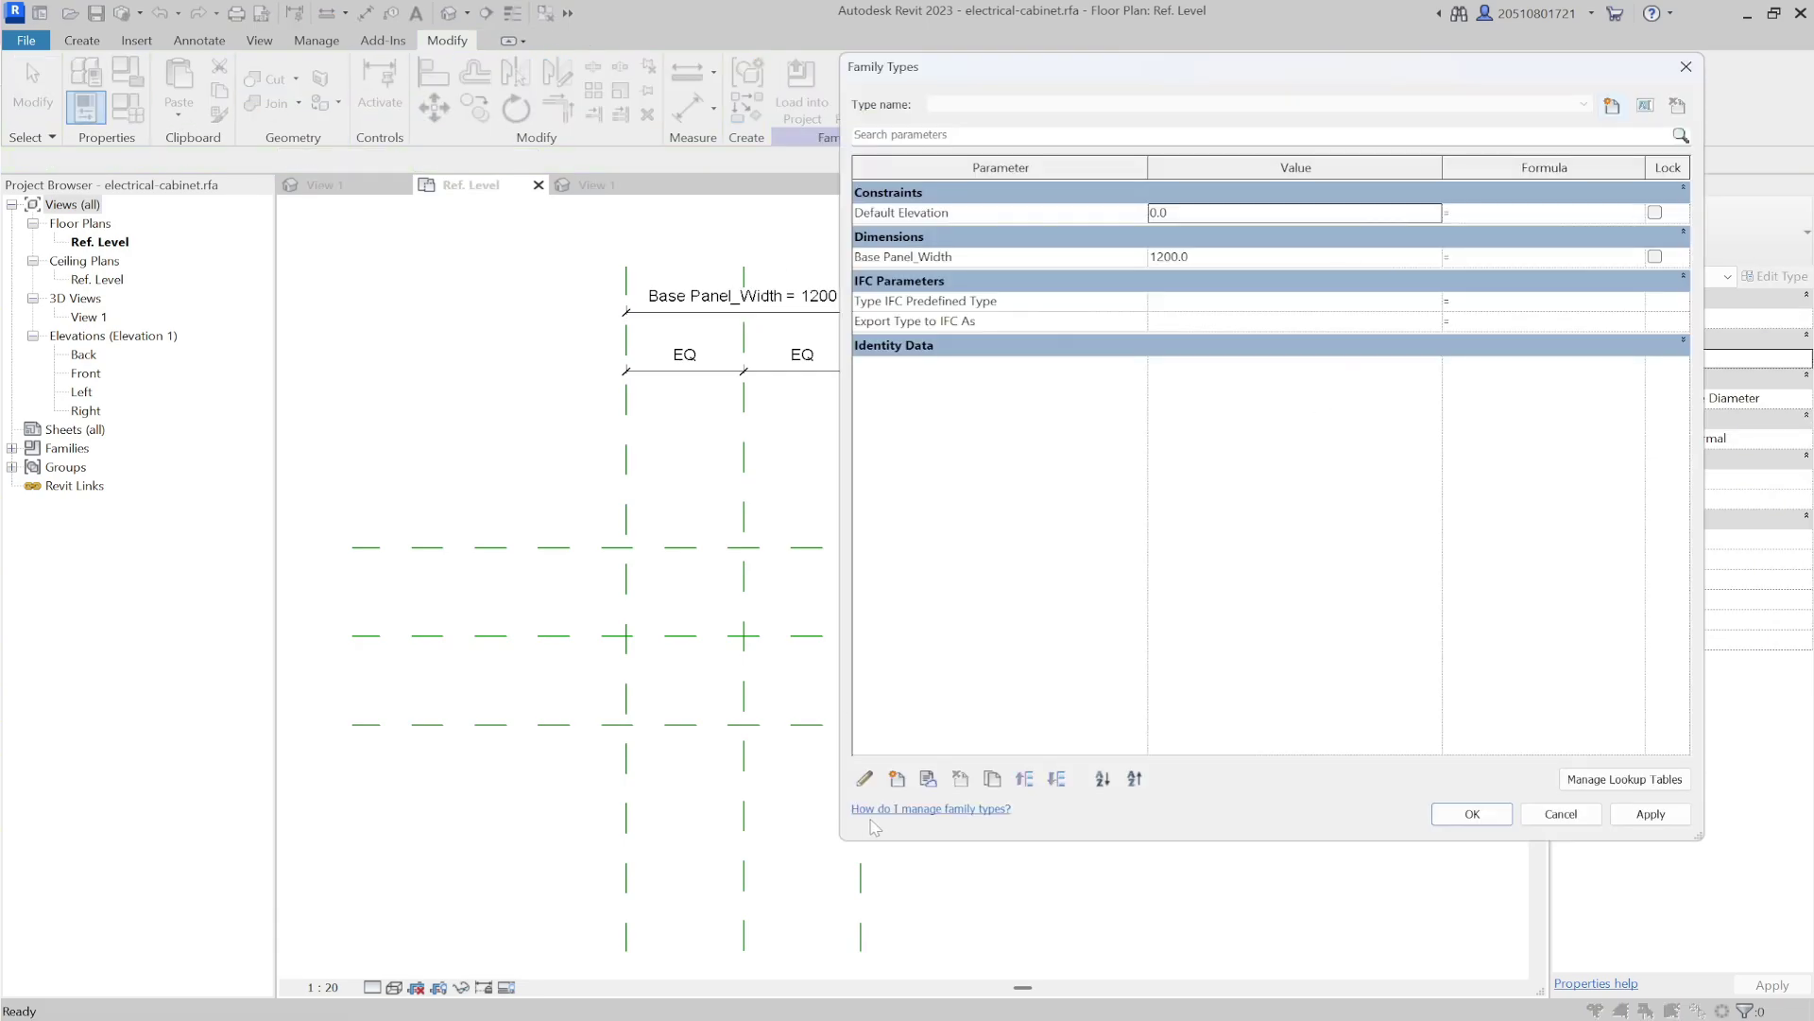
pyautogui.click(897, 778)
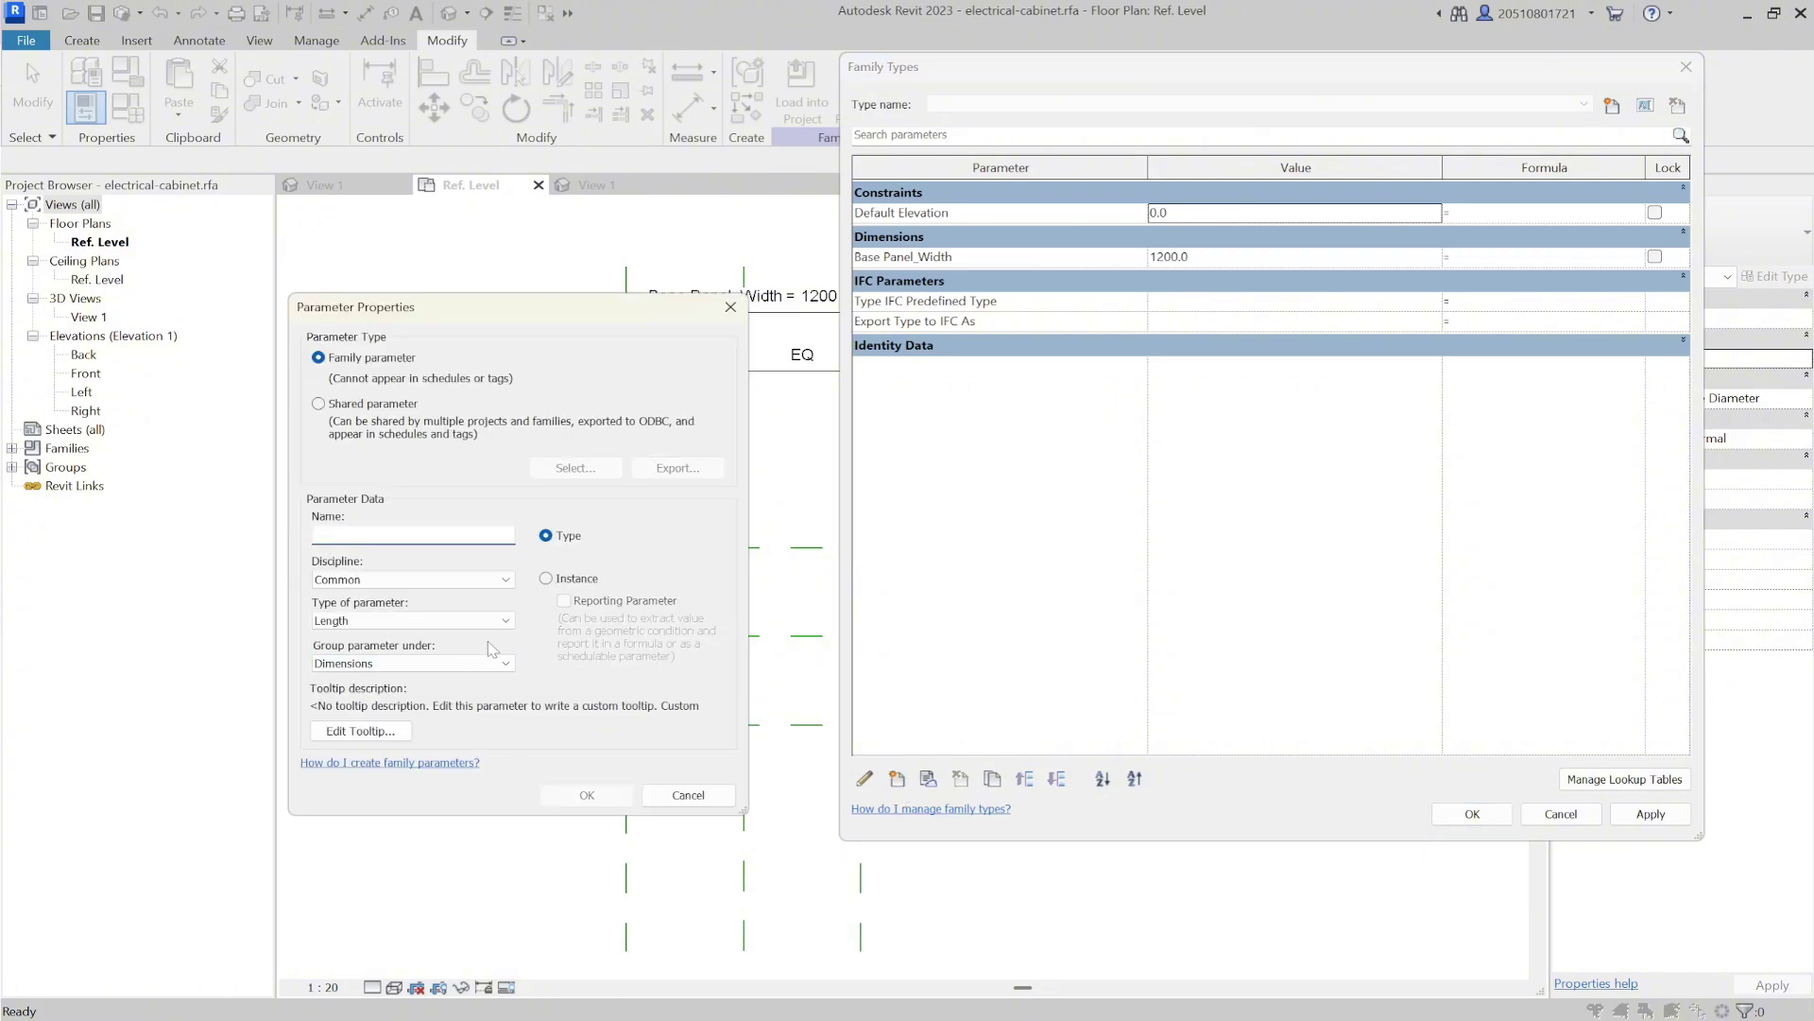
pyautogui.write('Base Panel_Depth')
pyautogui.click(425, 731)
pyautogui.hotkey('ctrl', 'a')
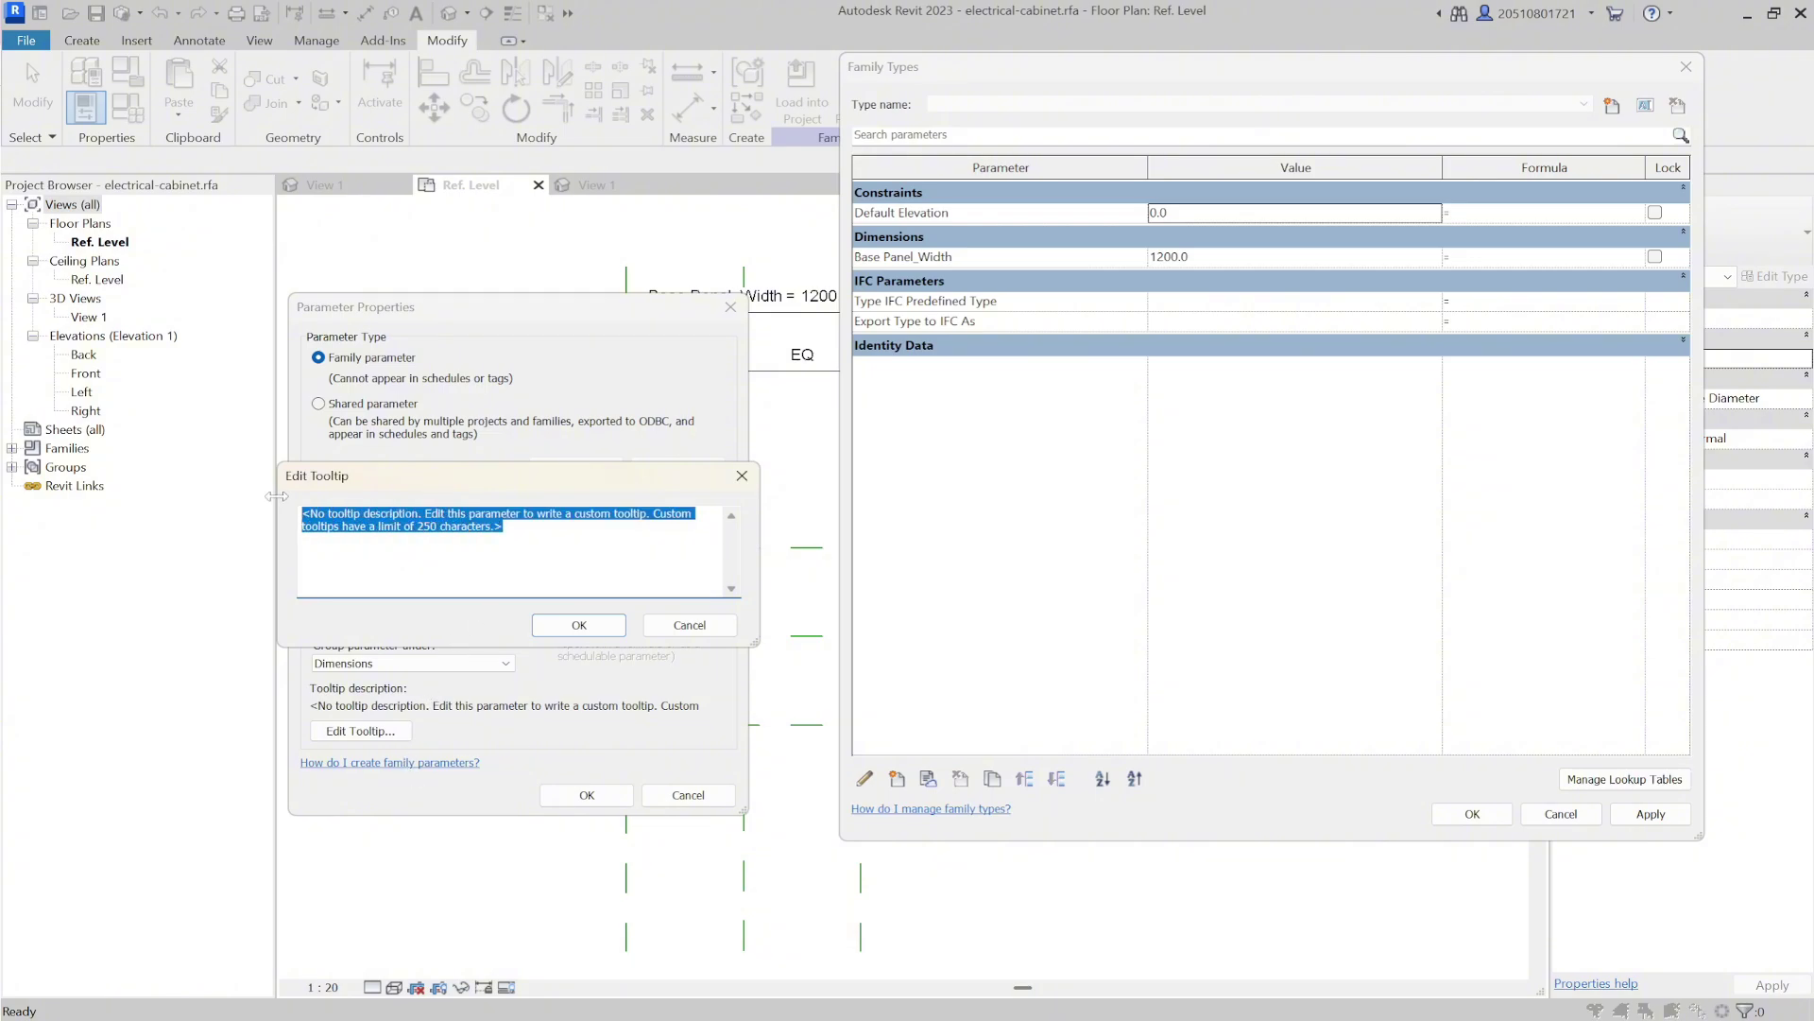
pyautogui.write('Parameter controls the width of the electrical cabinet bottom')
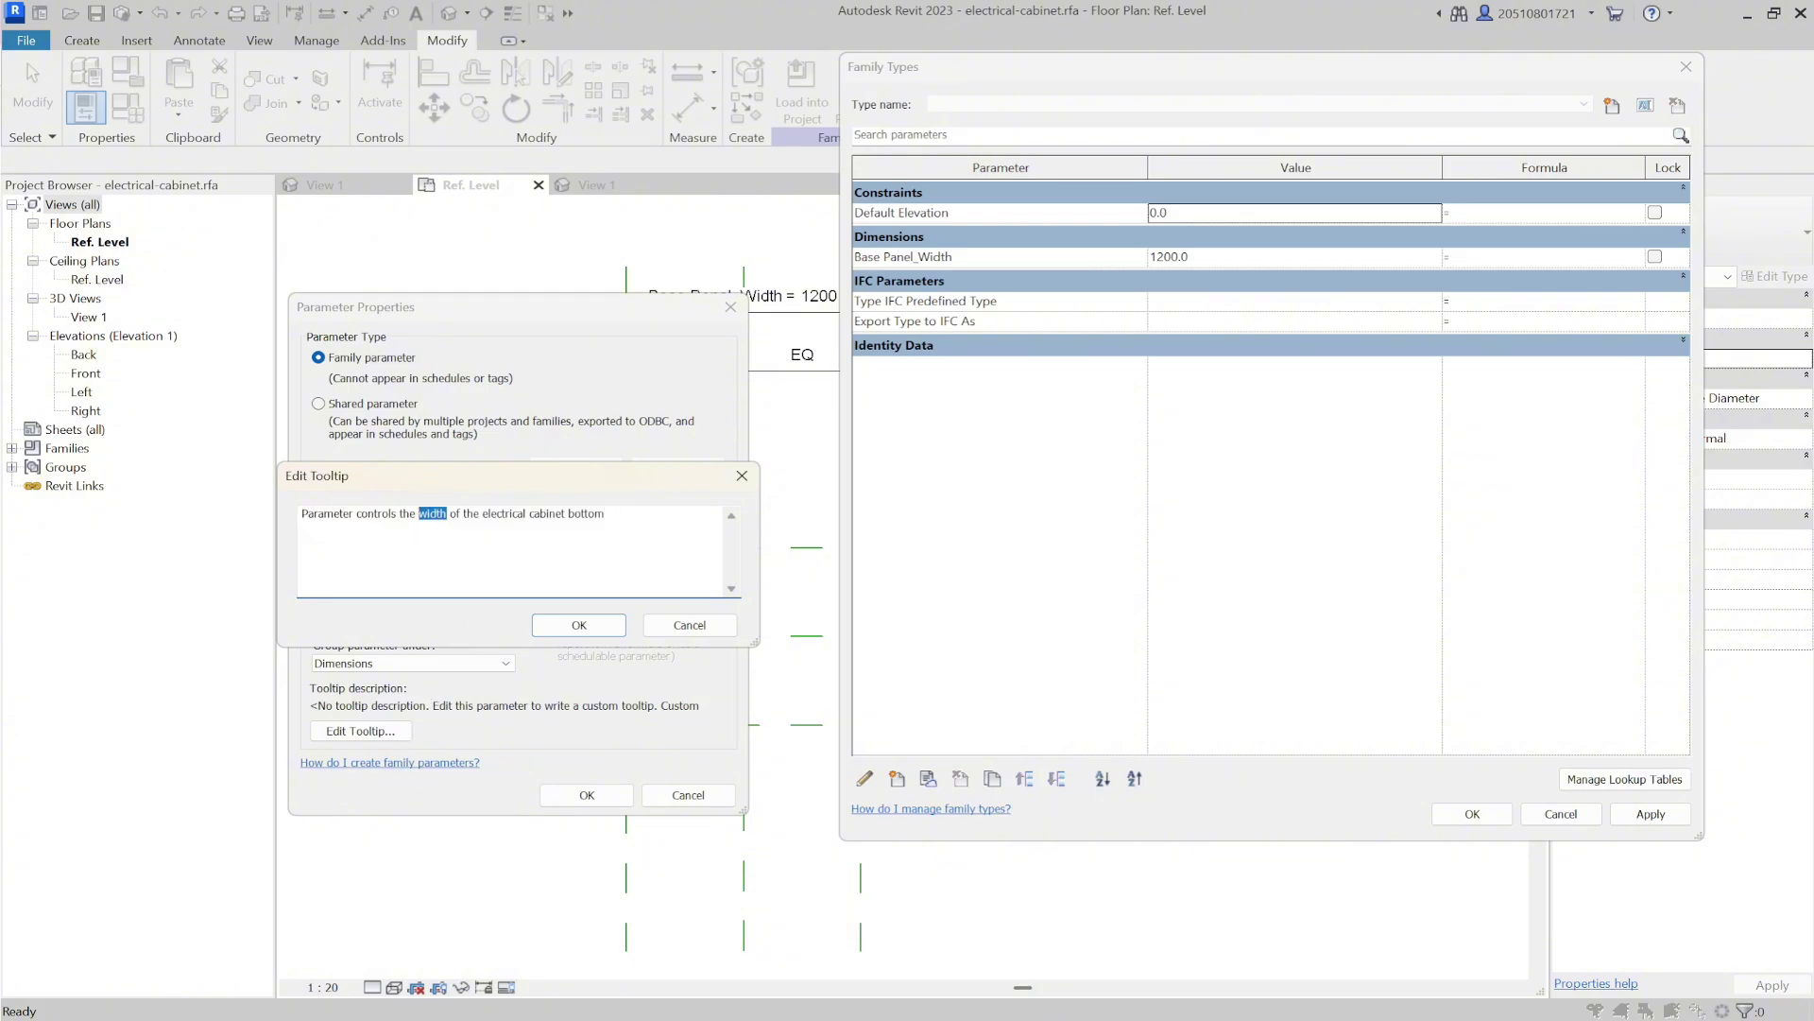
pyautogui.write('depth')
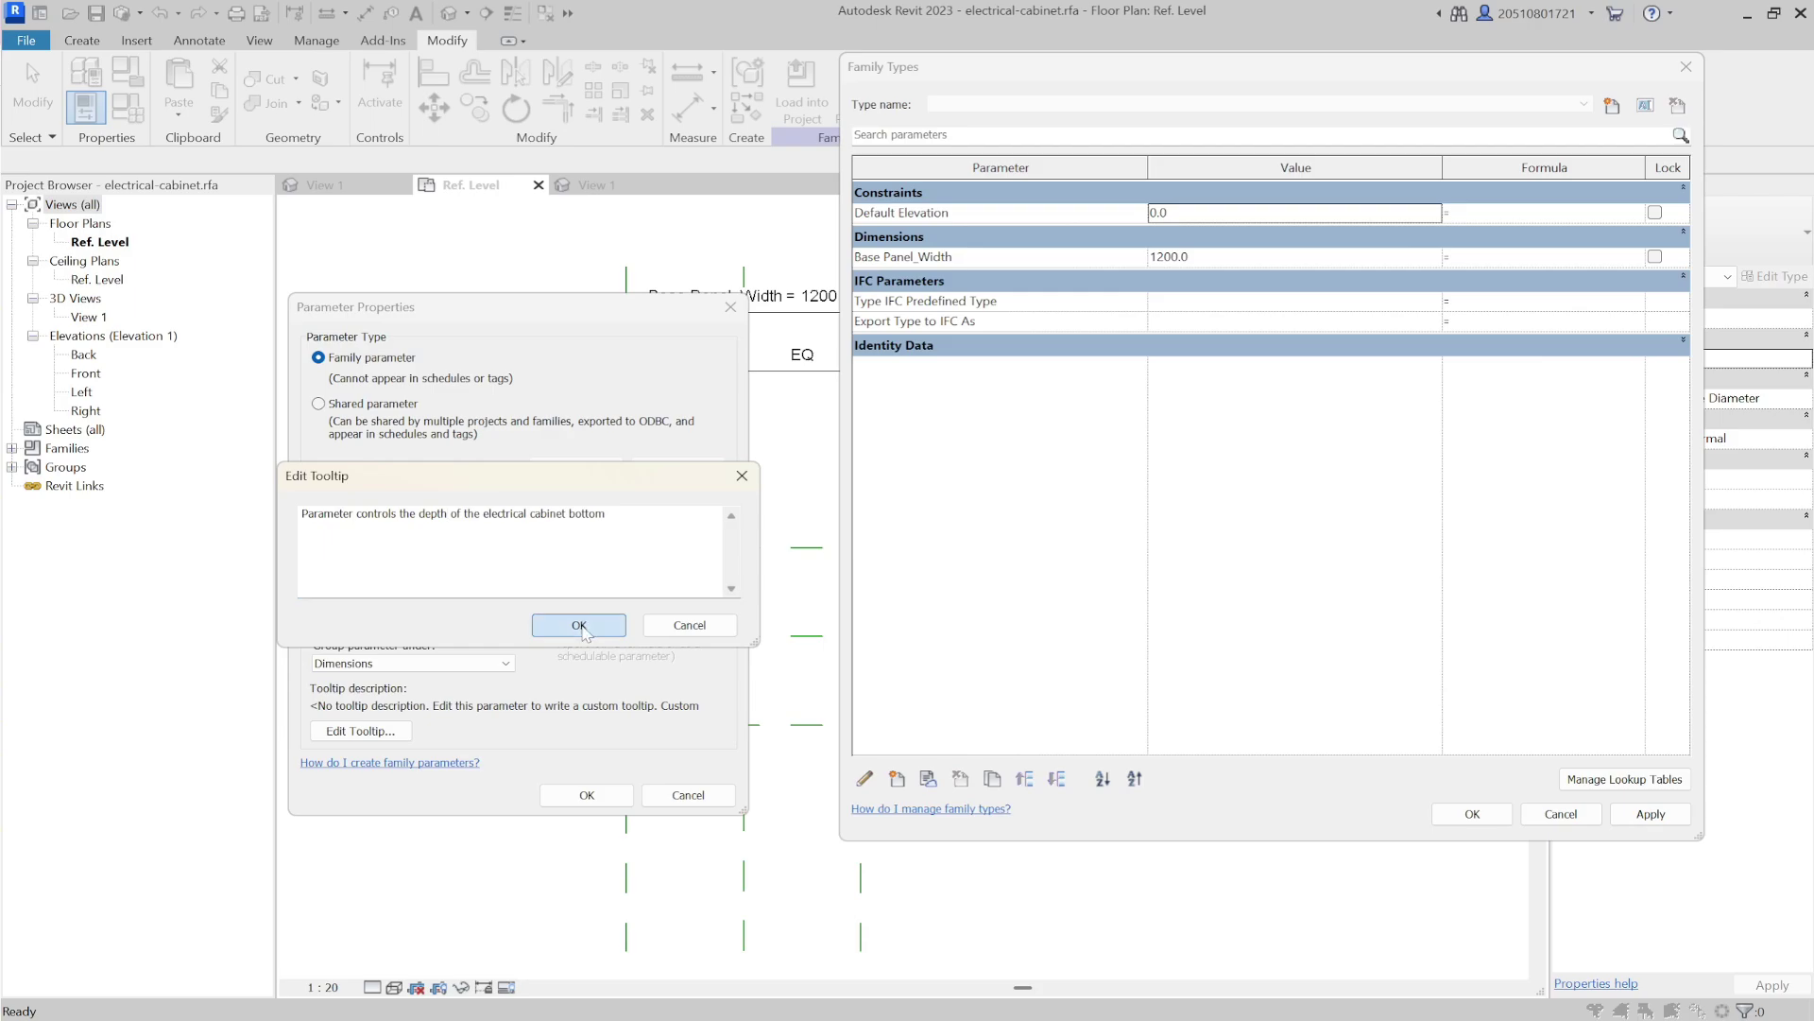
pyautogui.click(579, 626)
pyautogui.click(587, 794)
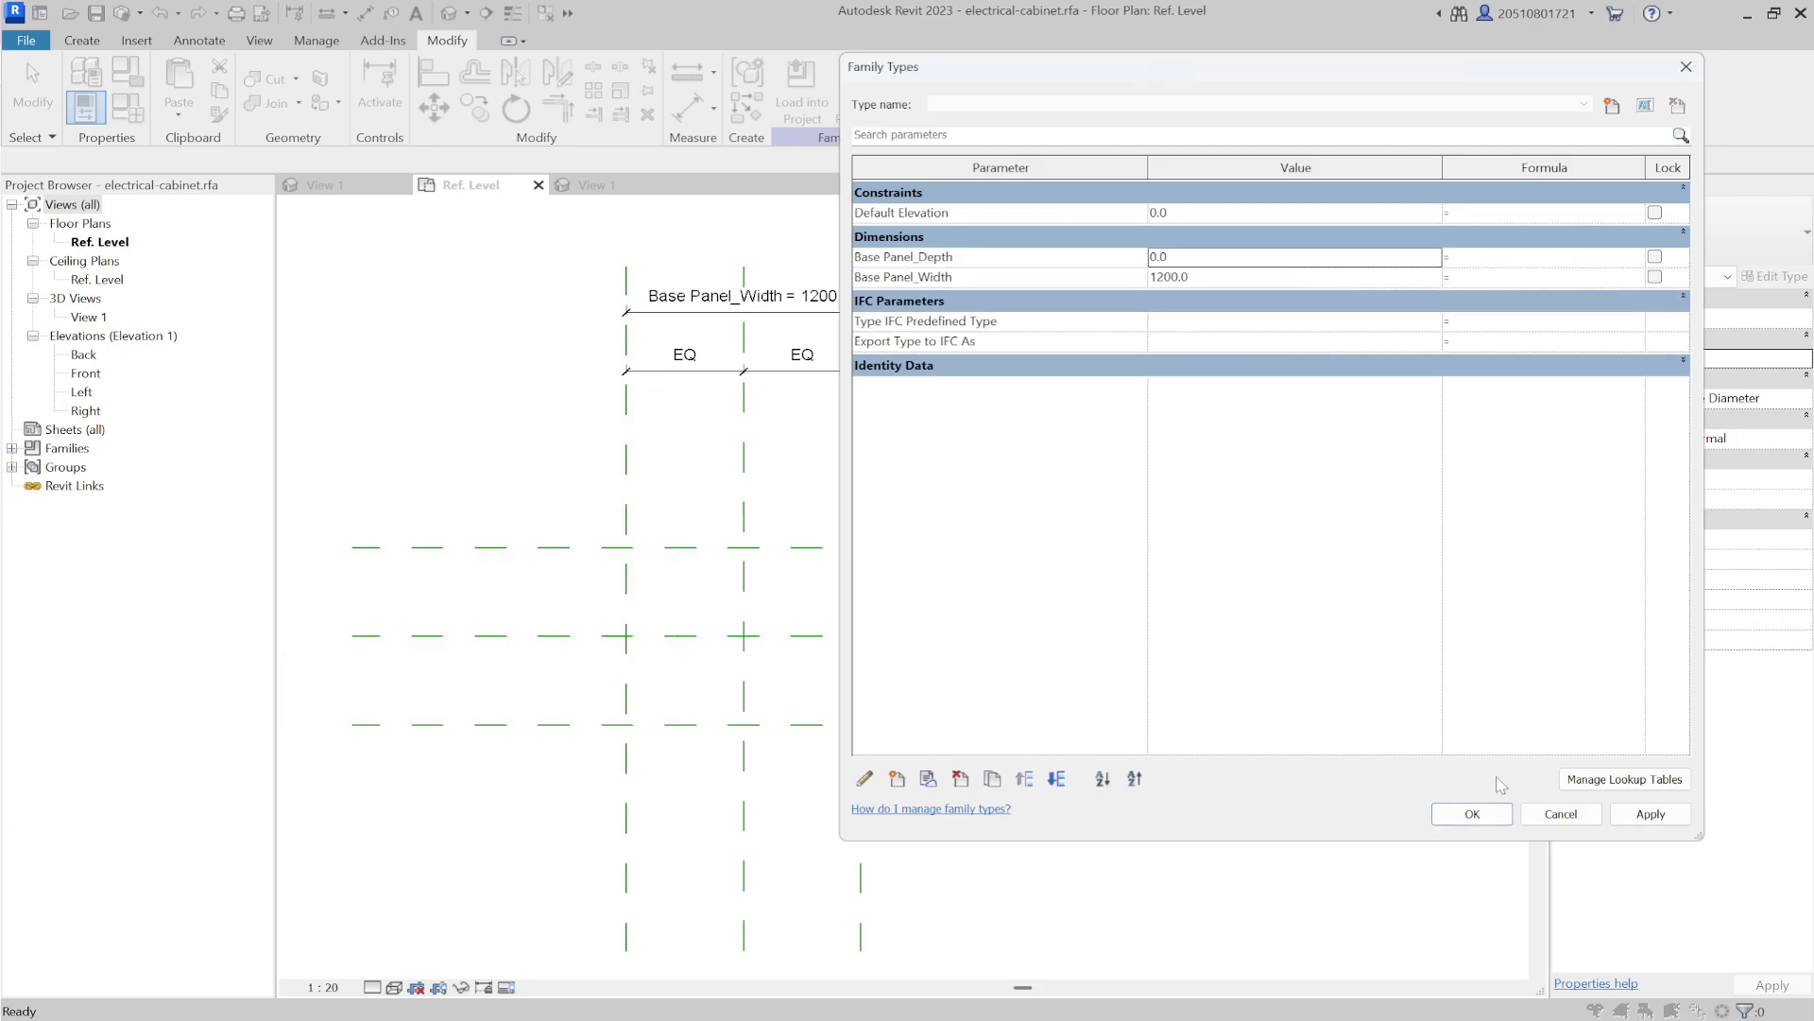
pyautogui.click(1473, 814)
# Label the overall dimension between the outer horizontal reference planes with the Base Panel_Depth parameter.
pyautogui.click(1002, 578)
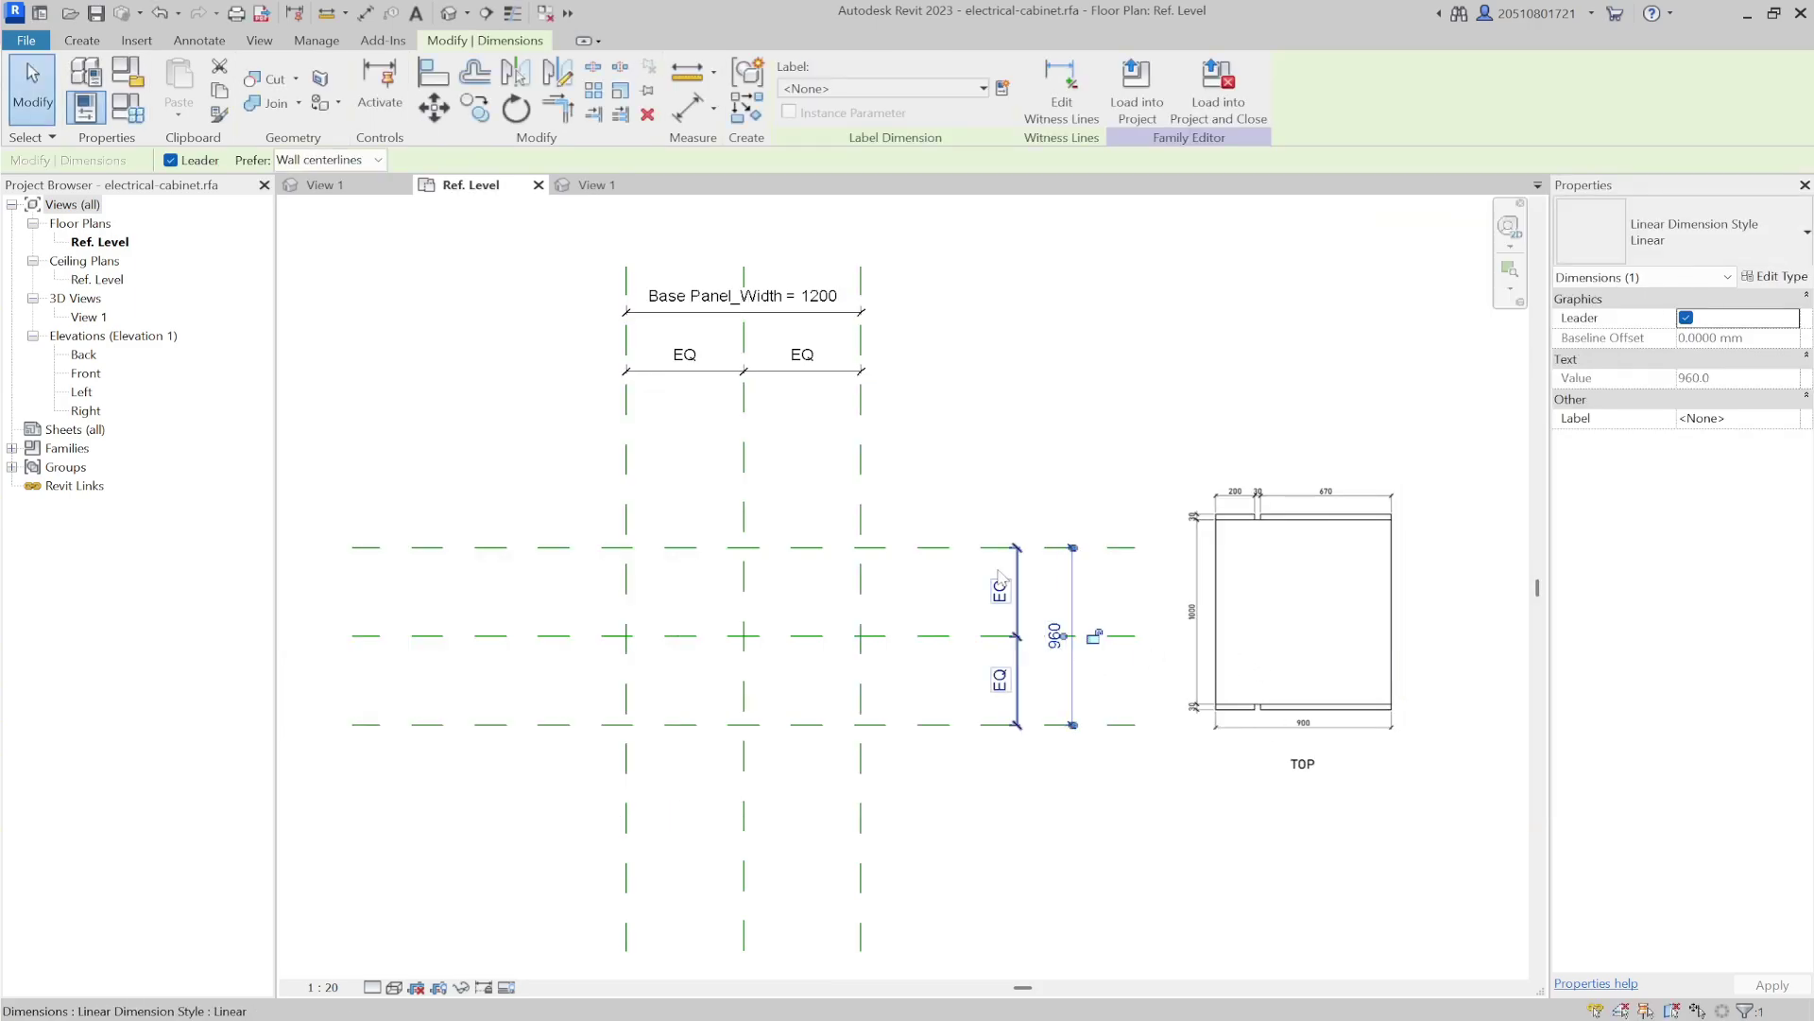
pyautogui.click(888, 88)
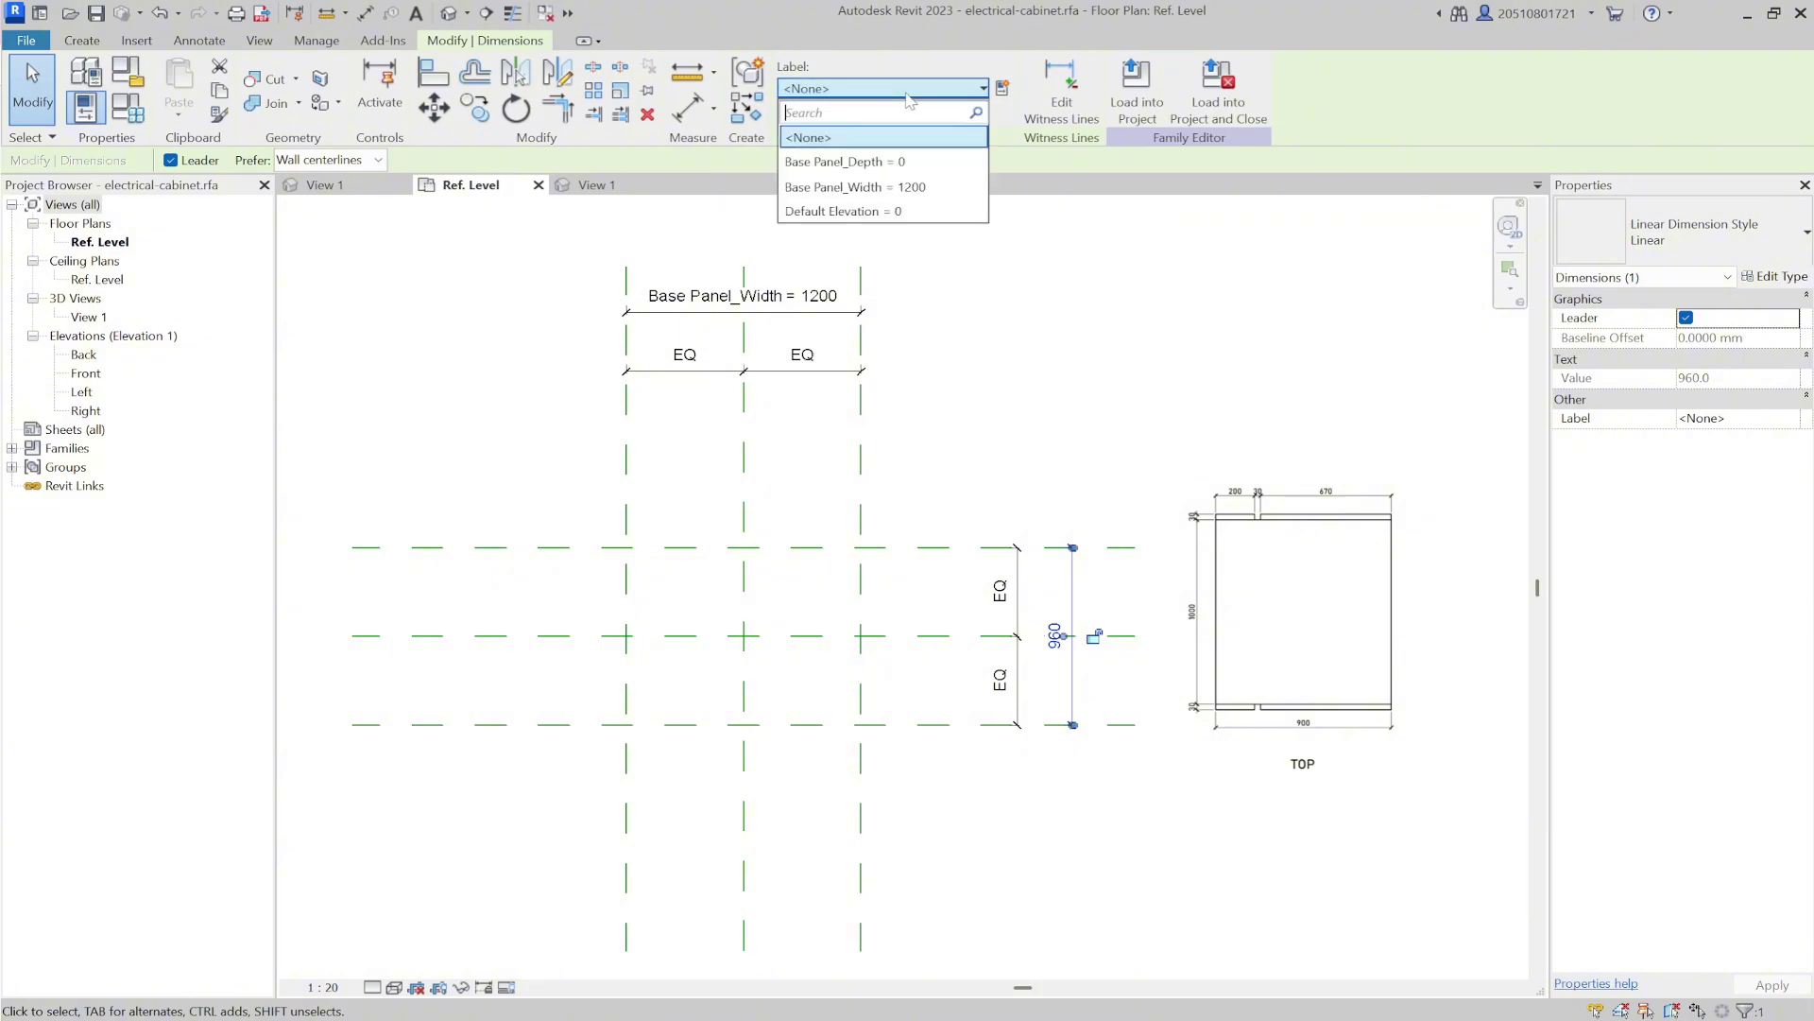
pyautogui.click(897, 161)
pyautogui.click(1055, 470)
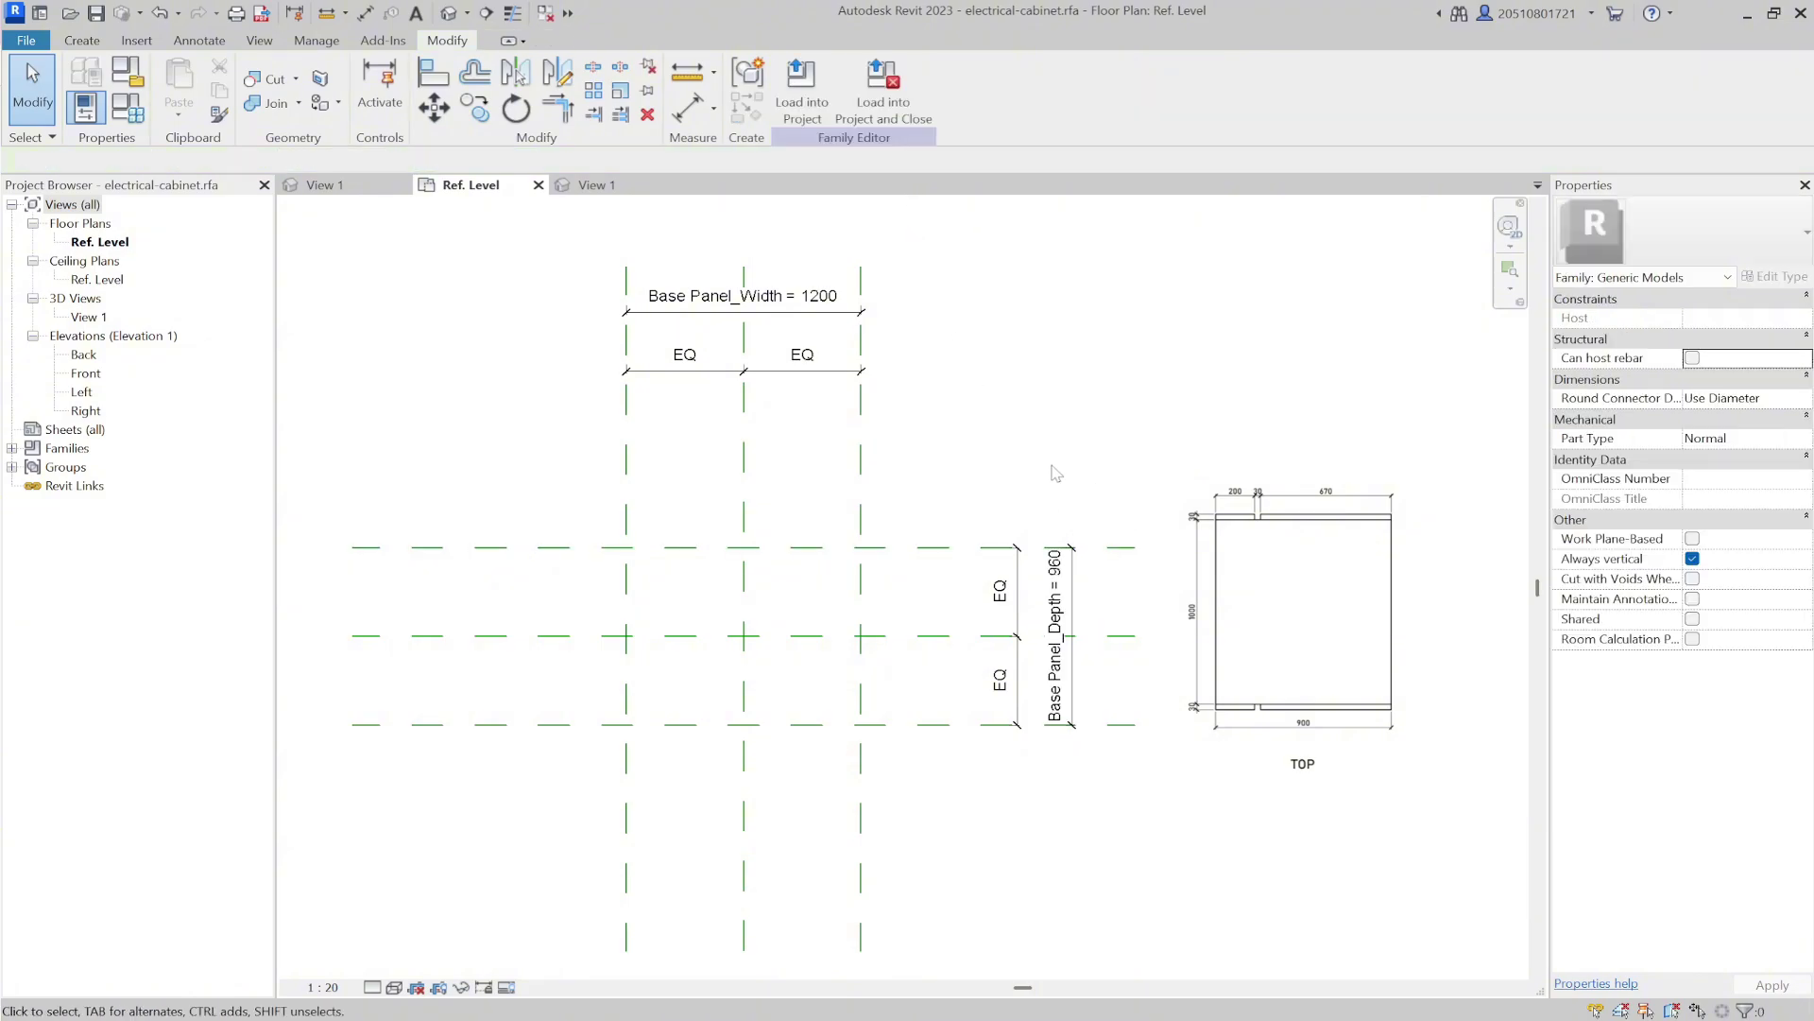
# Start an extrusion and sketch a rectangle between opposite intersections of the outer reference planes.
pyautogui.click(77, 41)
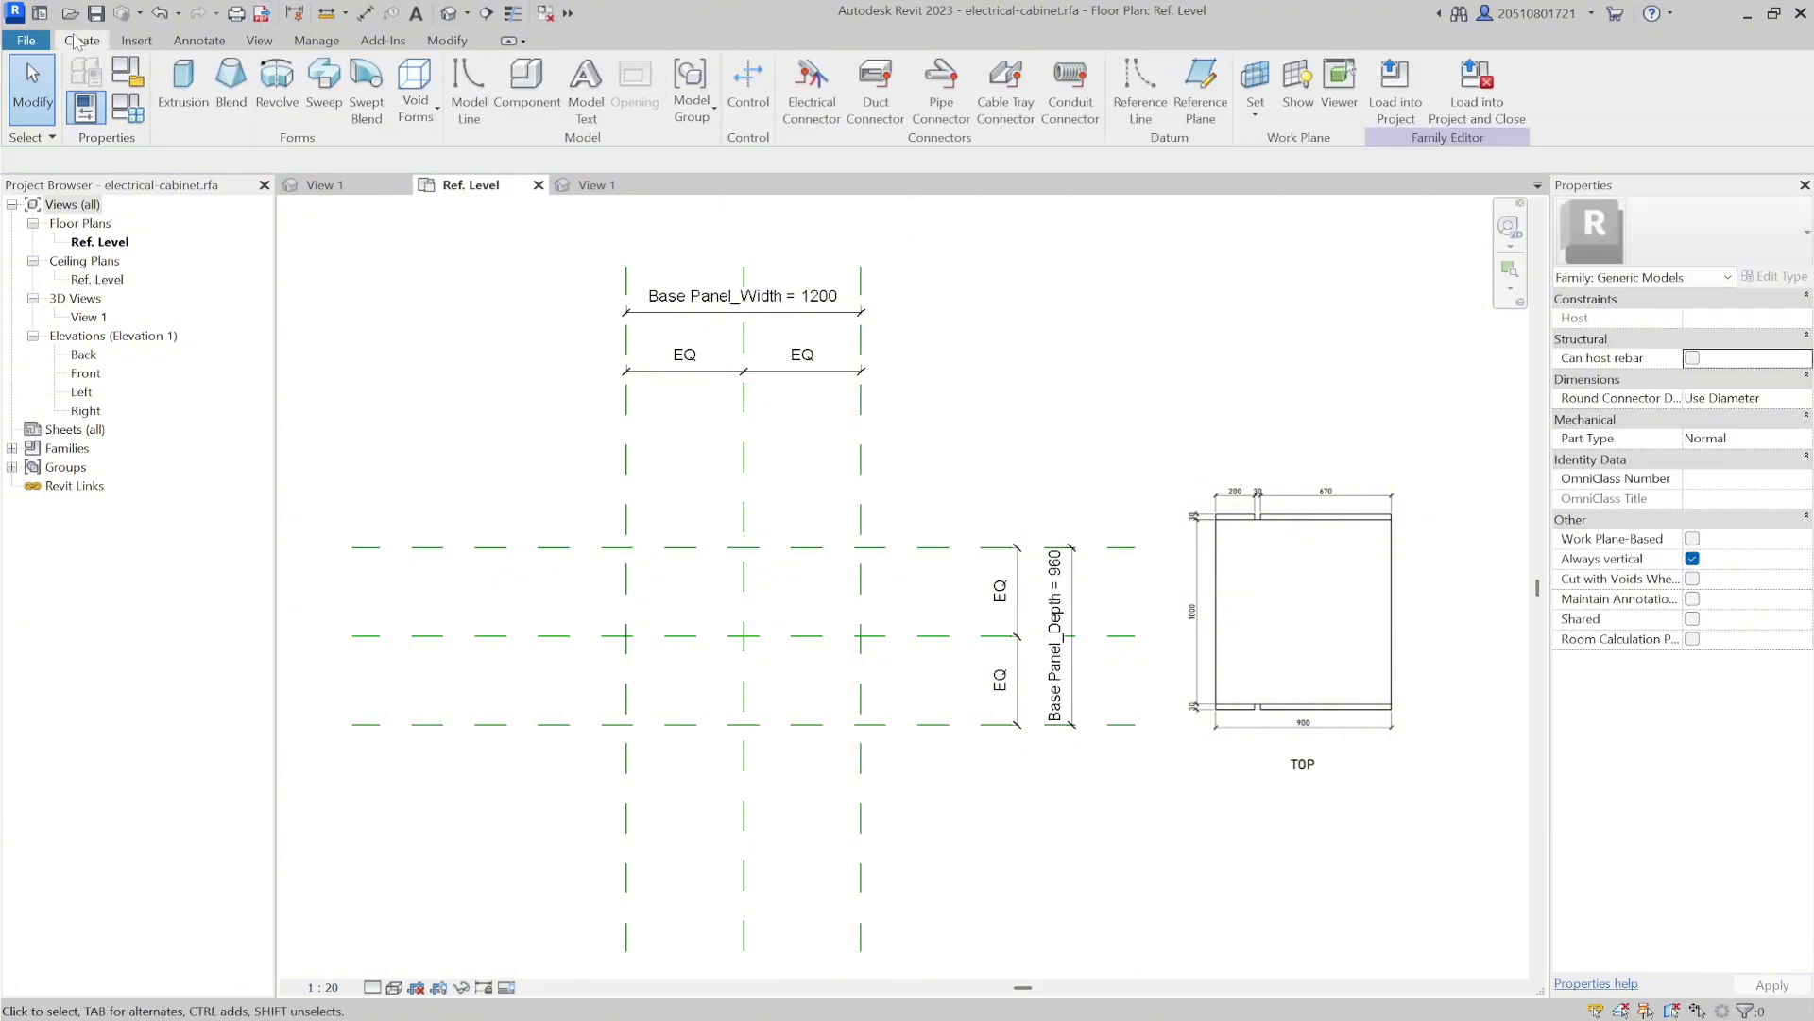
pyautogui.click(182, 85)
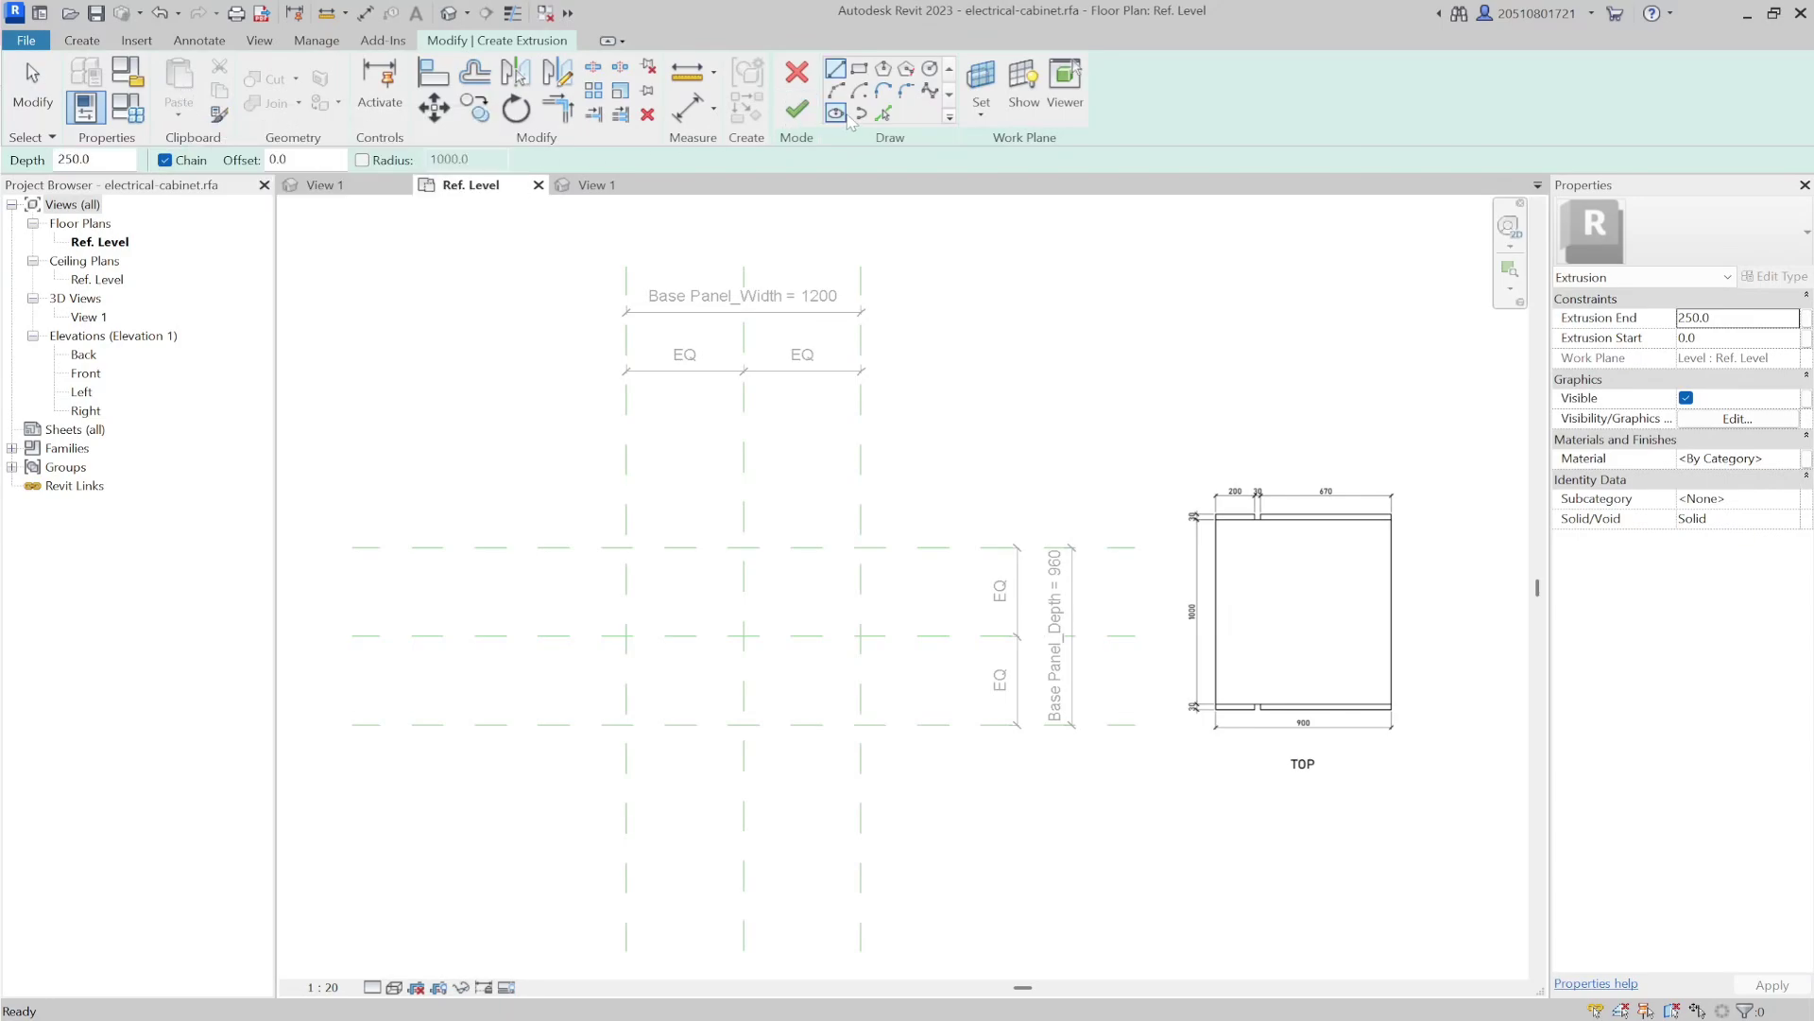
pyautogui.click(858, 68)
pyautogui.click(624, 548)
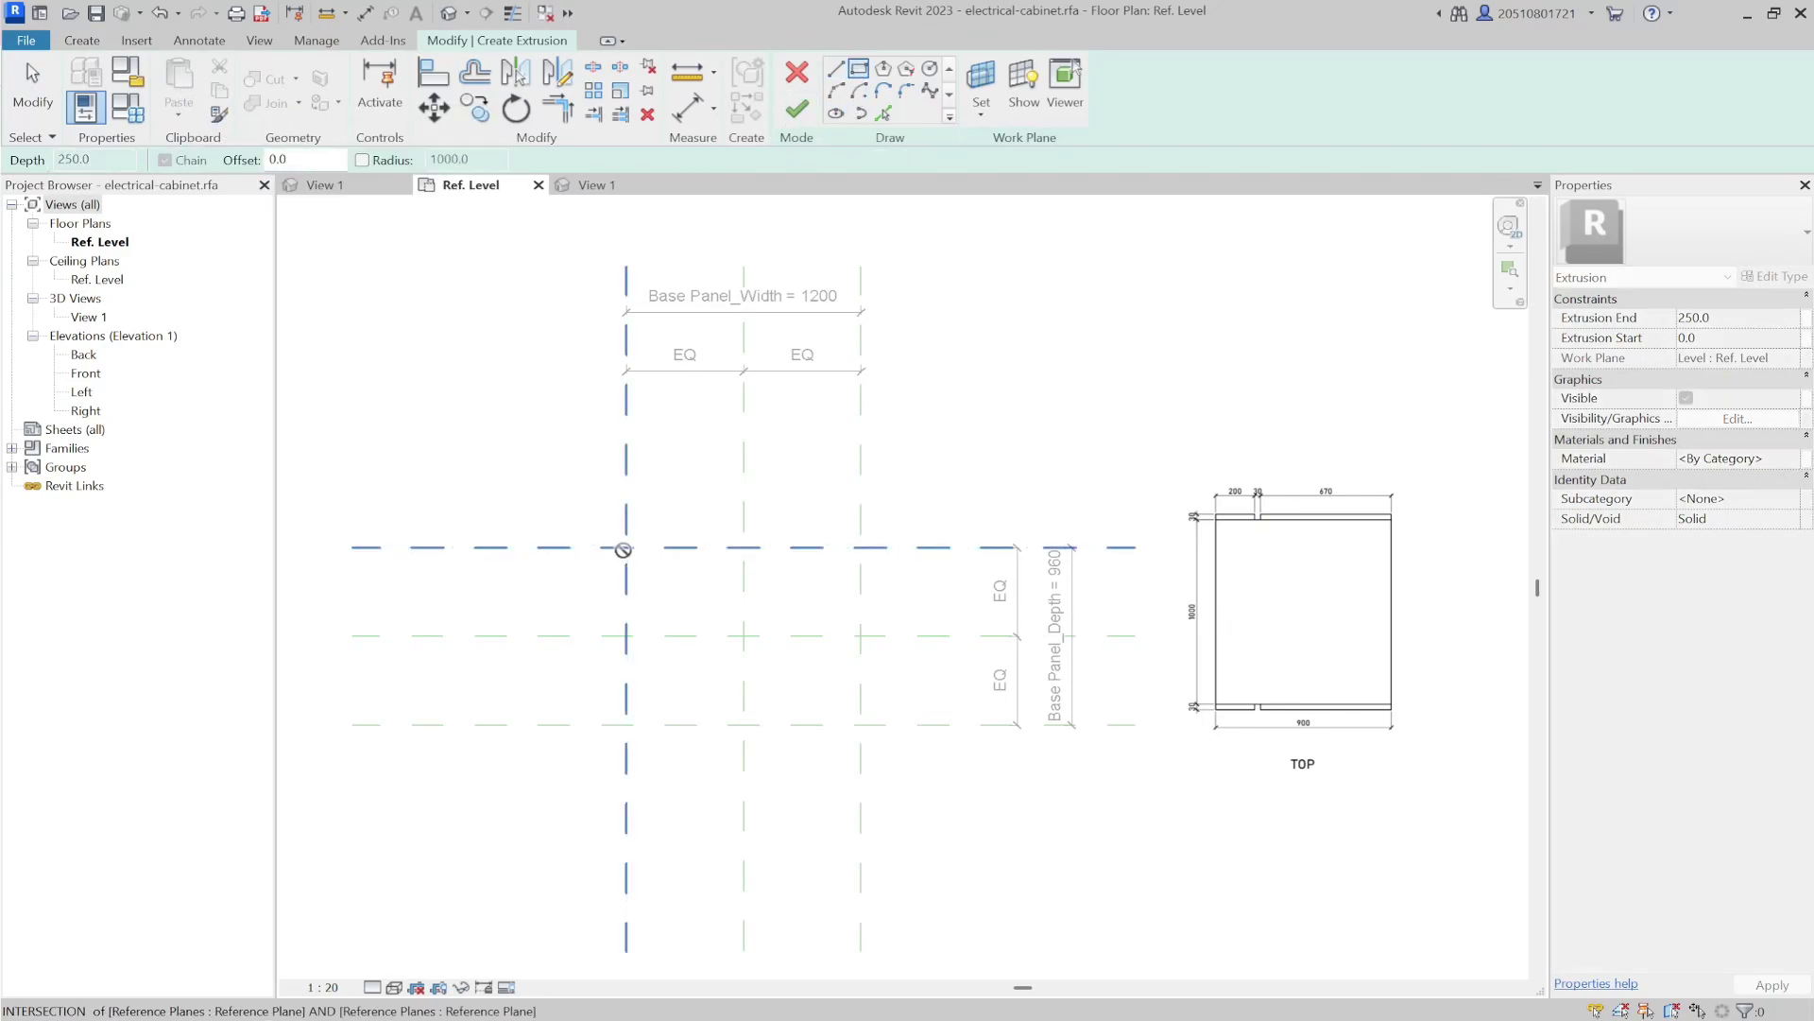
pyautogui.click(860, 724)
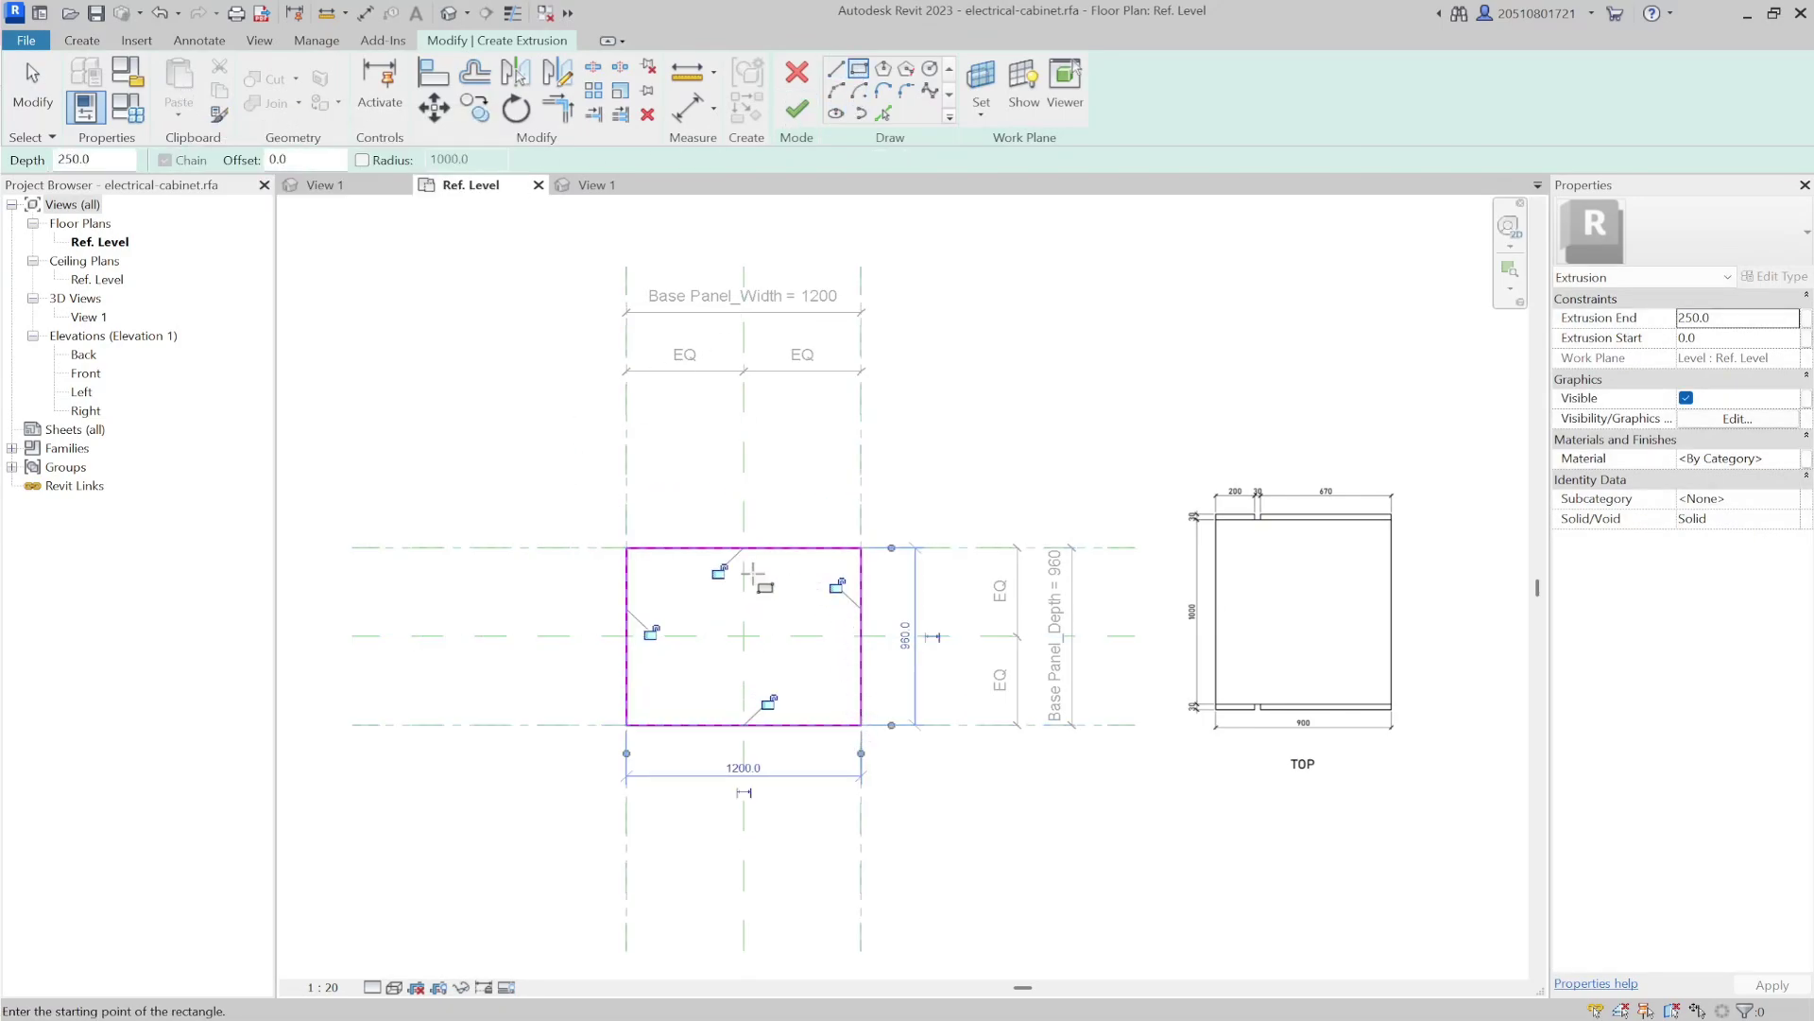
# Lock all four edges of the rectangle to their reference planes and finish the extrusion.
pyautogui.click(718, 571)
pyautogui.click(837, 585)
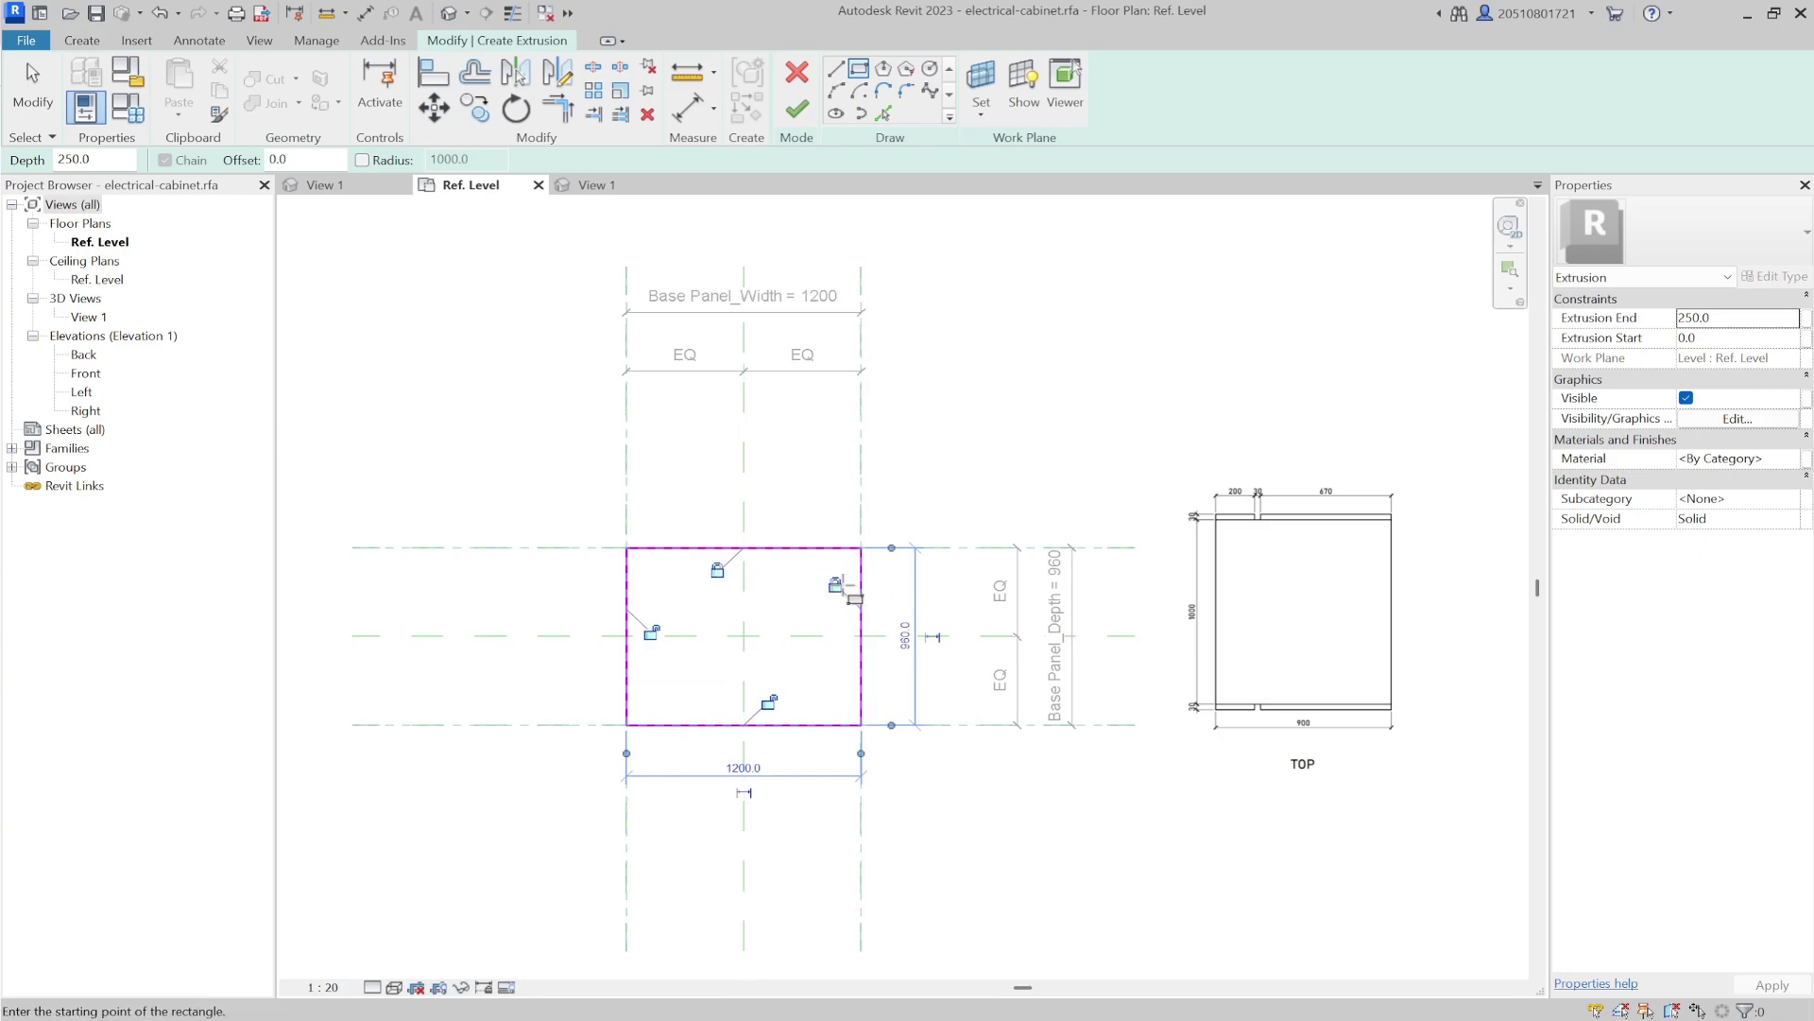
pyautogui.click(769, 703)
pyautogui.click(652, 632)
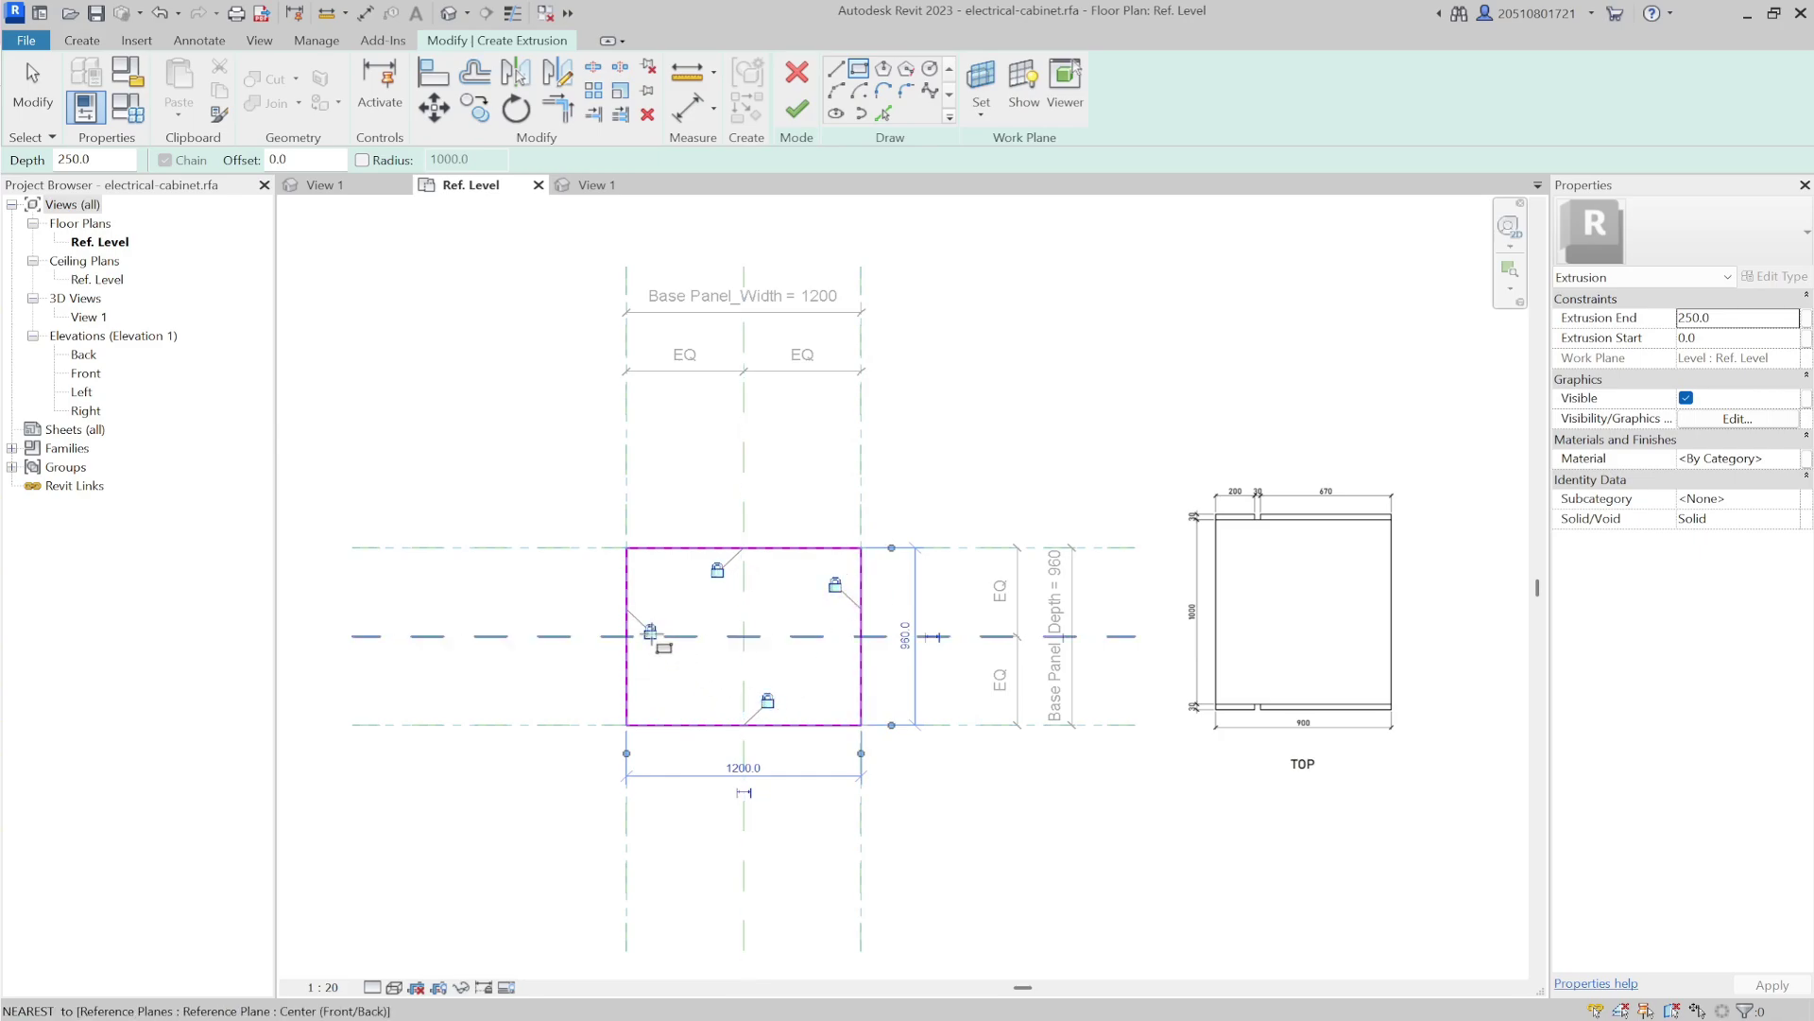
pyautogui.click(797, 109)
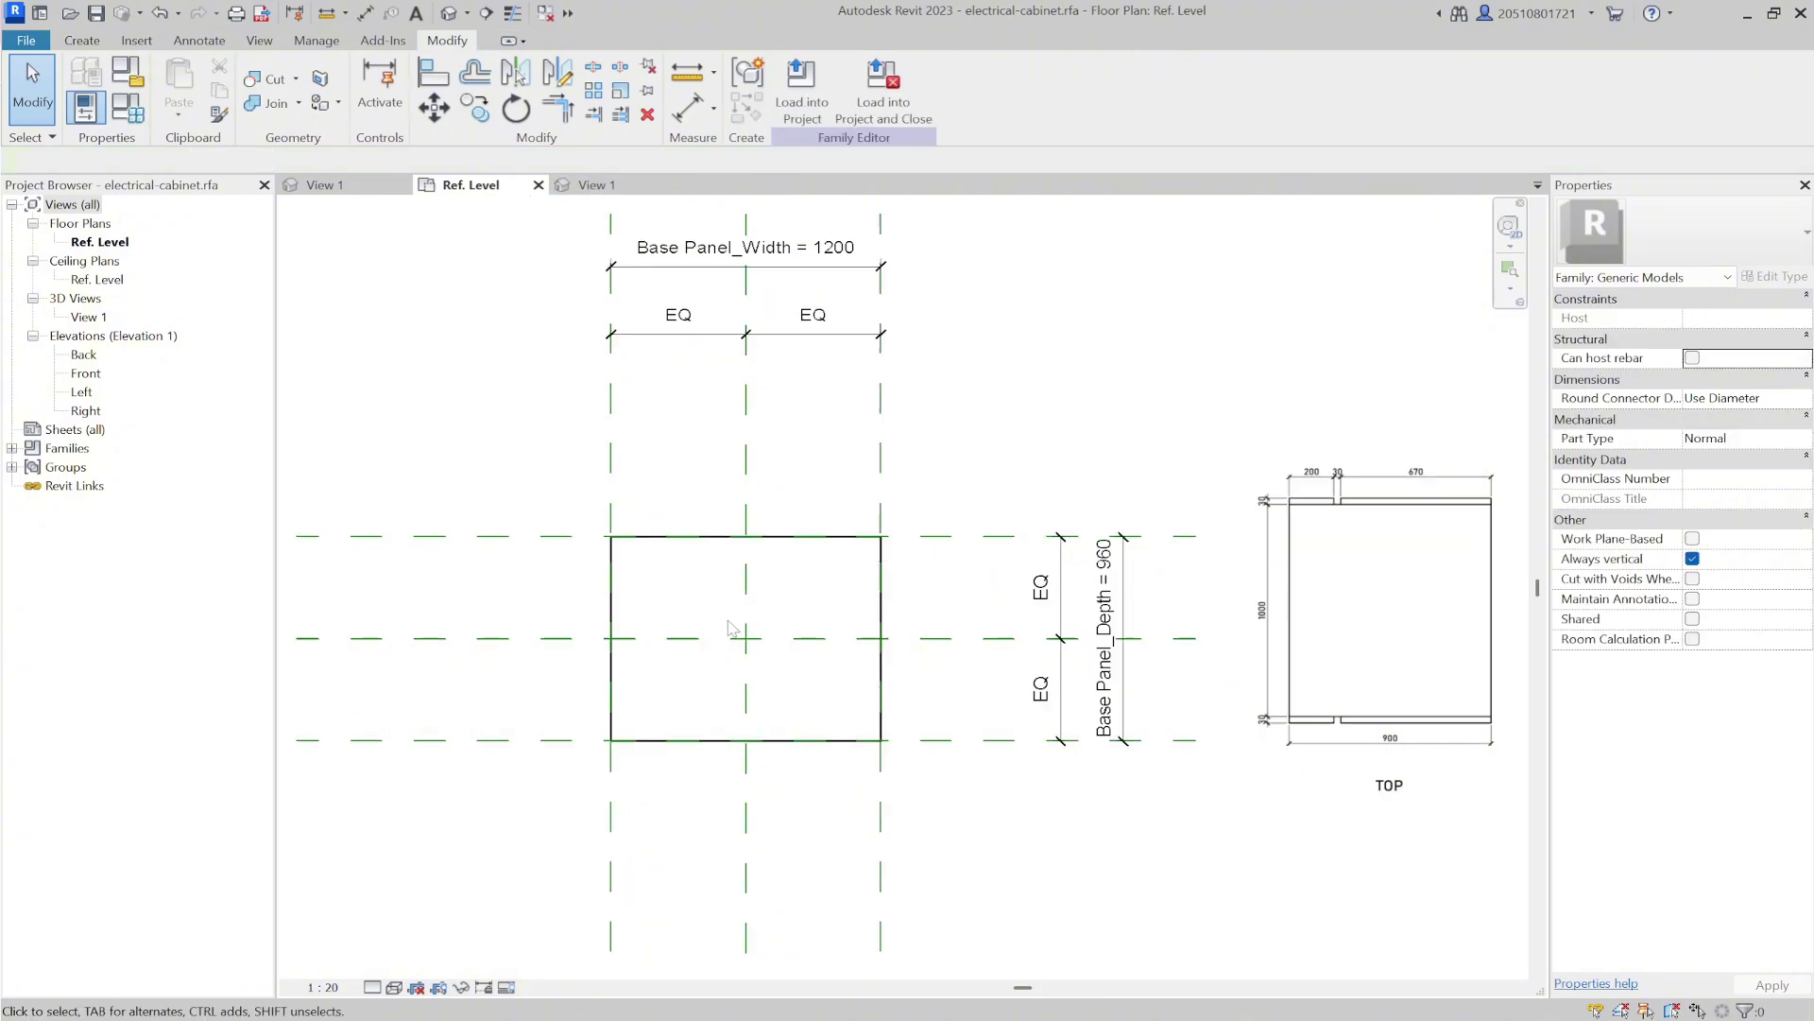
# Edit the extrusion's sketch to add an inner rectangle offset 50 mm inside the outer one, and finish the edit.
pyautogui.scroll(2, 733, 629)
pyautogui.doubleClick(722, 543)
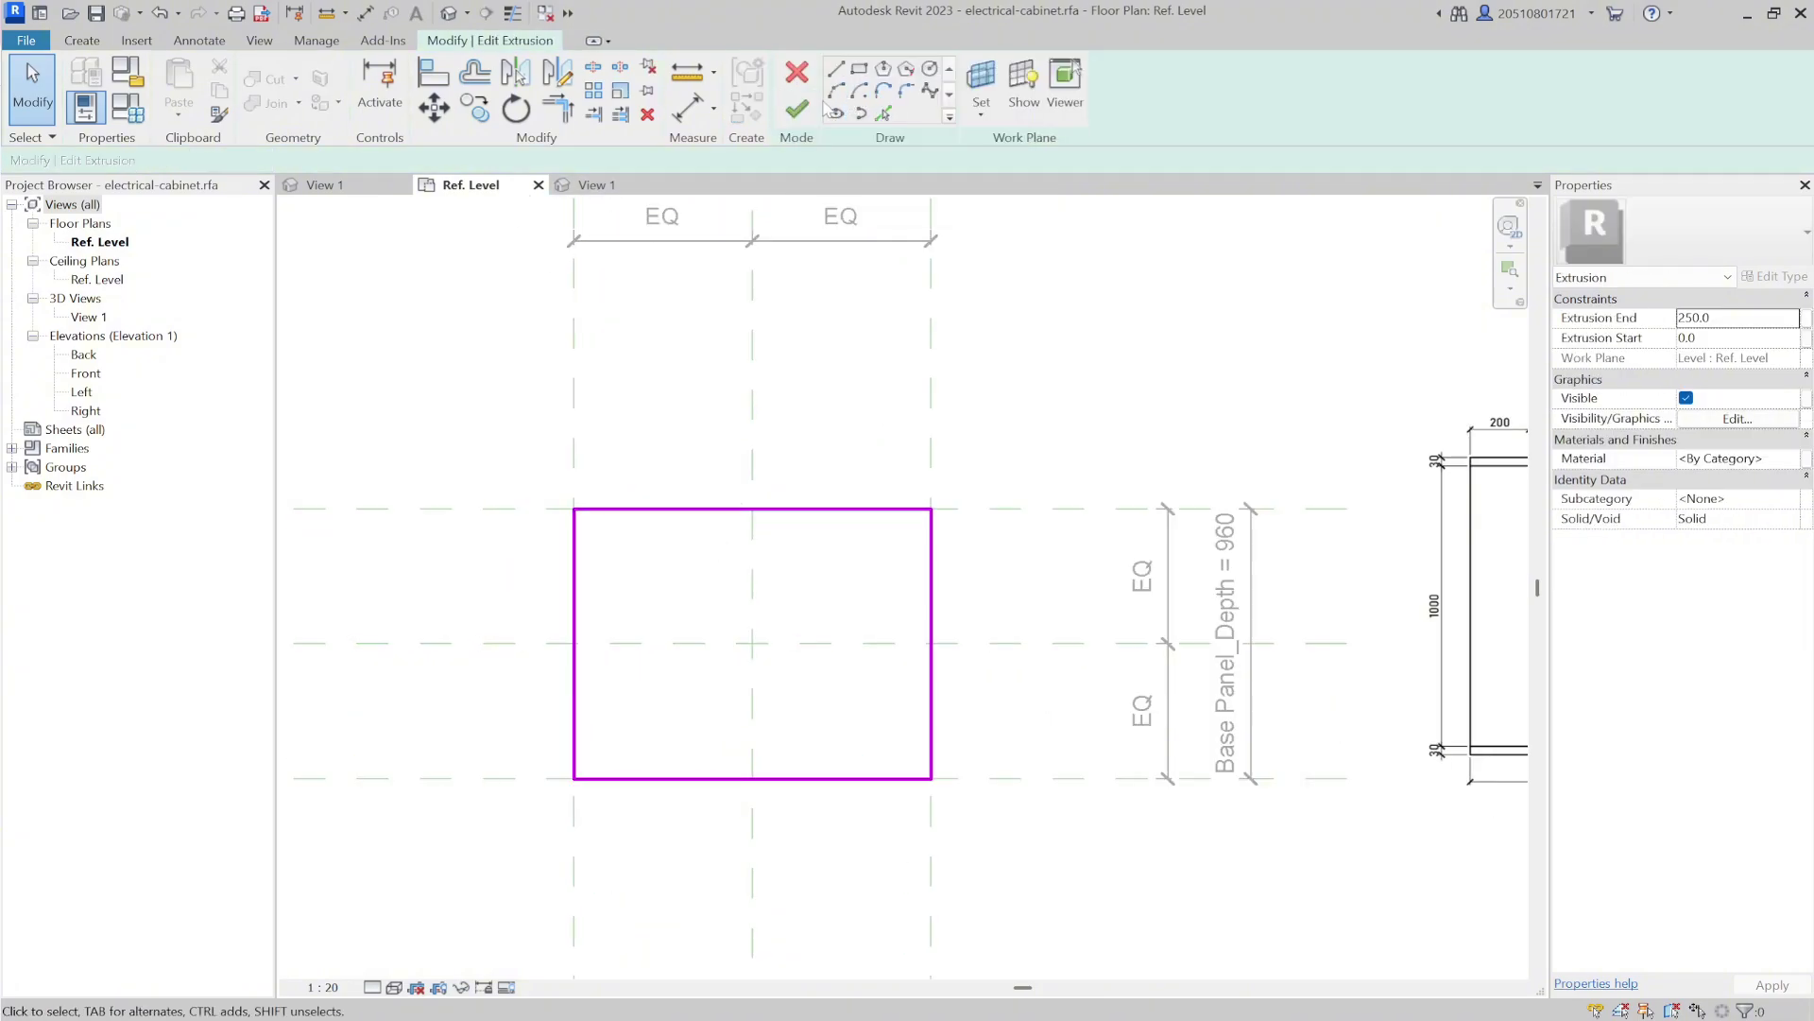
pyautogui.click(858, 68)
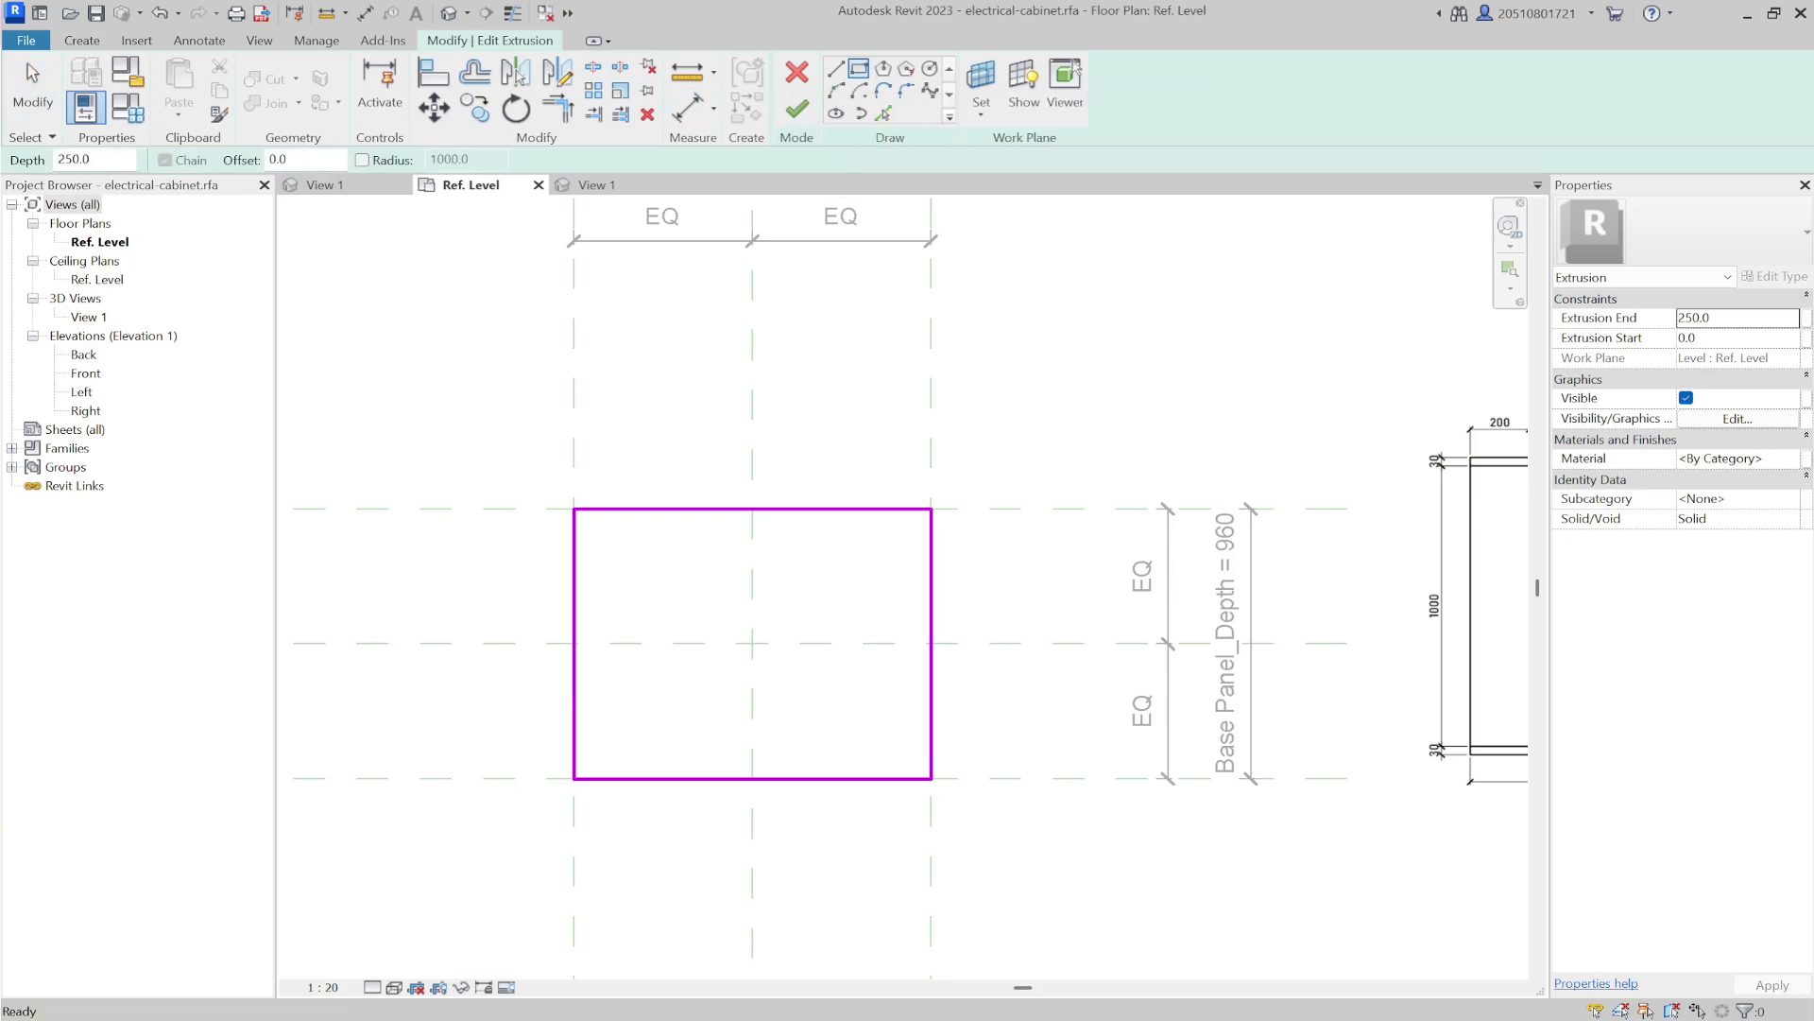
pyautogui.doubleClick(279, 159)
pyautogui.write('50')
pyautogui.click(574, 509)
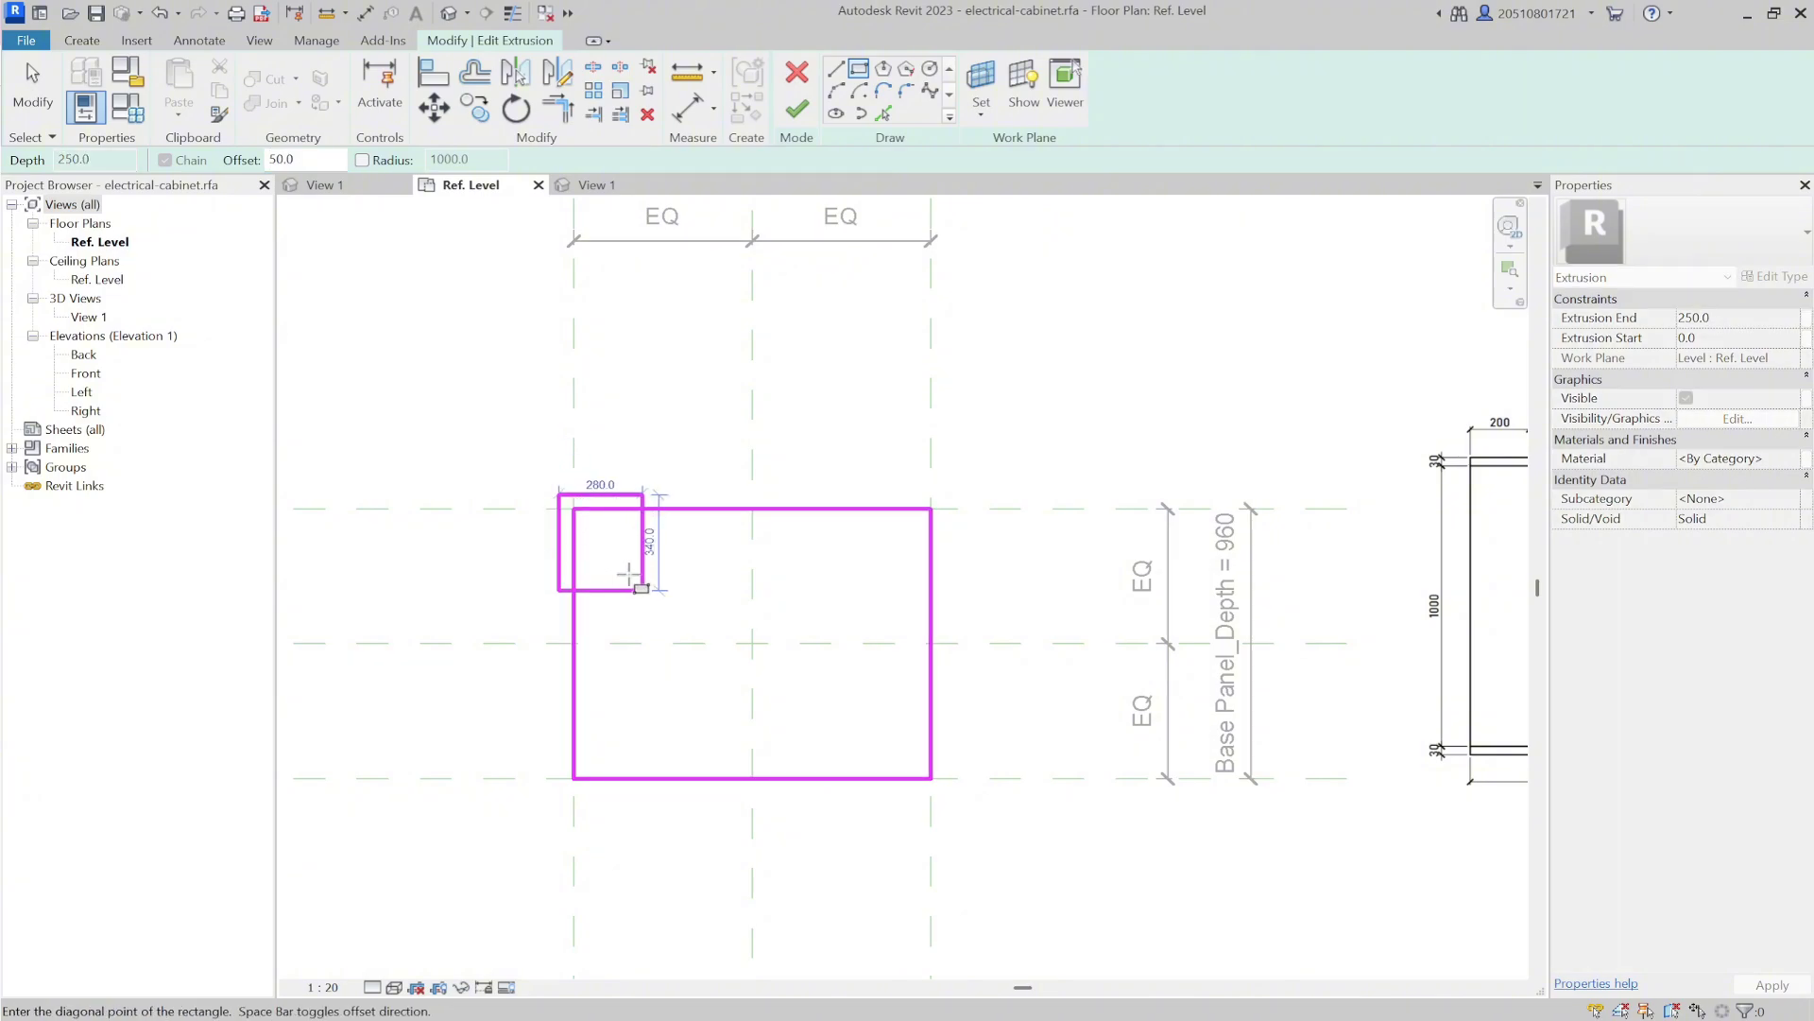
pyautogui.click(931, 777)
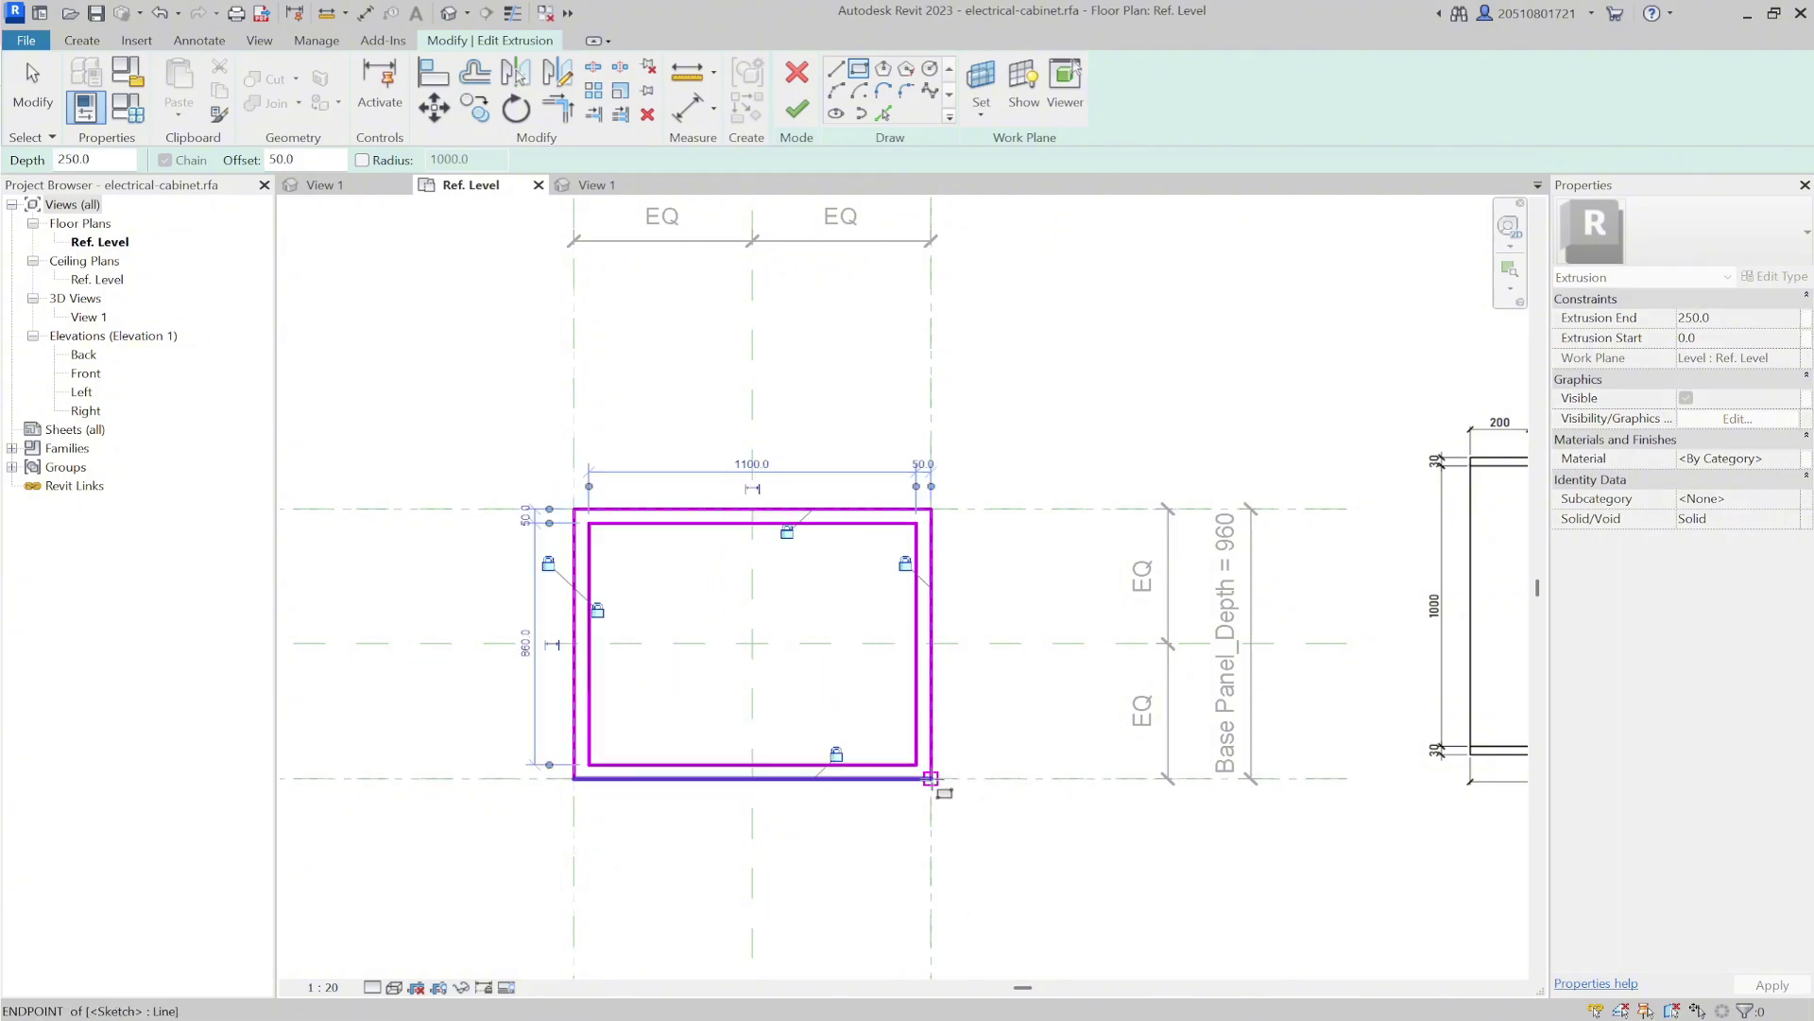
pyautogui.click(798, 111)
# Open the 3D view of the hollow base and set its visual style to Shaded.
pyautogui.click(595, 184)
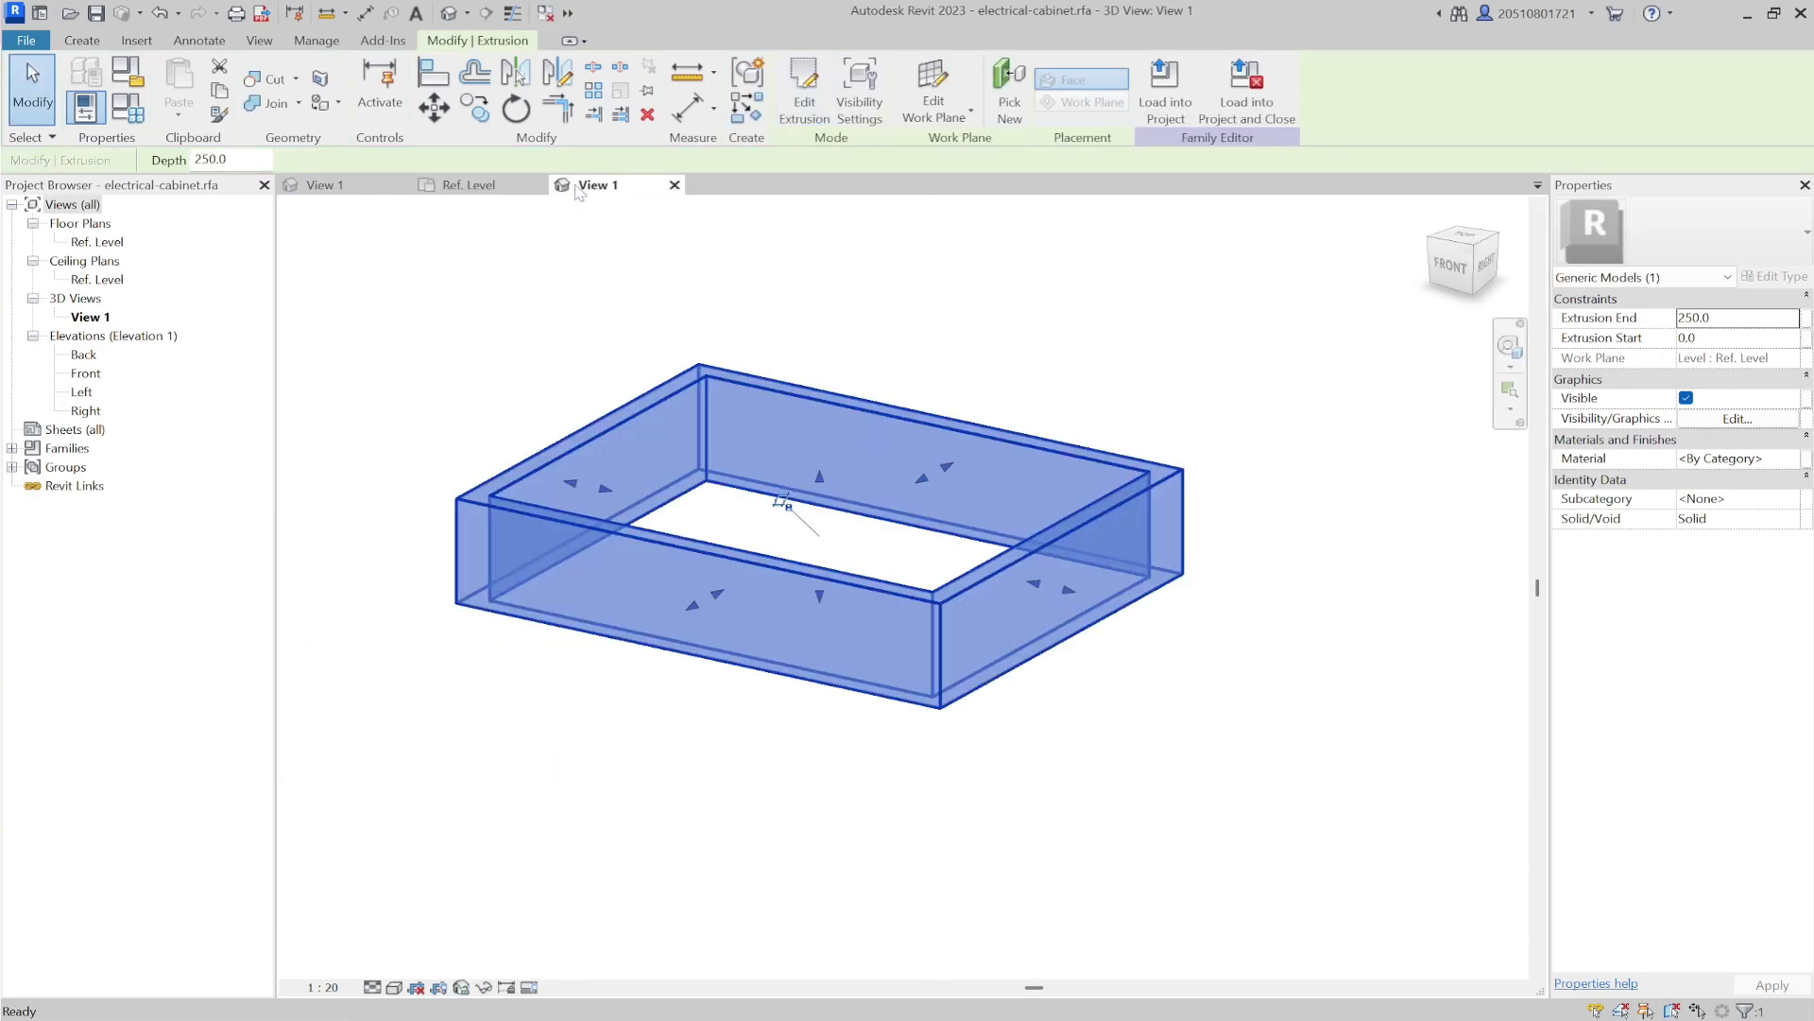
pyautogui.click(603, 763)
pyautogui.click(394, 987)
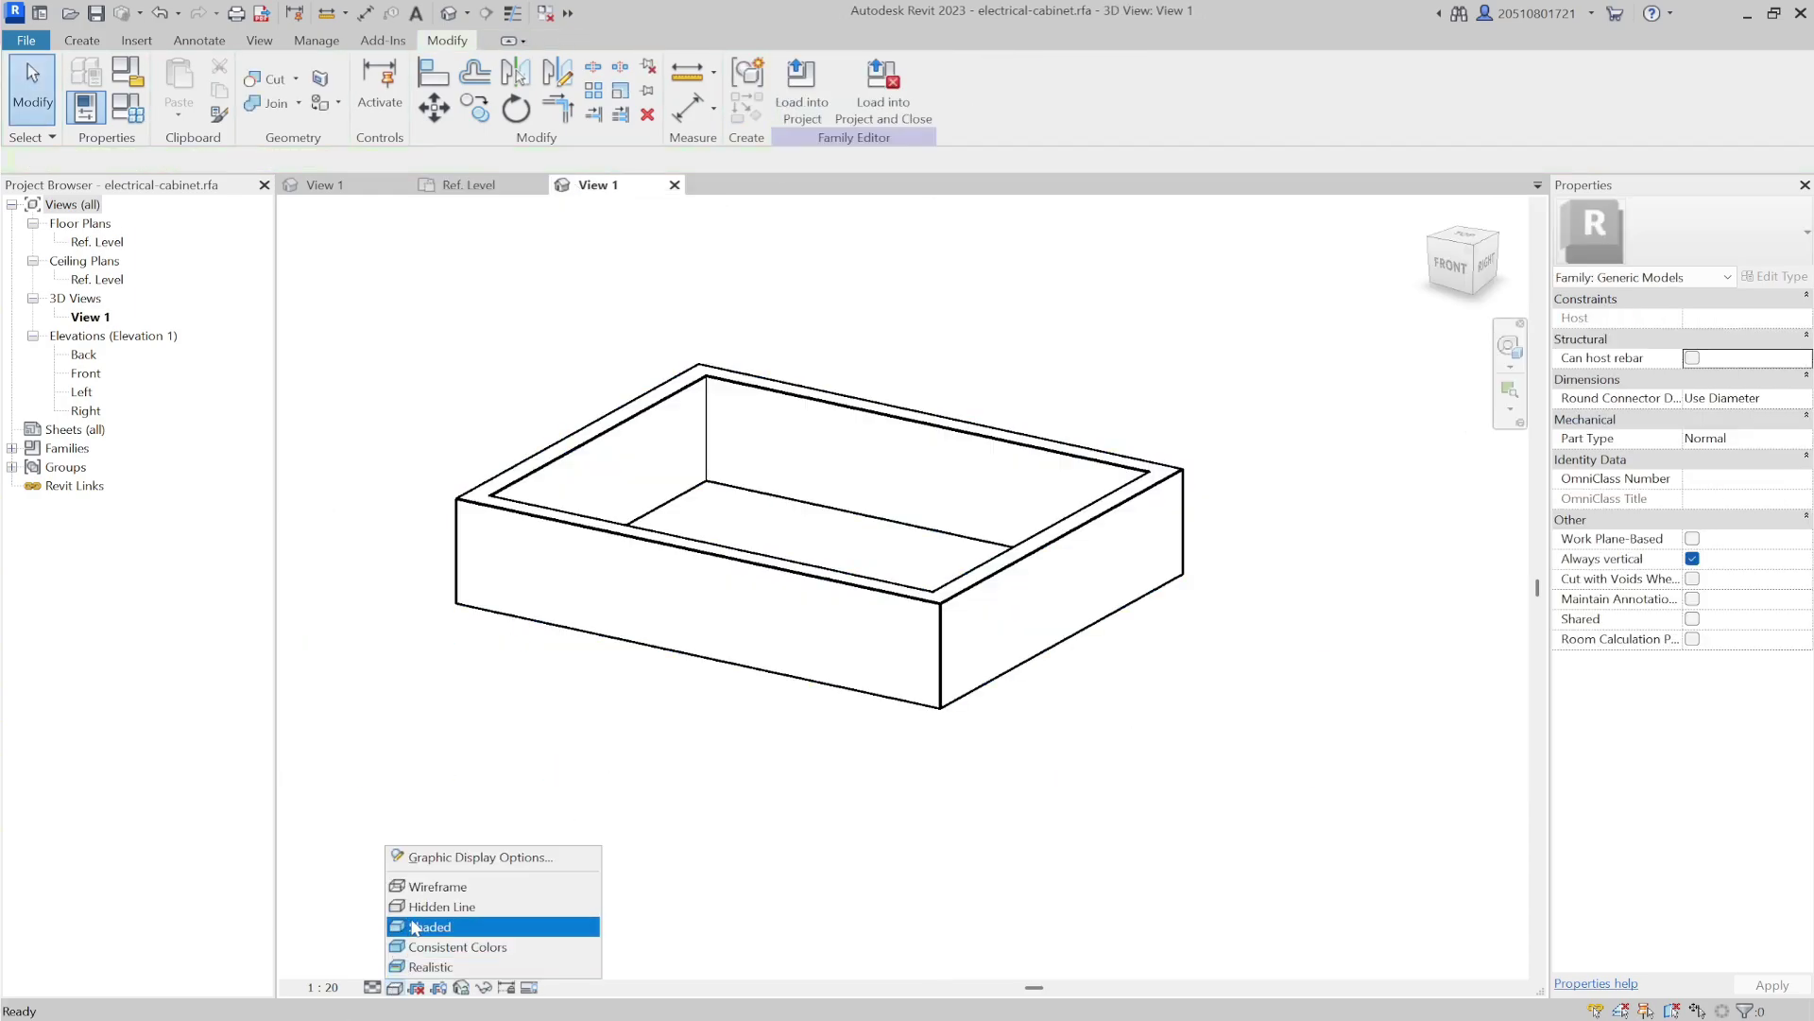
pyautogui.click(414, 927)
pyautogui.scroll(-1, 529, 762)
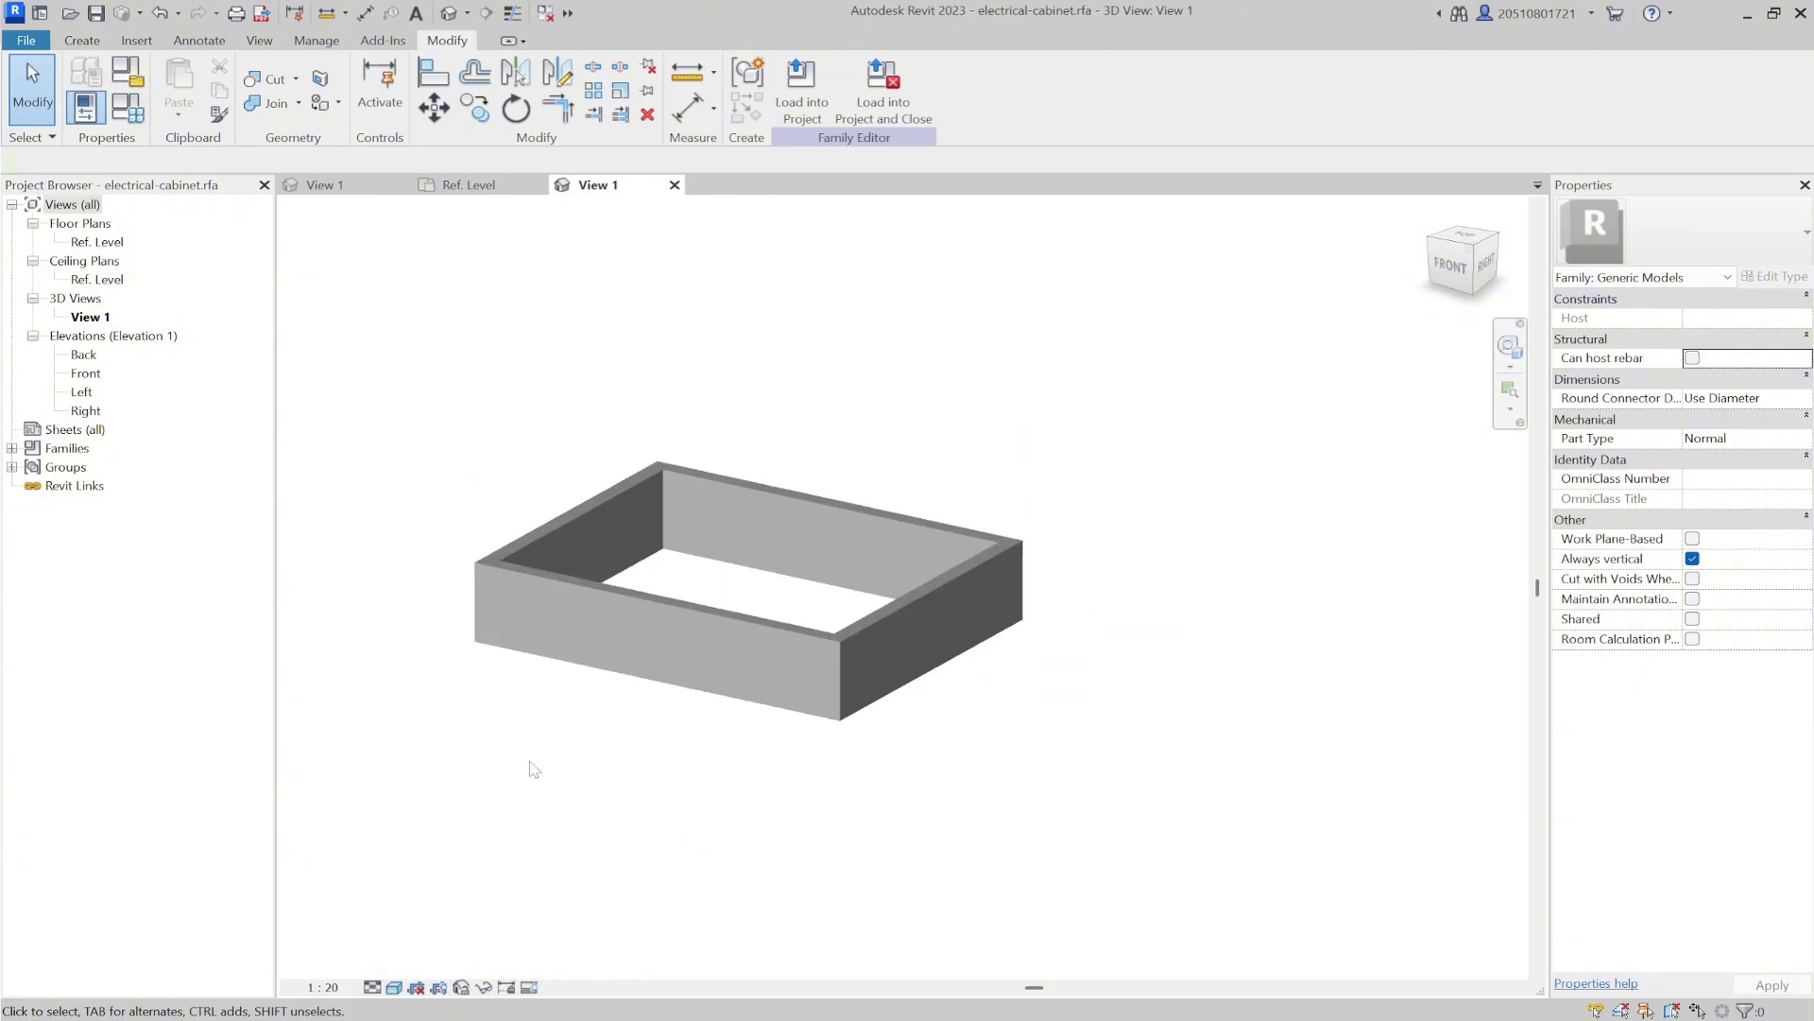
pyautogui.scroll(1, 934, 648)
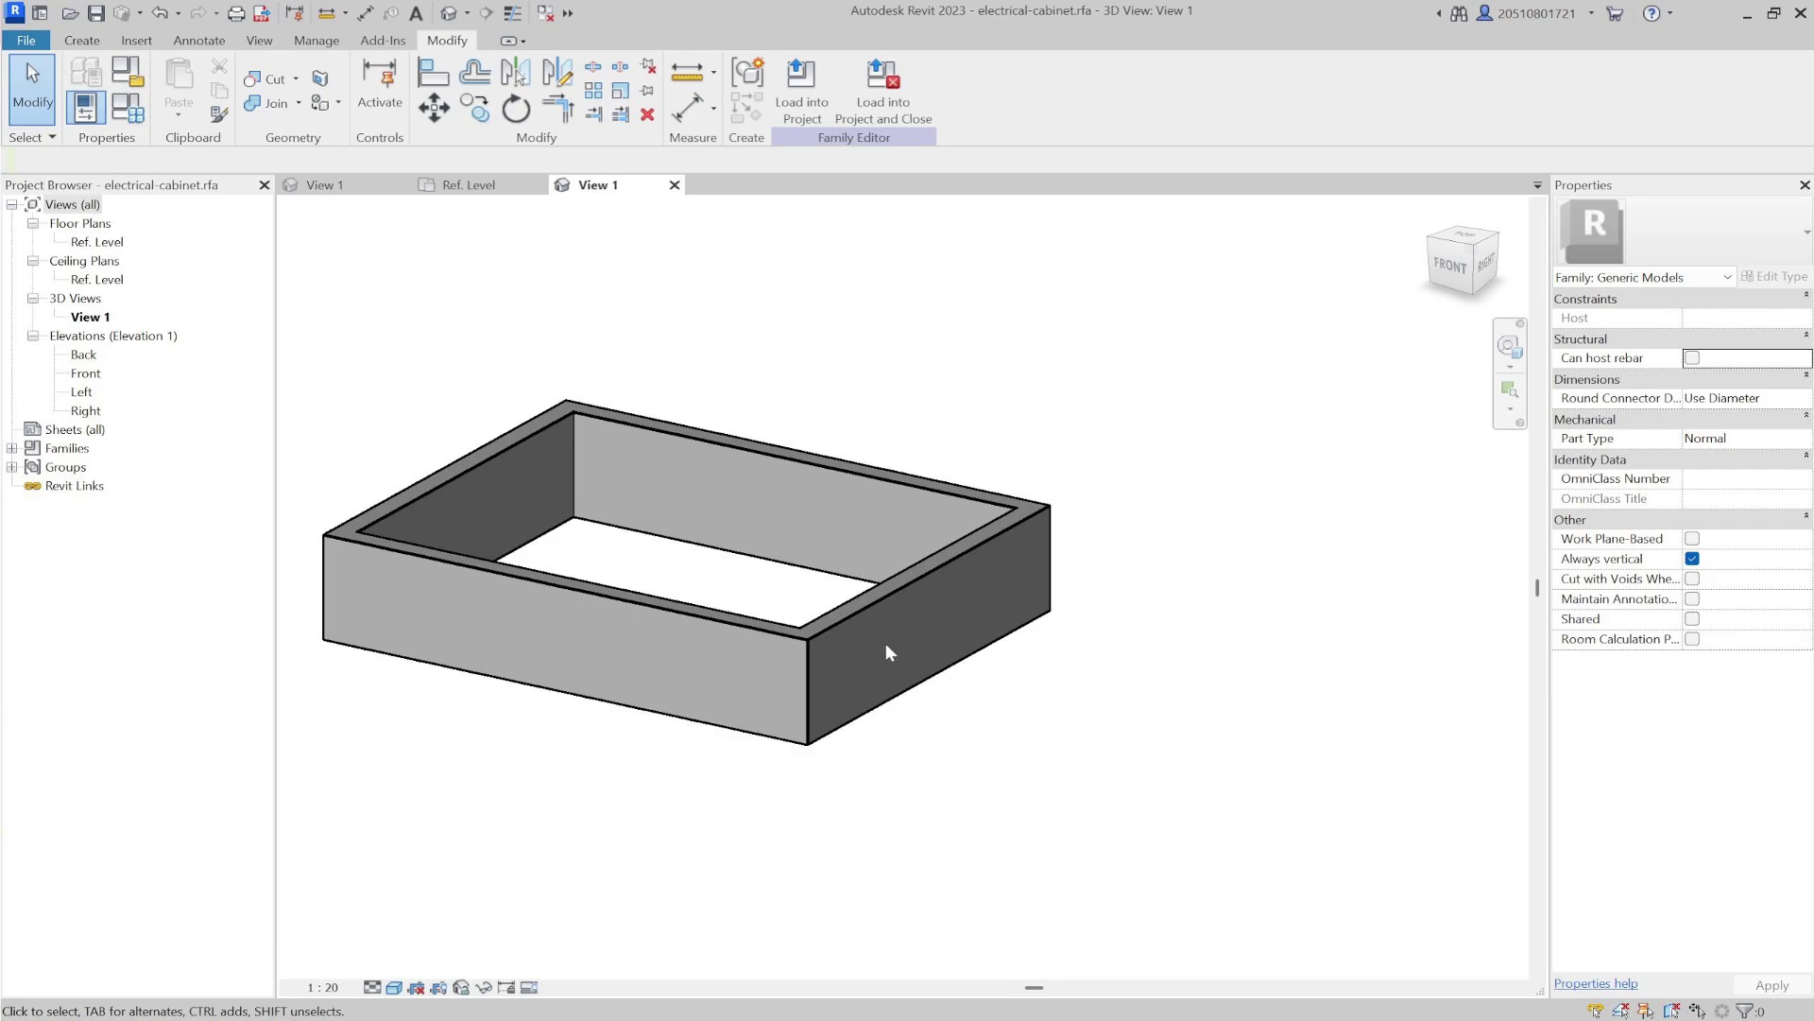
# Set Base Panel_Depth to 1000 and Base Panel_Width to 900 in the family types, and check the resized base in 3D.
pyautogui.click(128, 106)
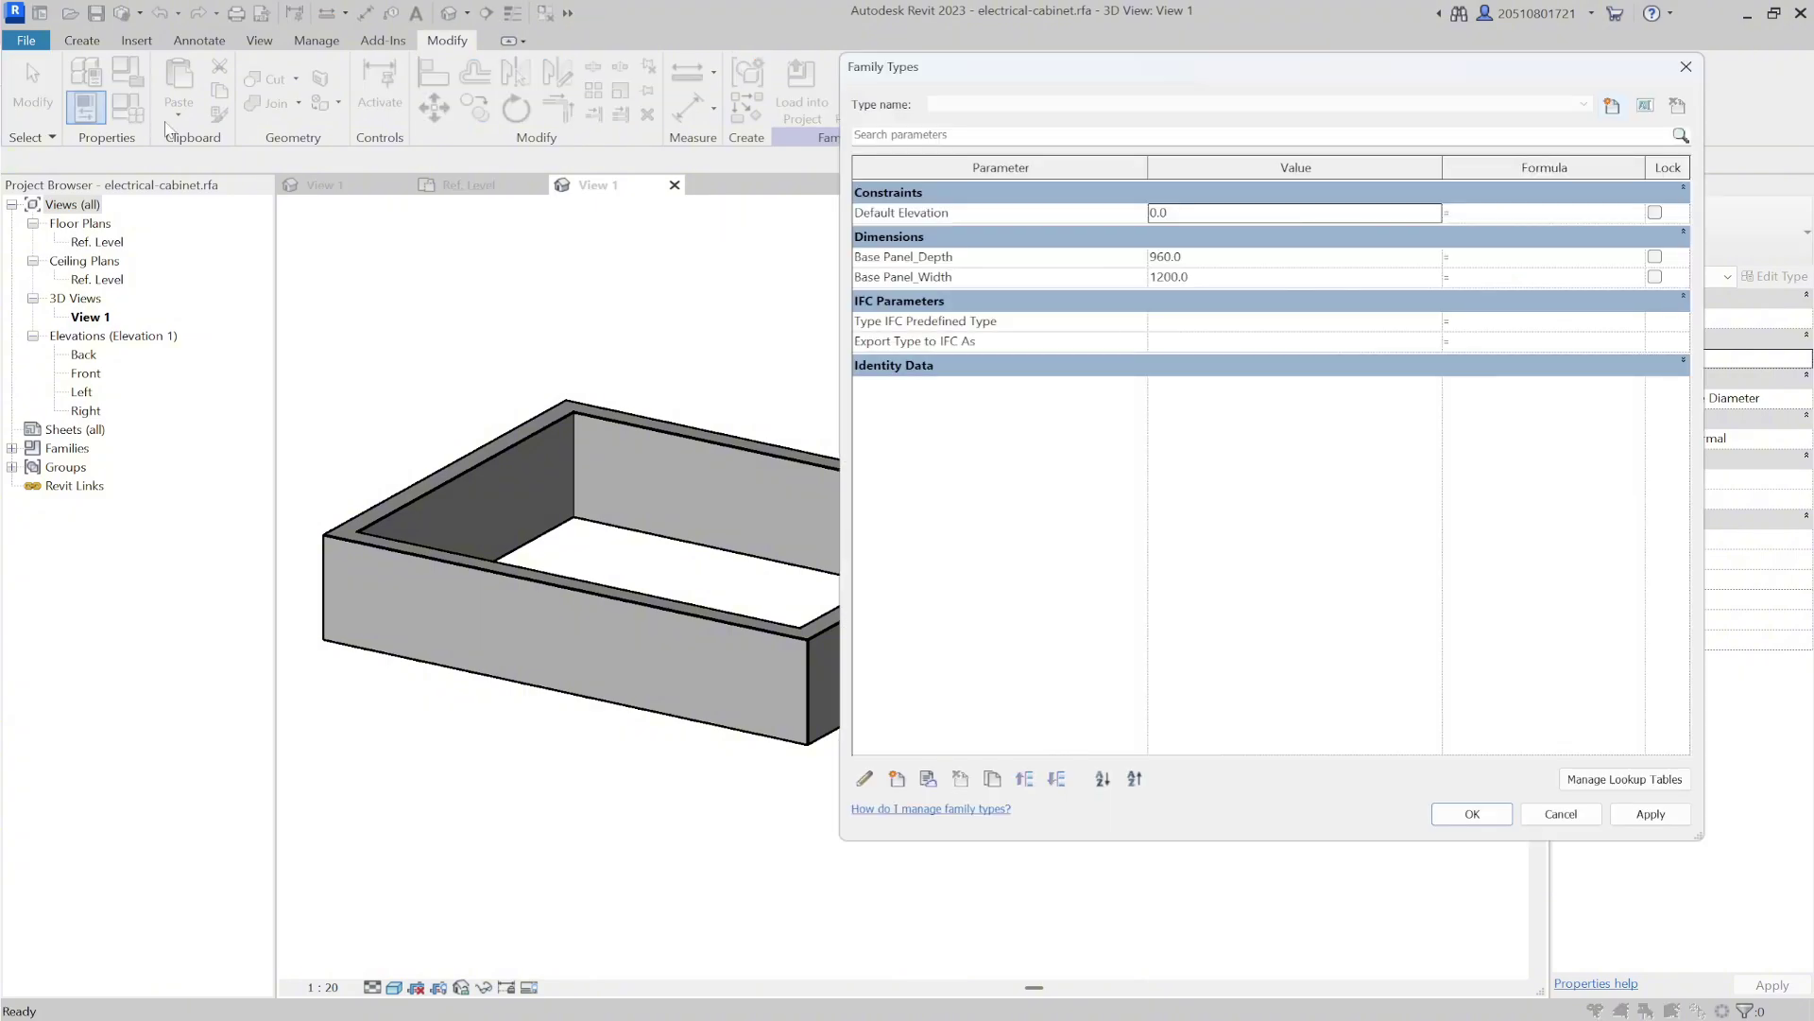
pyautogui.click(1192, 257)
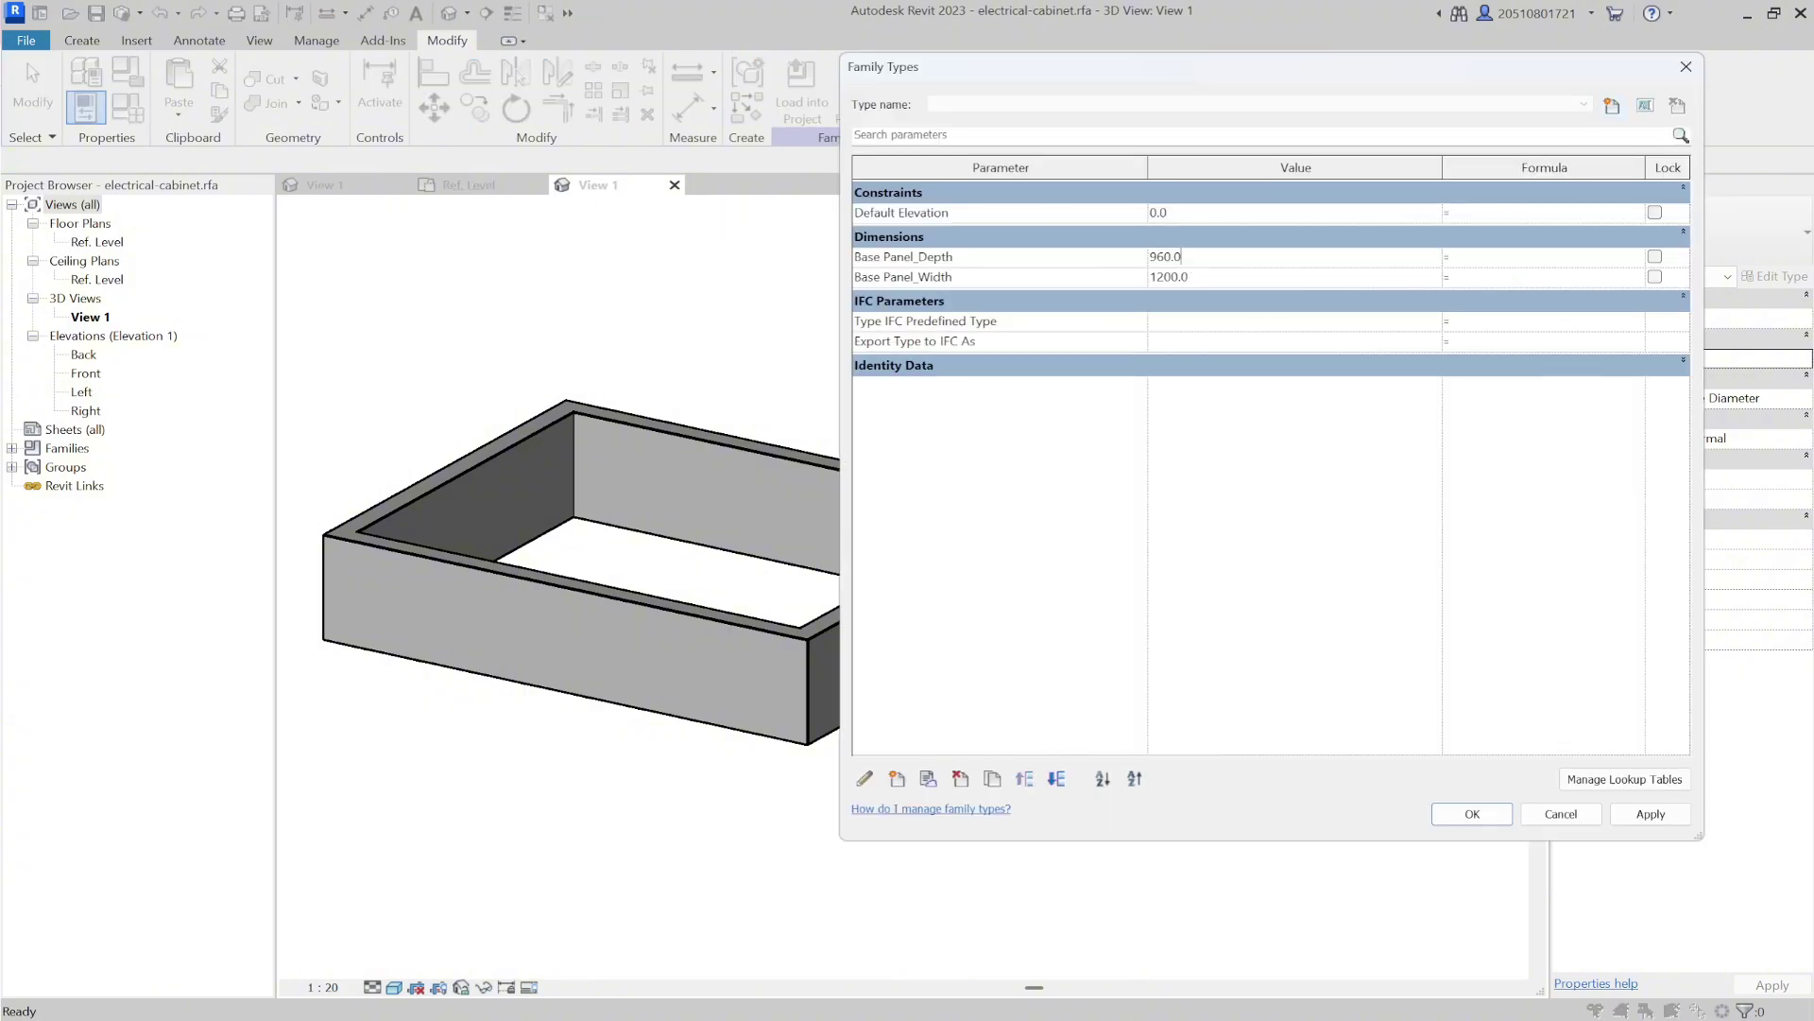
pyautogui.doubleClick(1172, 257)
pyautogui.write('1000')
pyautogui.click(1205, 277)
pyautogui.doubleClick(1204, 277)
pyautogui.write('900')
pyautogui.click(1651, 813)
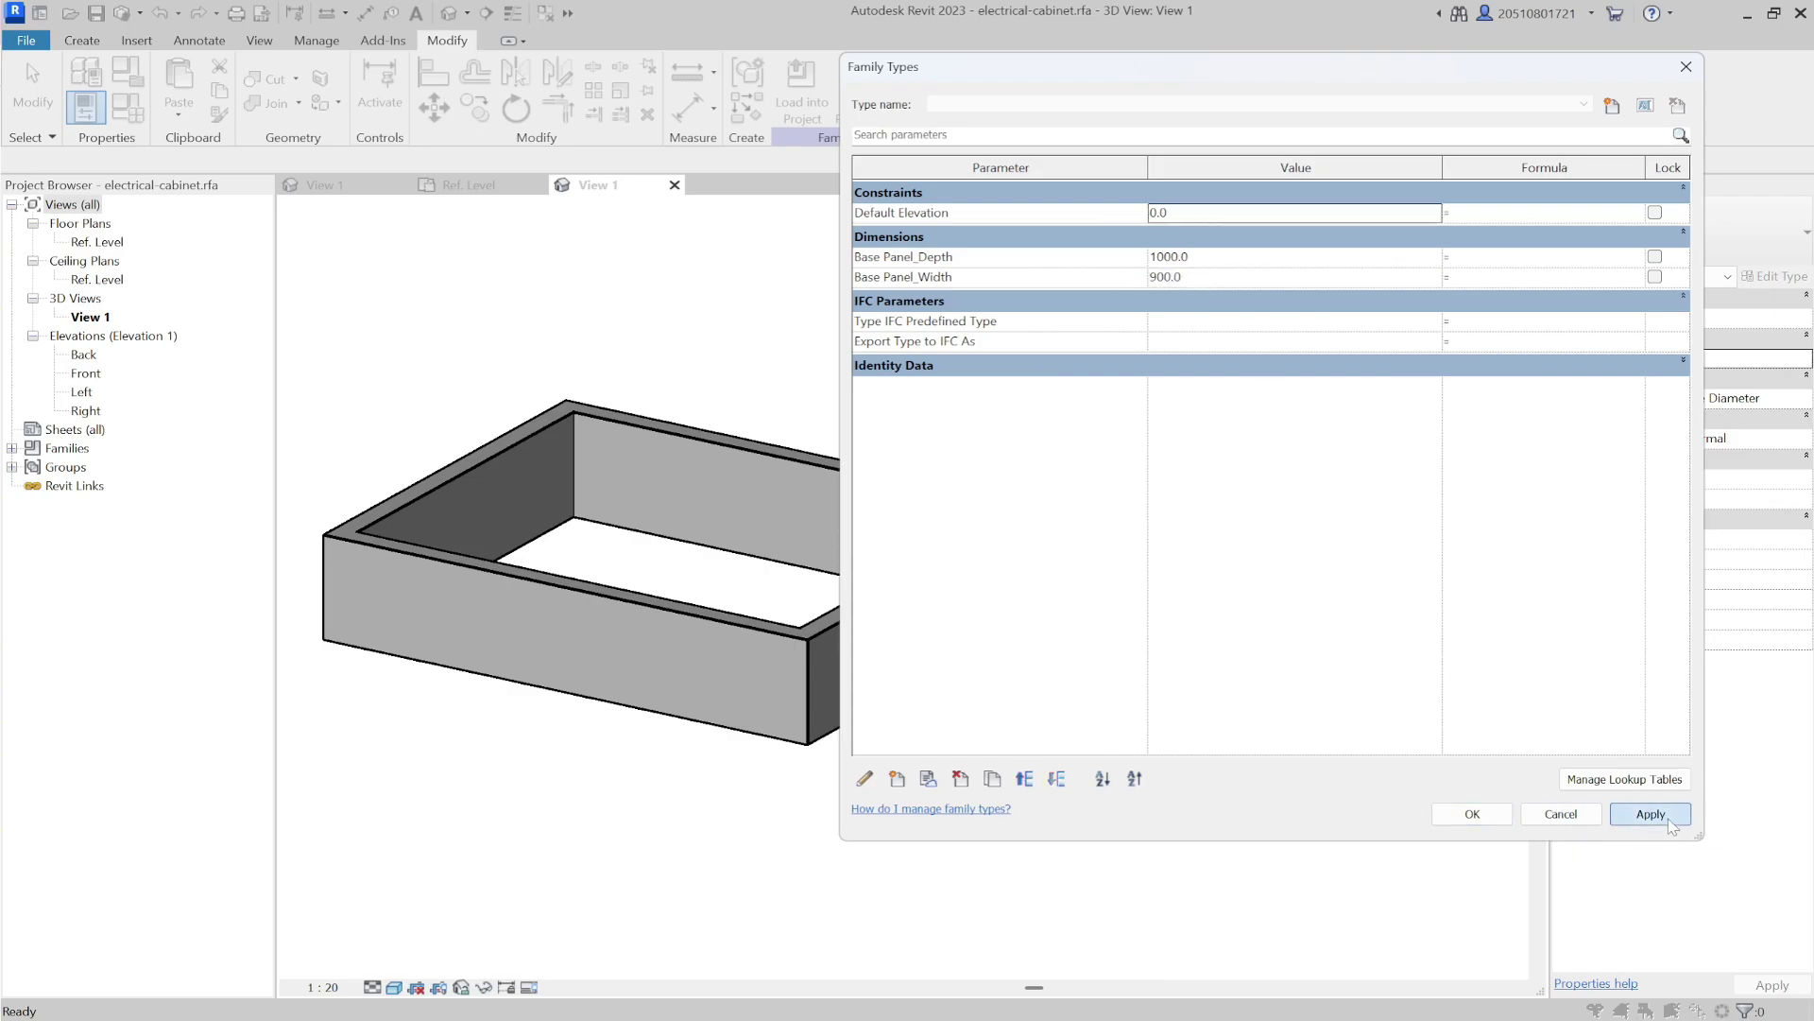
pyautogui.click(1472, 814)
pyautogui.keyDown('shift'); pyautogui.moveTo(1004, 741); pyautogui.dragTo(767, 710, button='middle'); pyautogui.keyUp('shift')
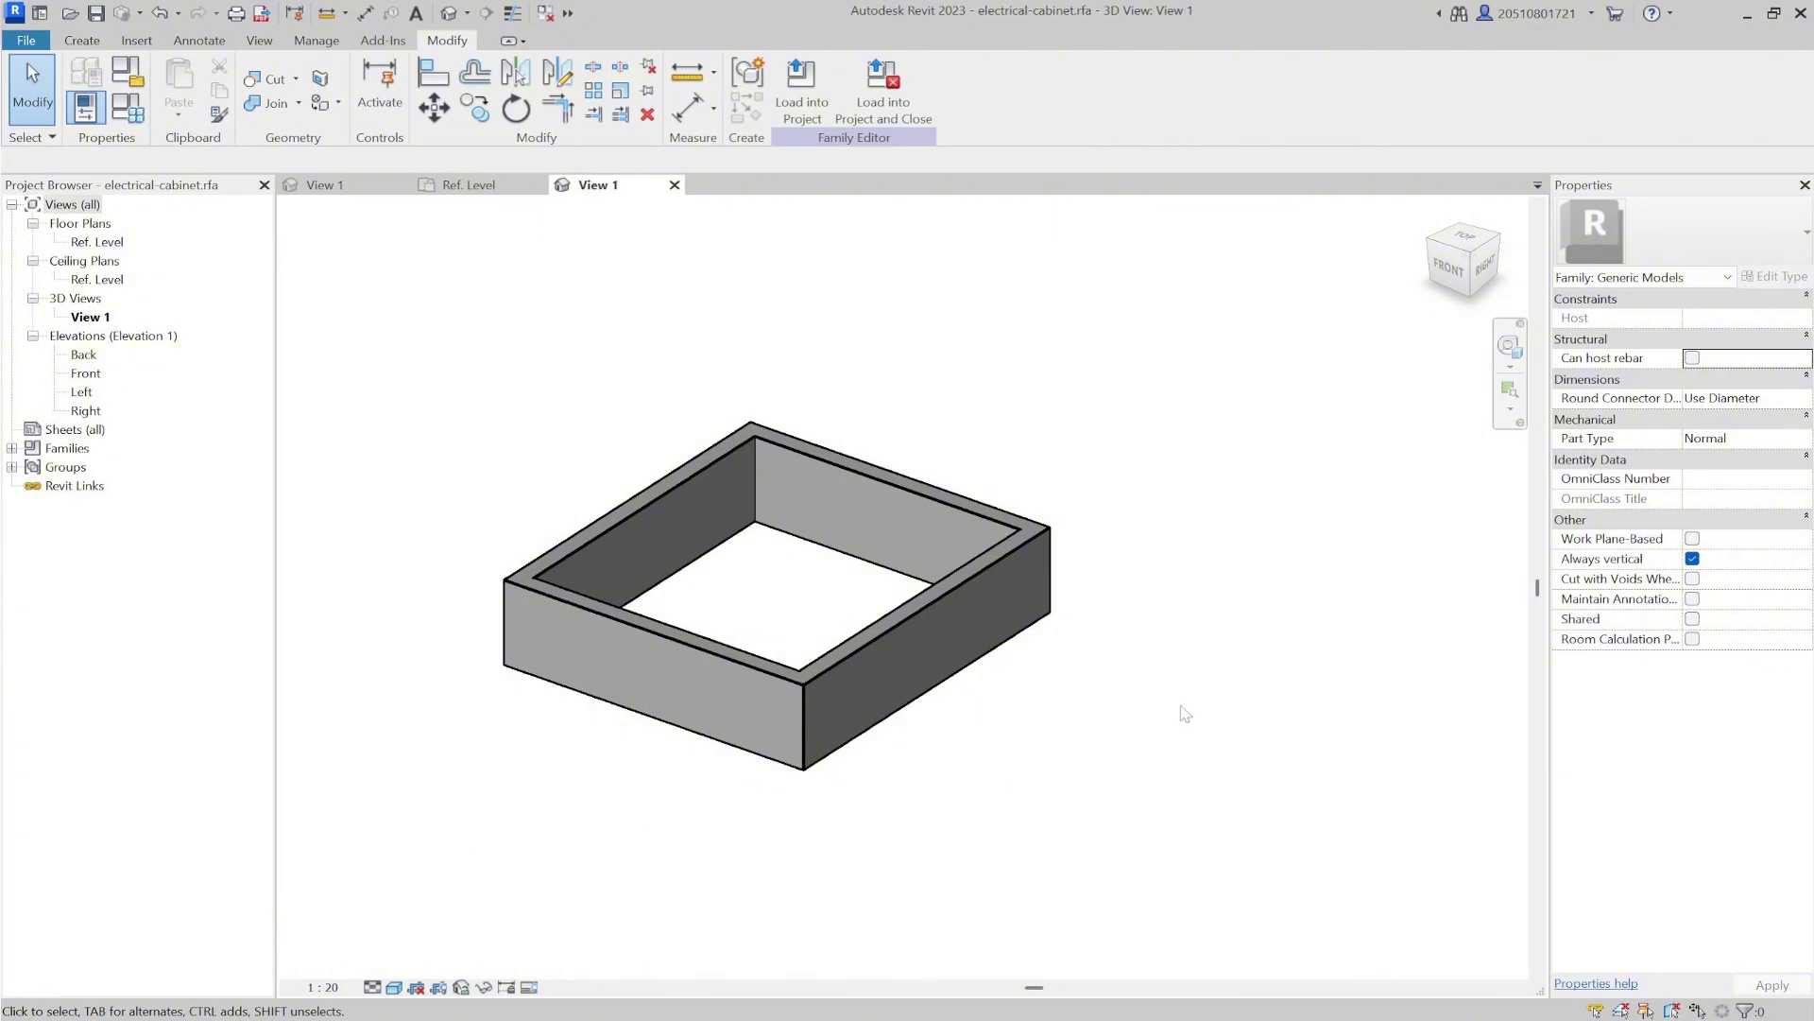
pyautogui.scroll(1, 803, 757)
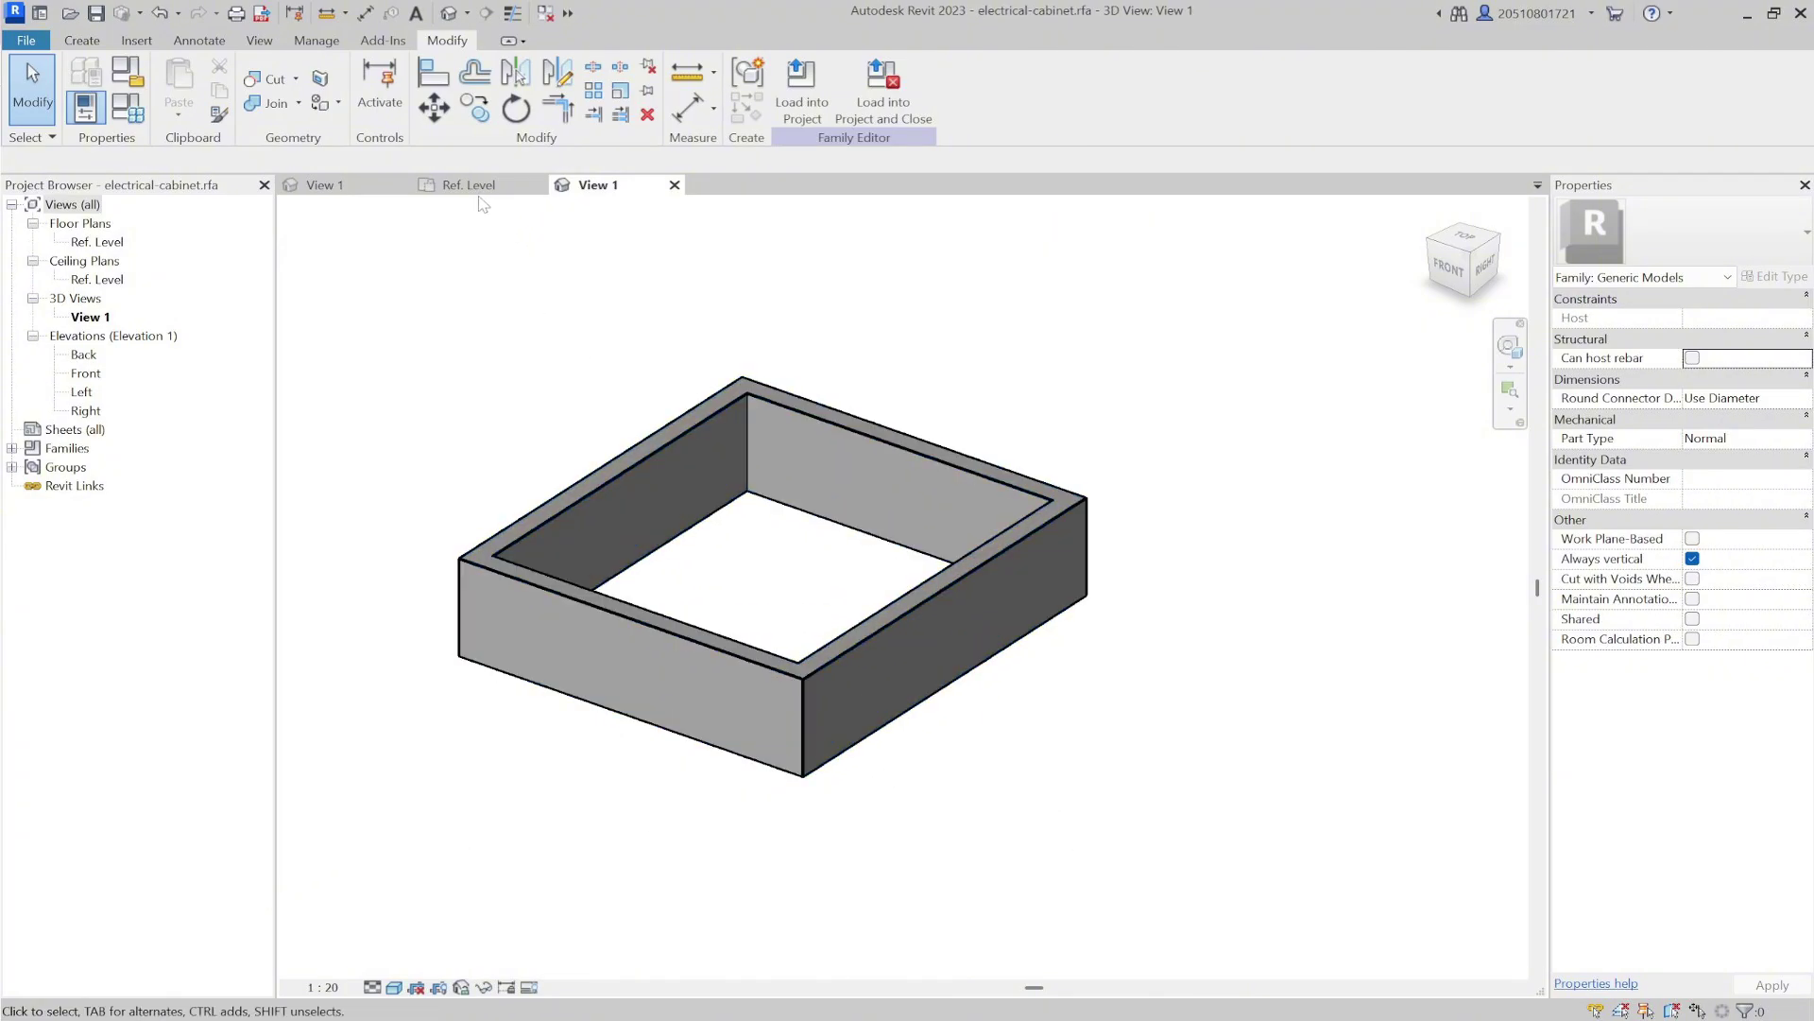
# In the Front elevation, draw a horizontal reference plane above the base, about 484 mm above Ref. Level.
pyautogui.doubleClick(87, 374)
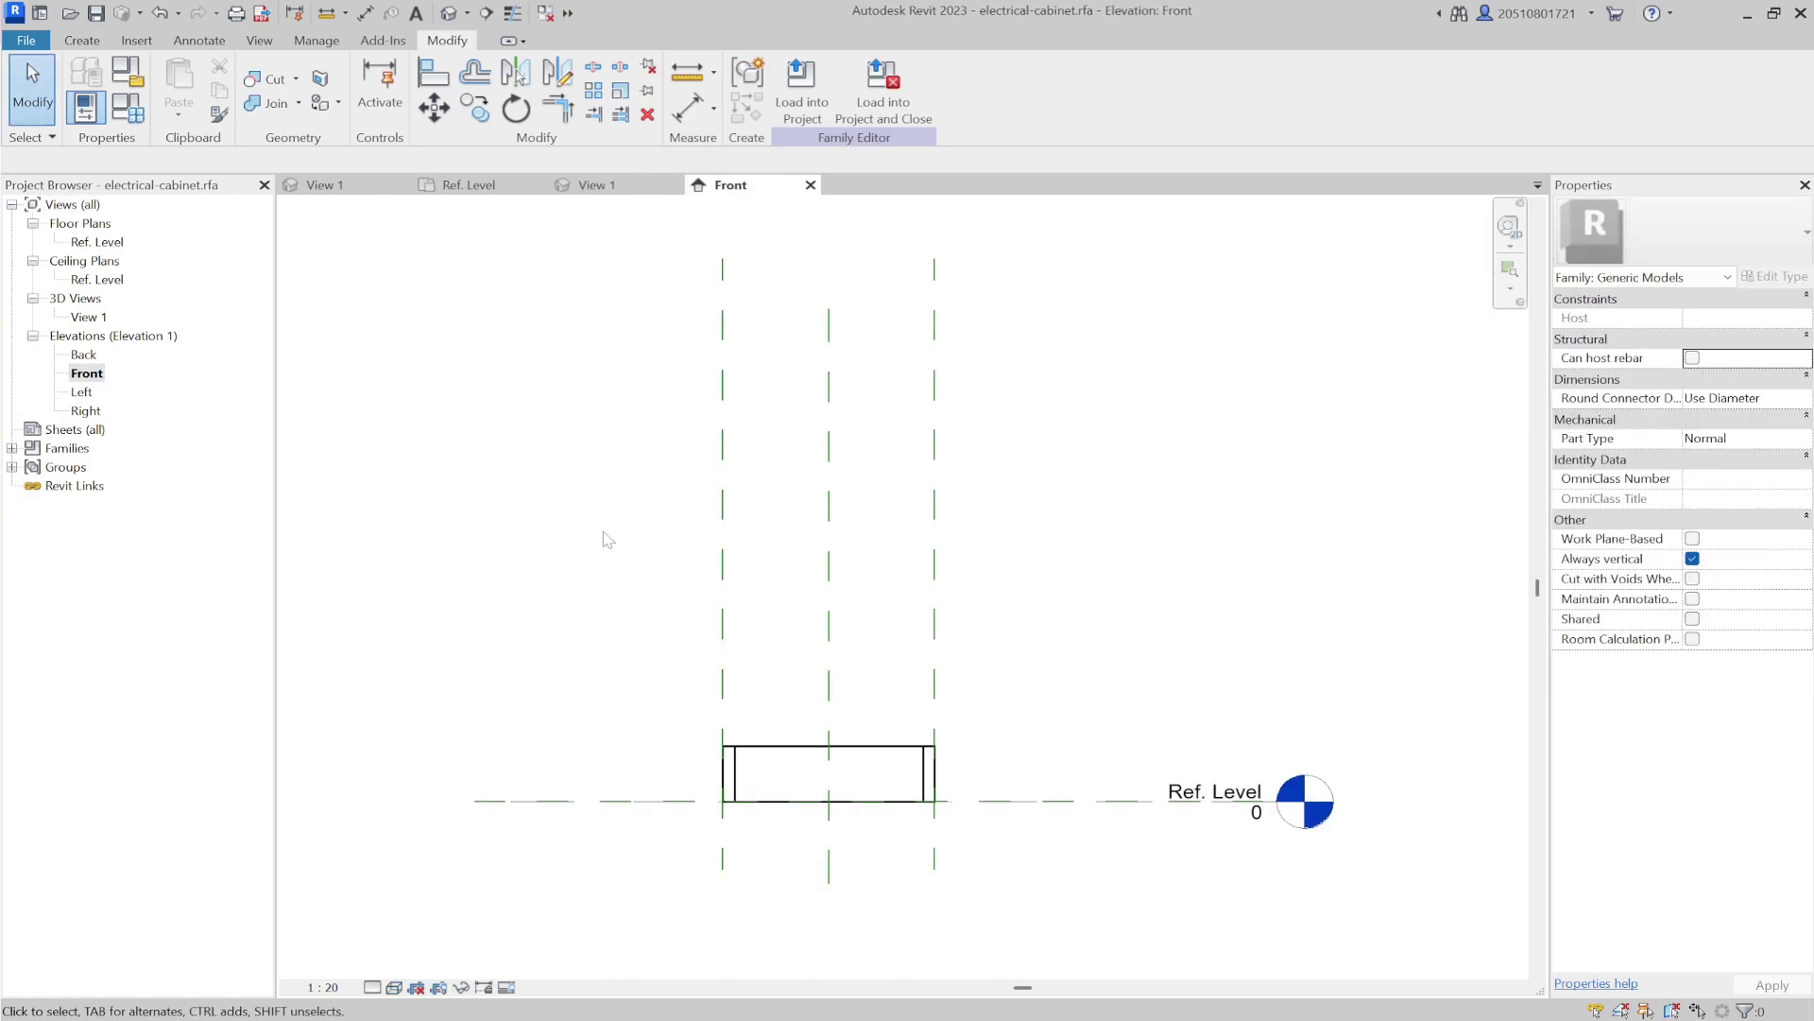
pyautogui.scroll(2, 739, 804)
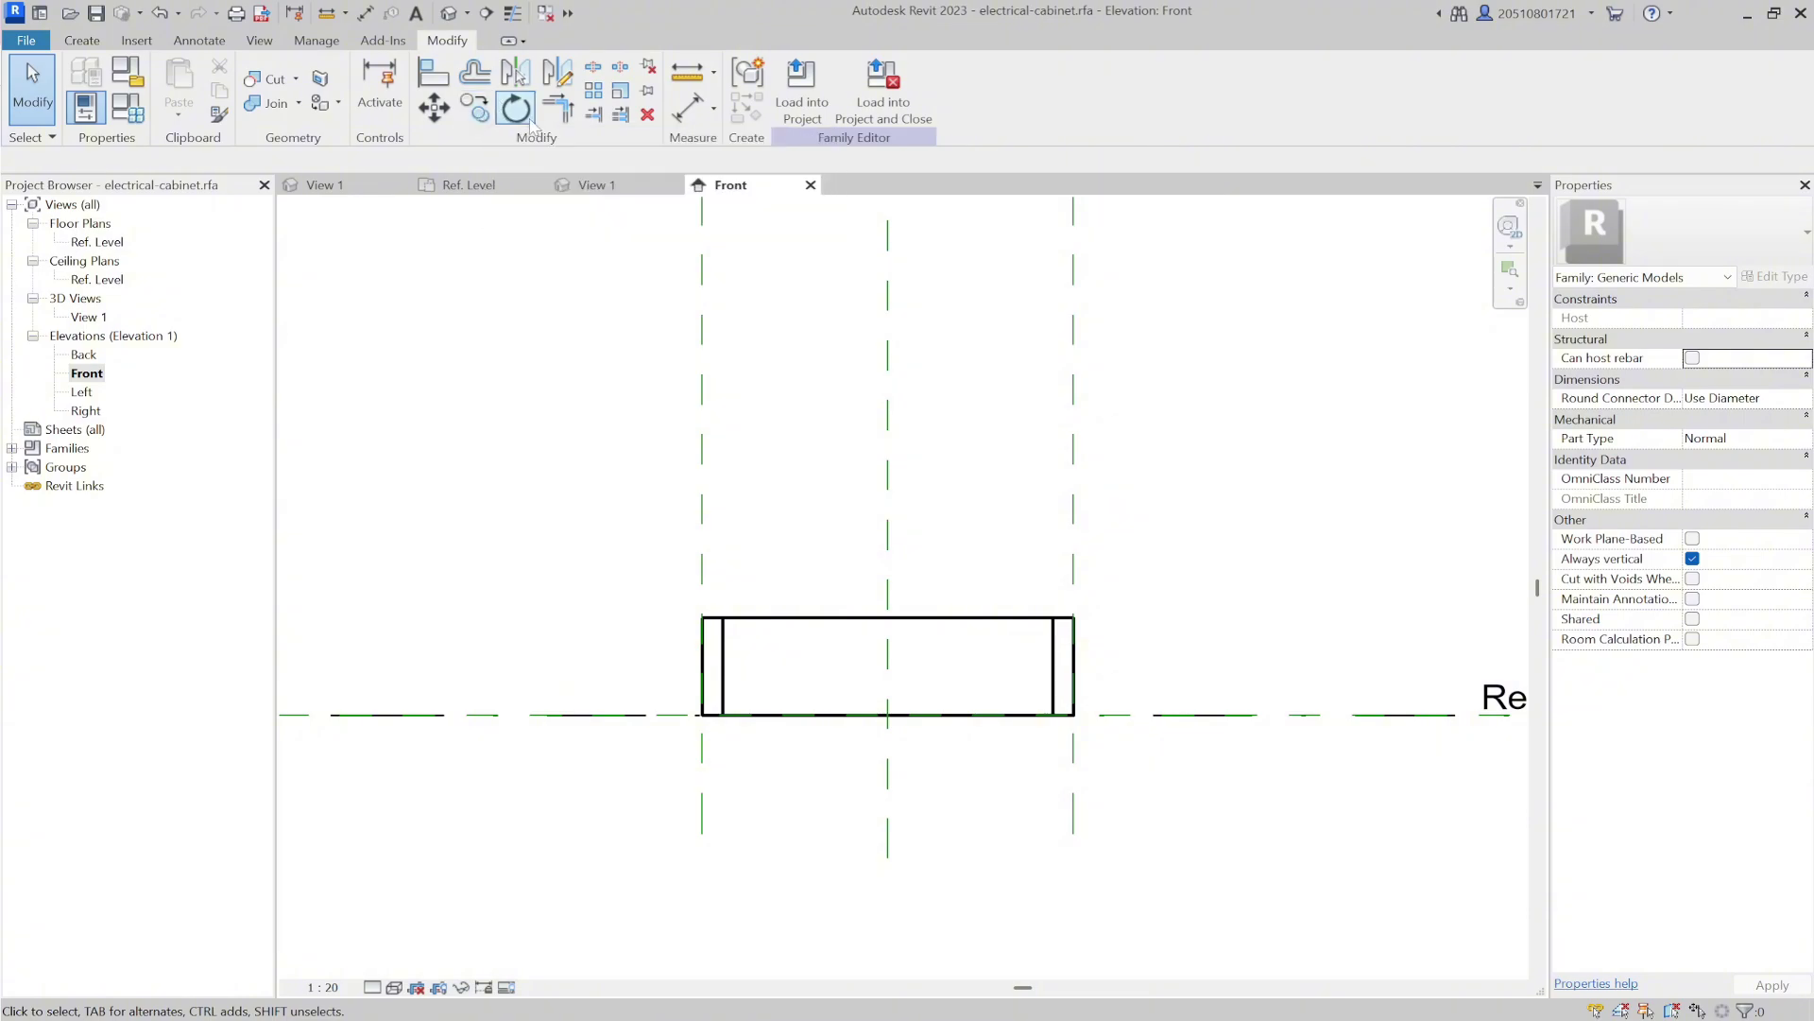
pyautogui.click(95, 41)
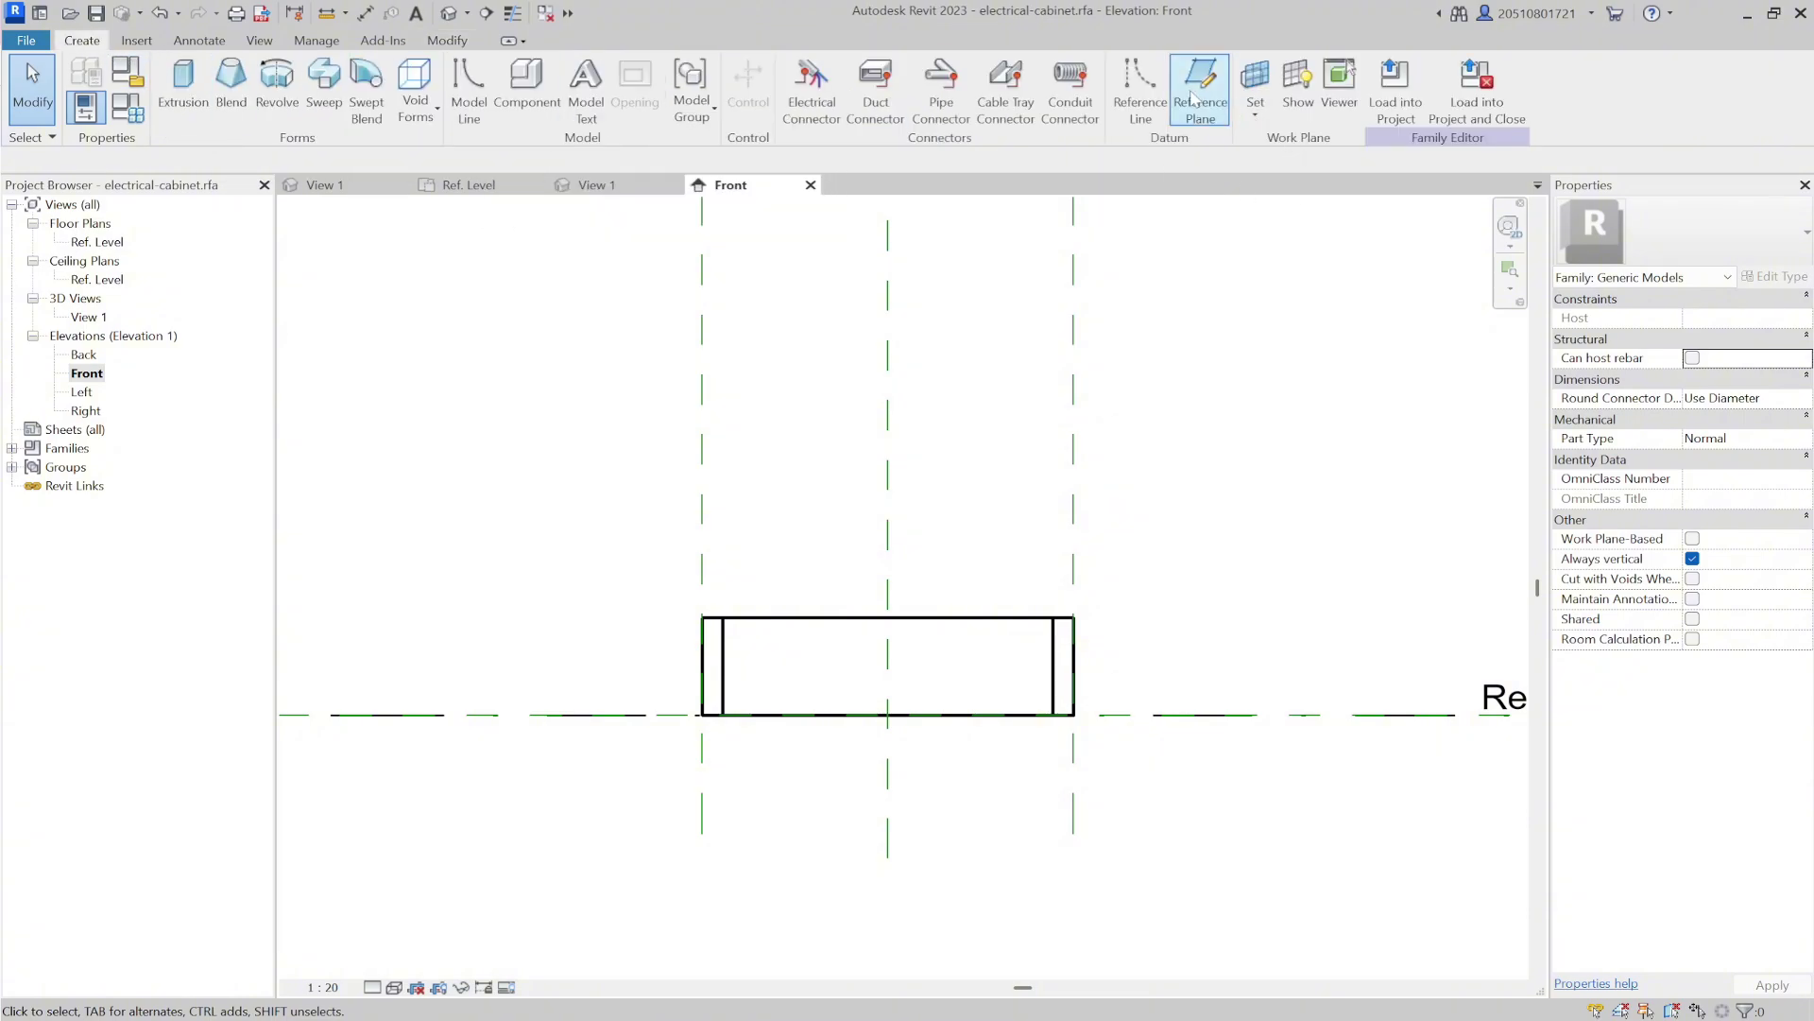
pyautogui.click(1186, 126)
pyautogui.scroll(-3, 1191, 494)
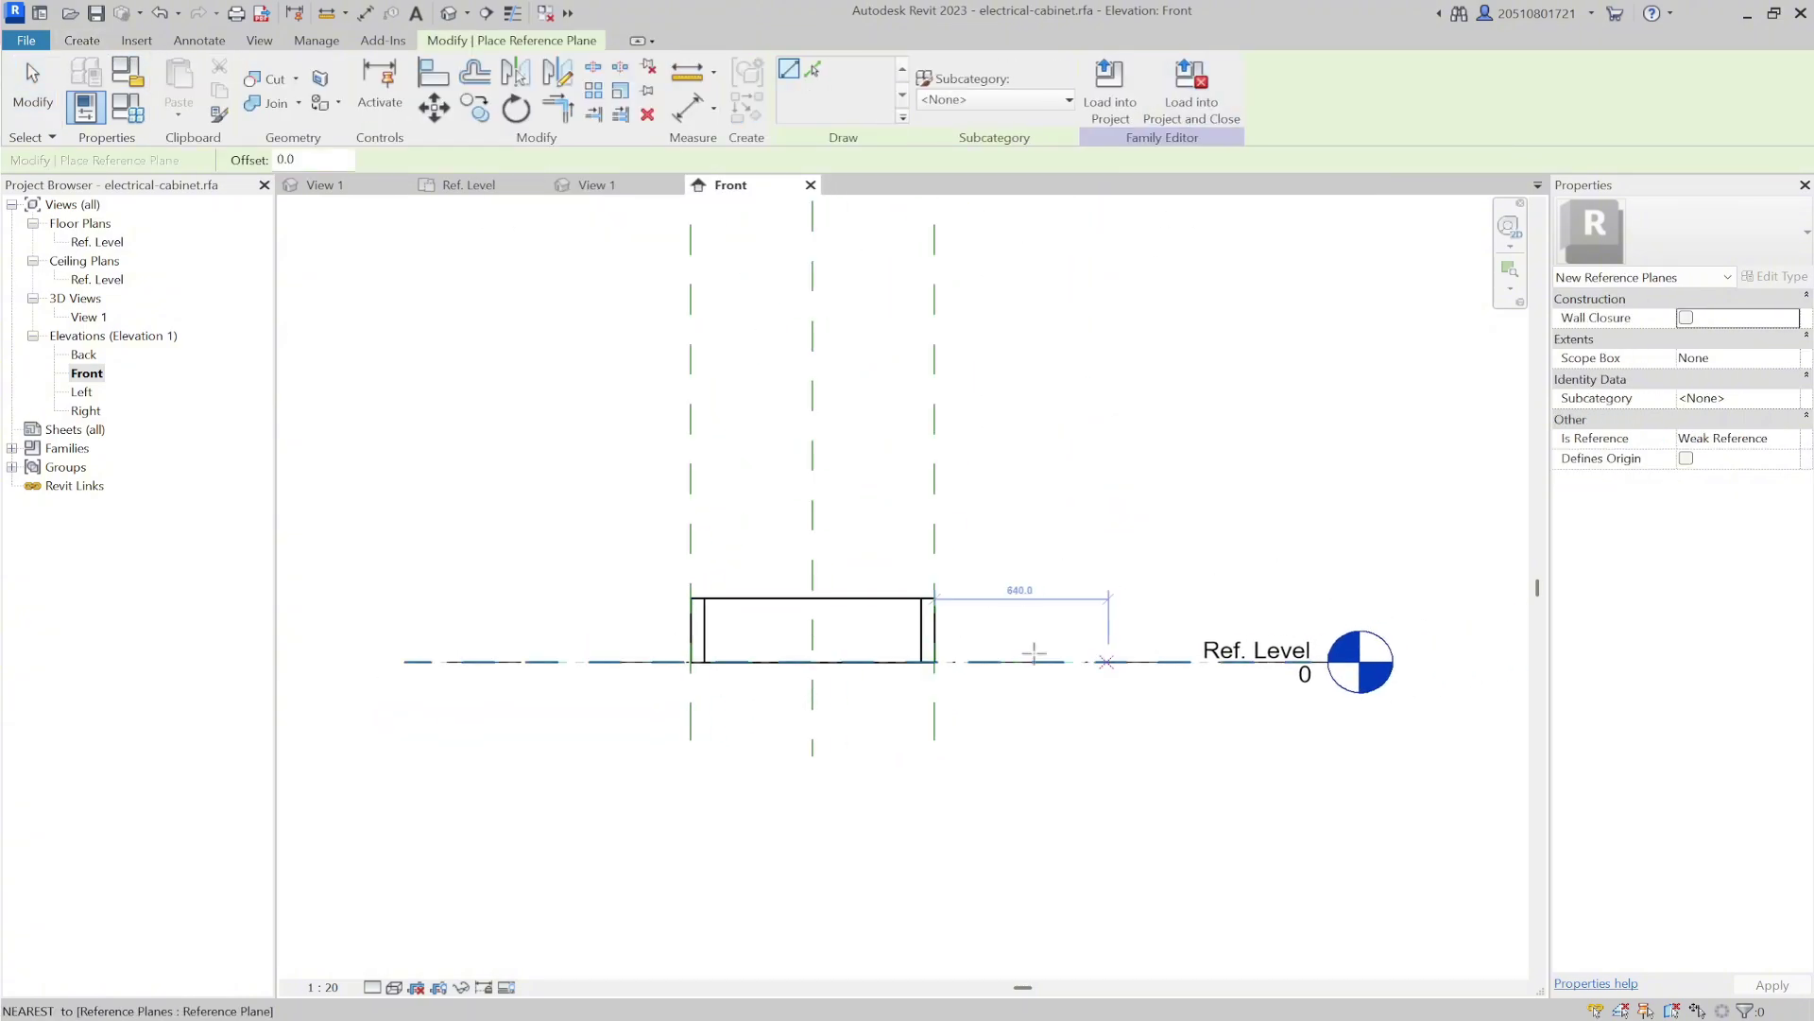
pyautogui.click(408, 537)
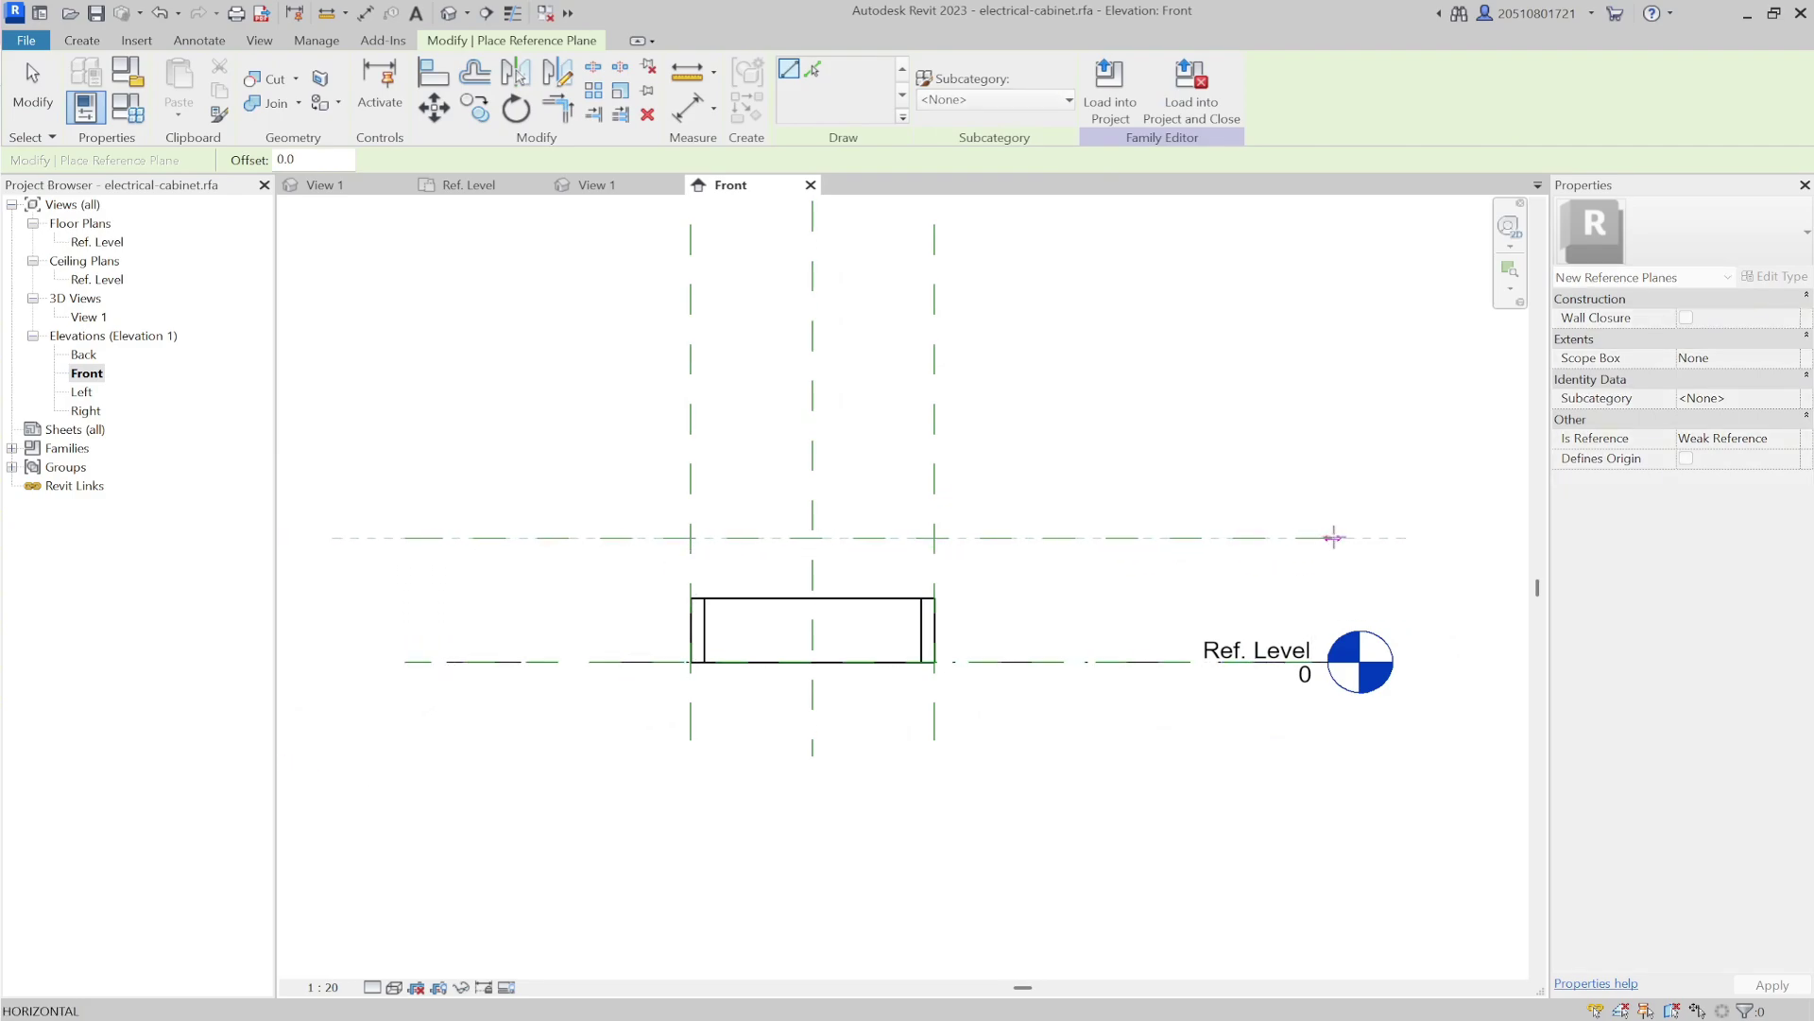
pyautogui.click(1312, 537)
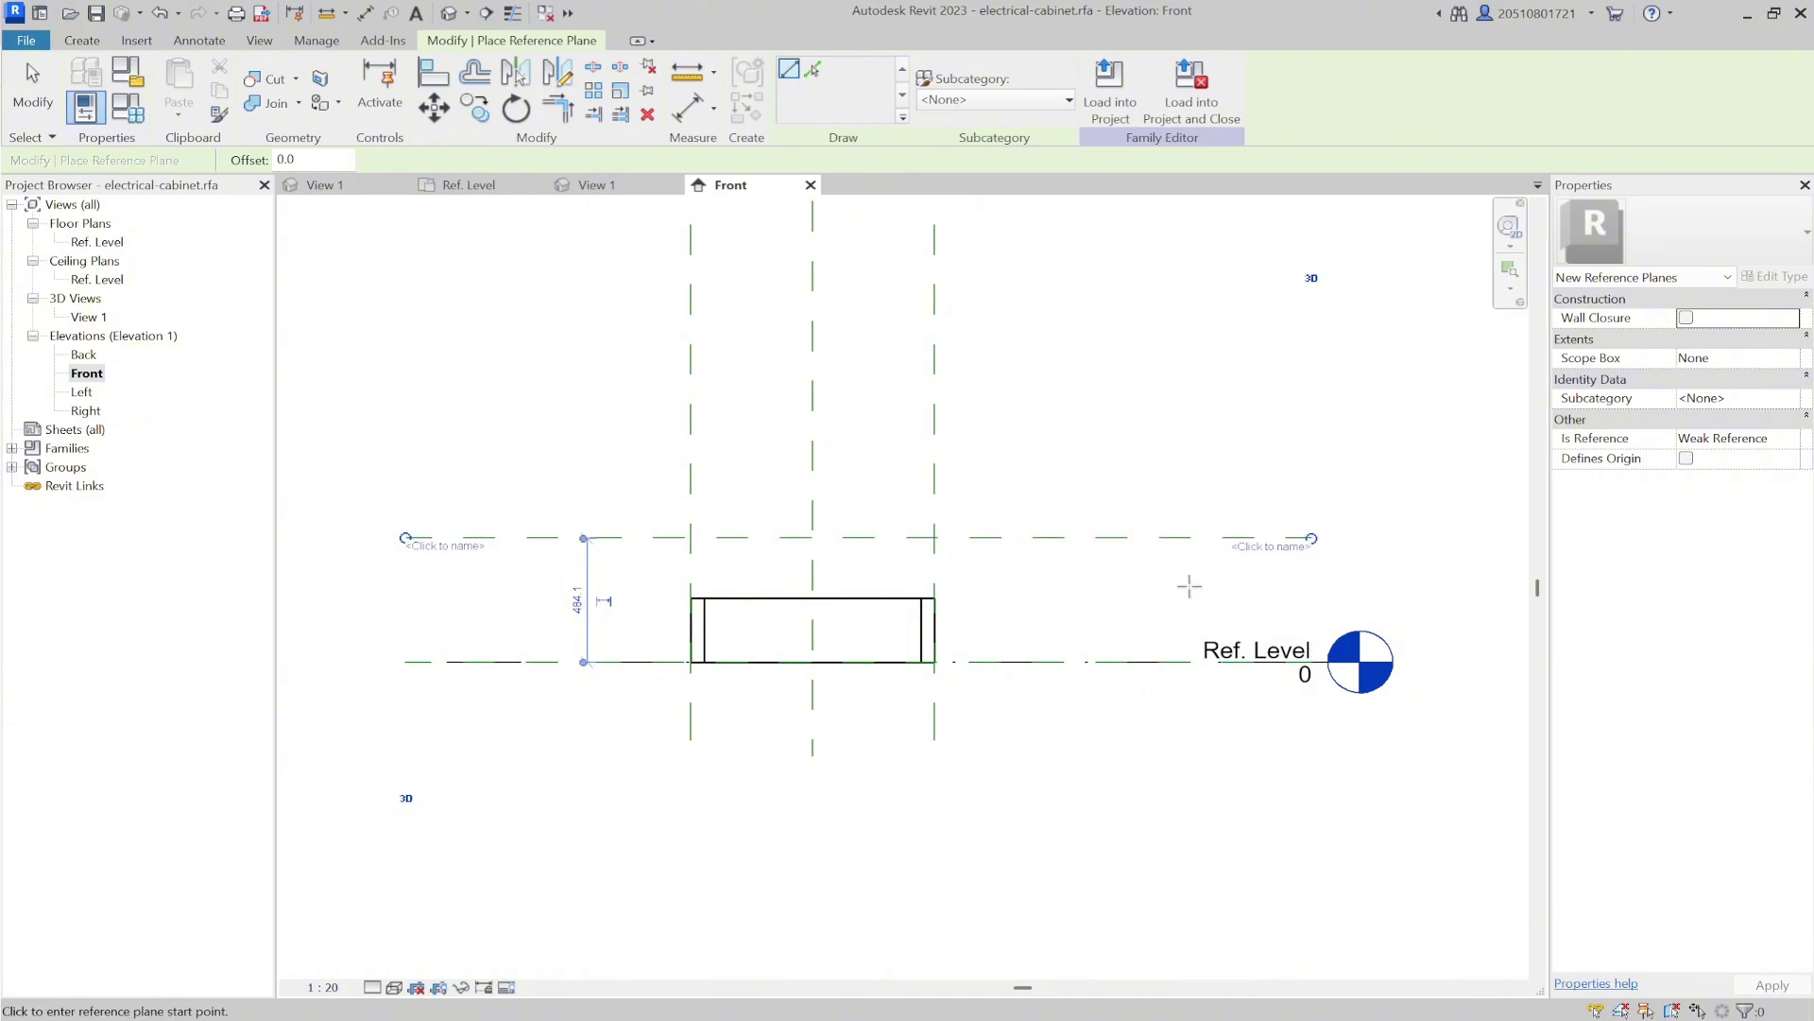
pyautogui.press('Escape')
pyautogui.press('Escape')
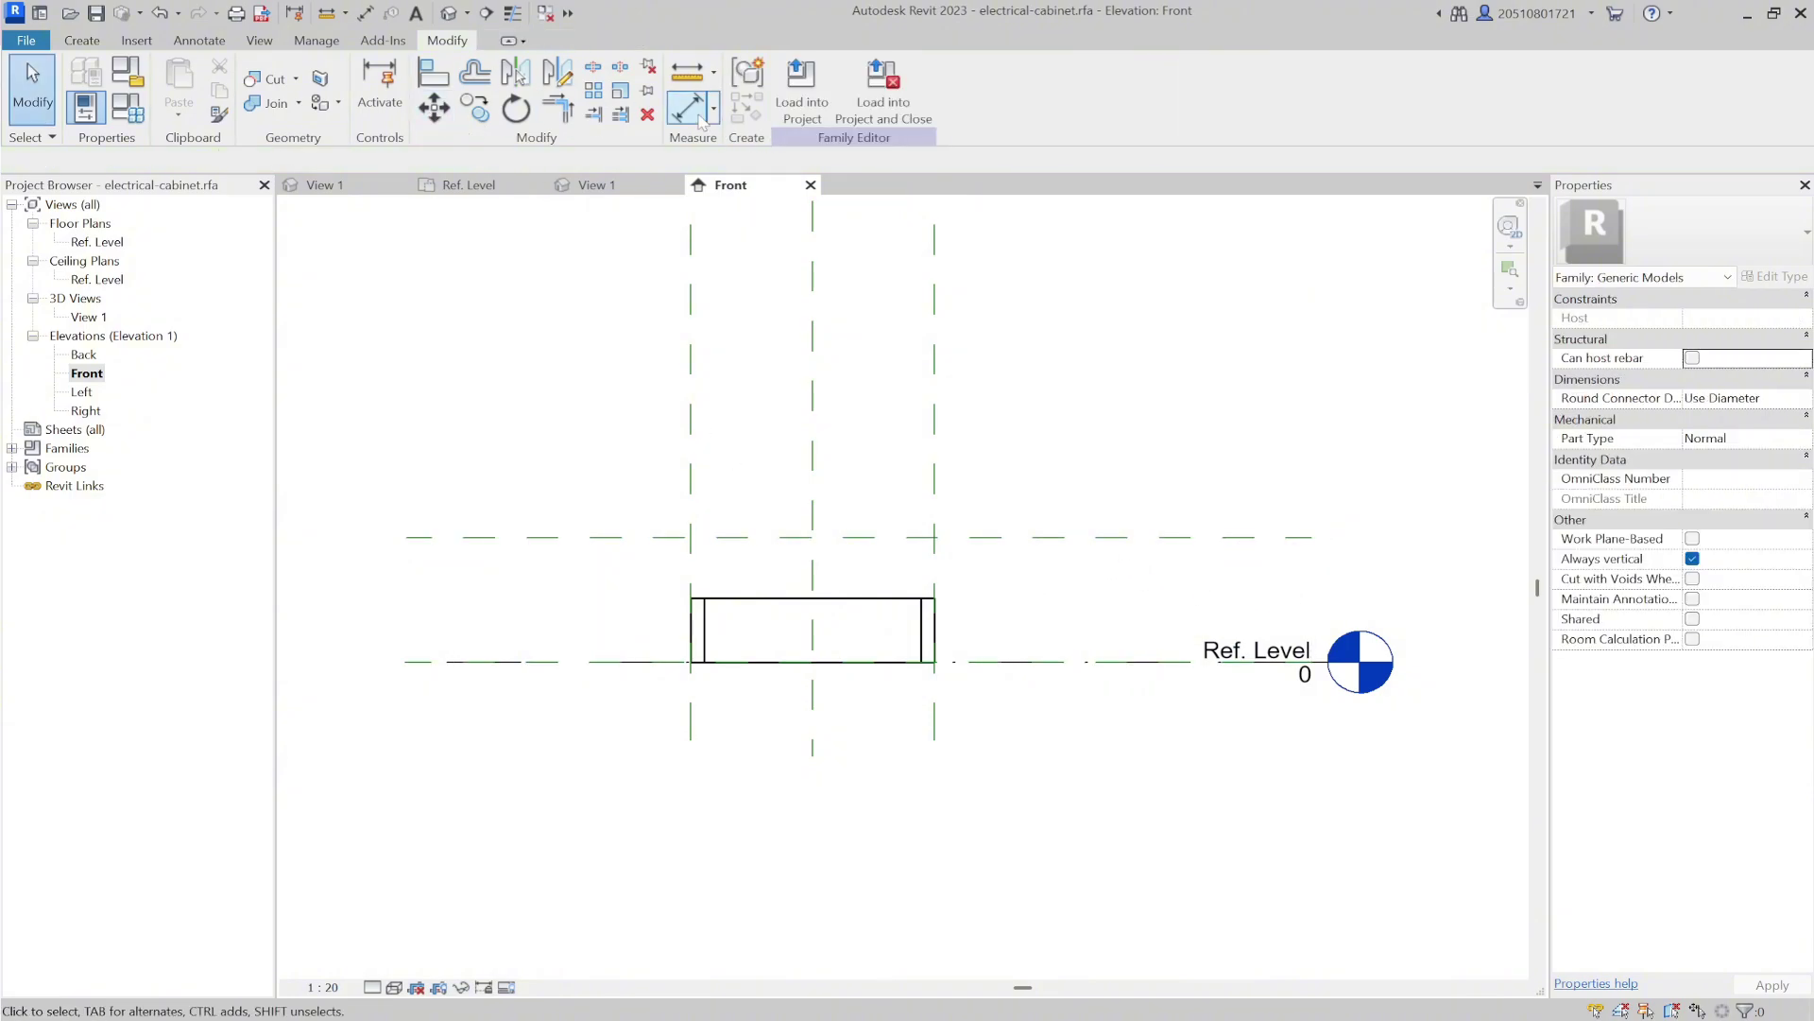
# Add an aligned dimension between the new horizontal reference plane and Ref. Level, beside the base.
pyautogui.click(697, 115)
pyautogui.click(1082, 538)
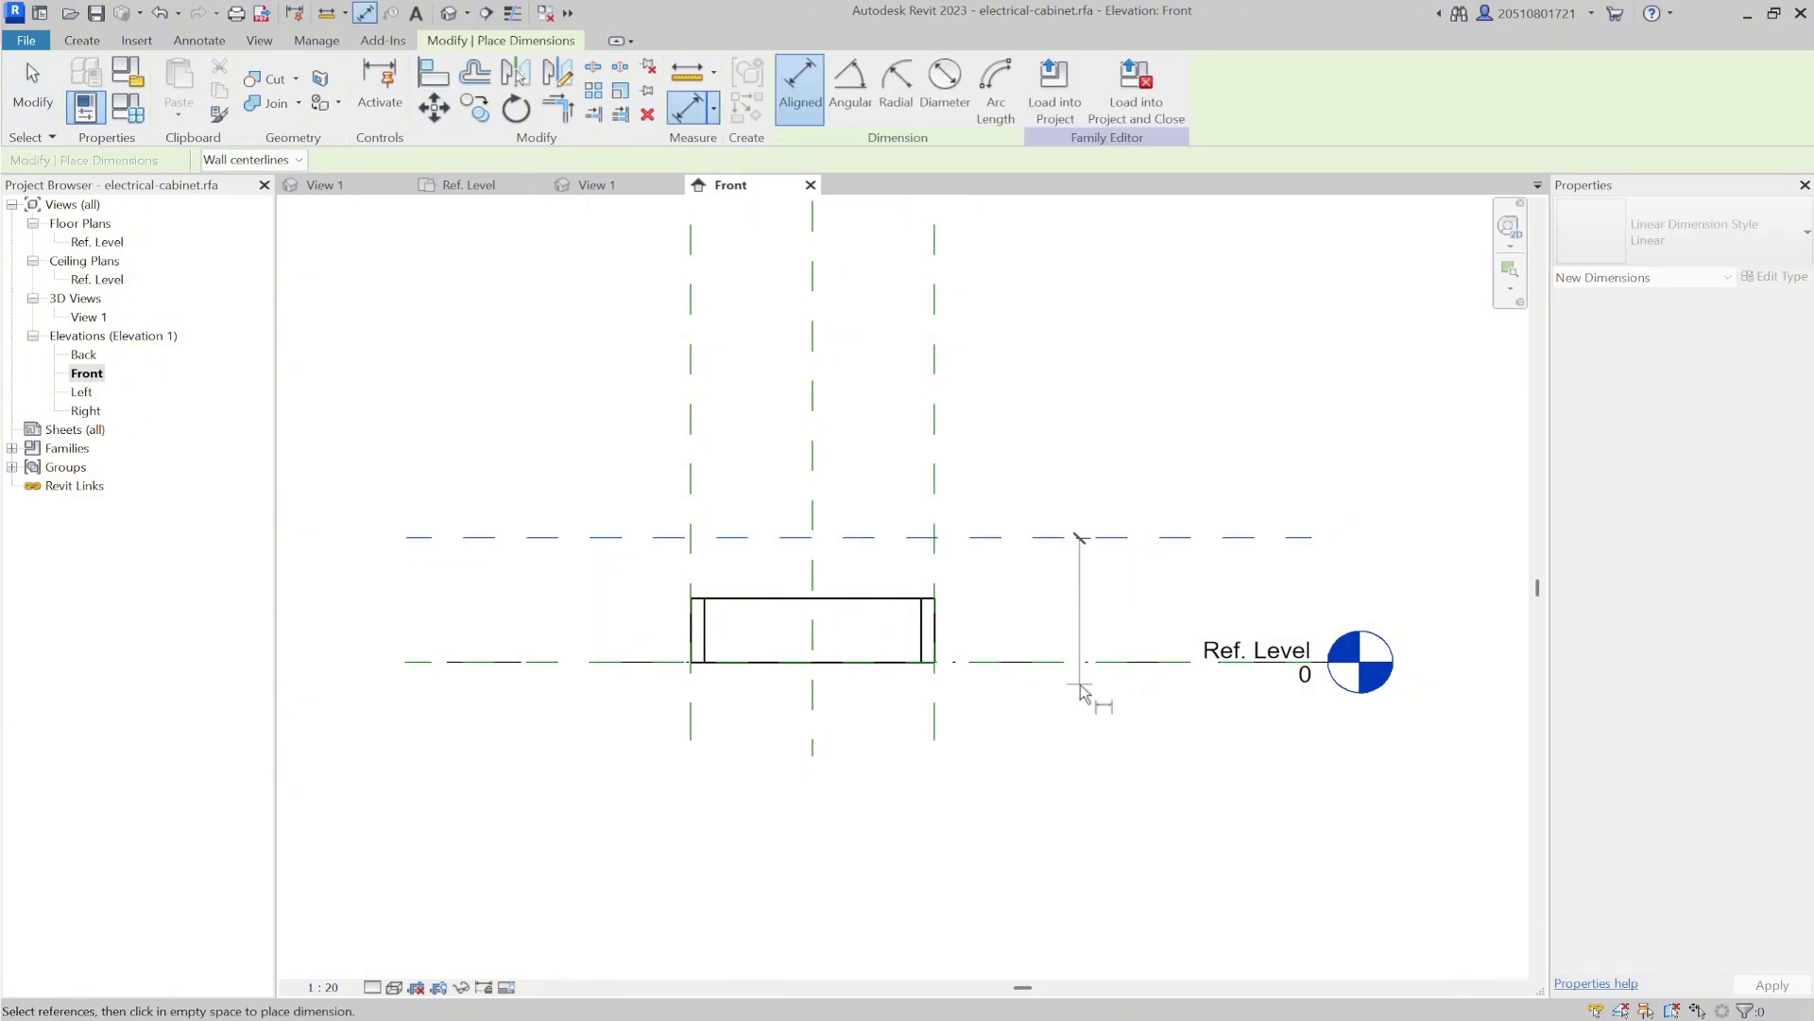
pyautogui.click(1086, 662)
pyautogui.click(1085, 697)
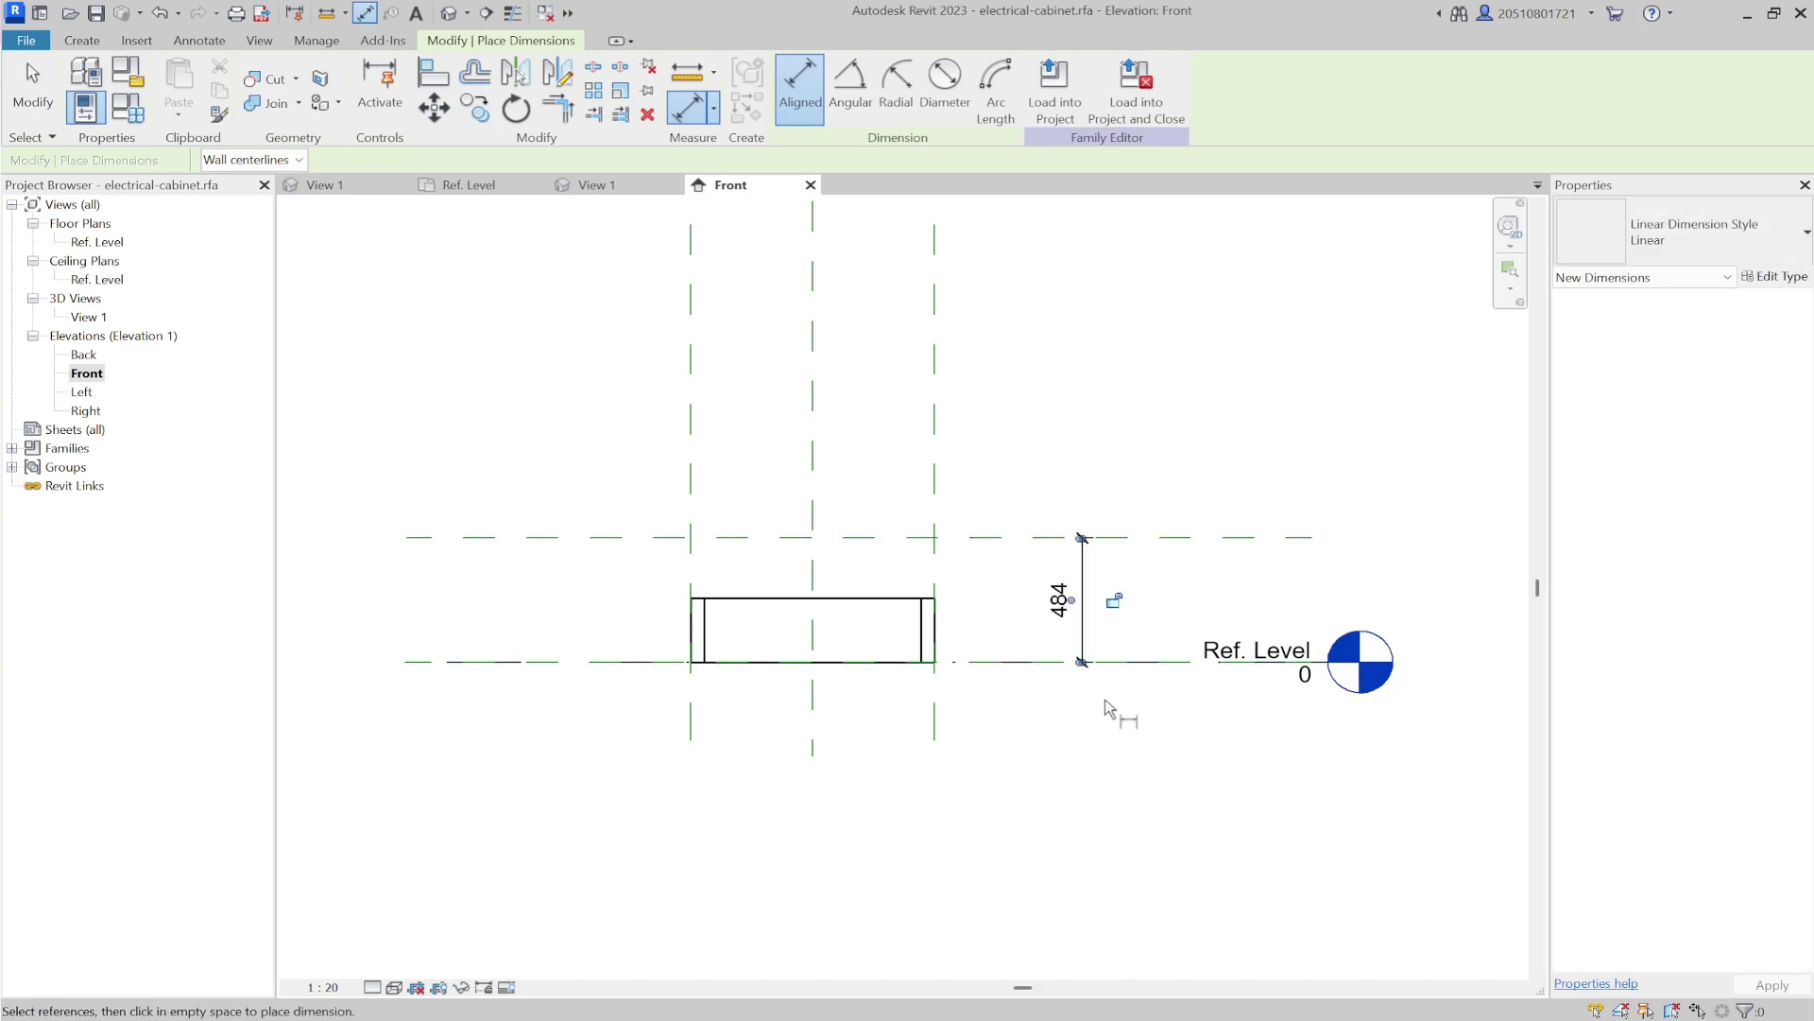
pyautogui.scroll(1, 1106, 653)
pyautogui.press('Escape')
pyautogui.press('Escape')
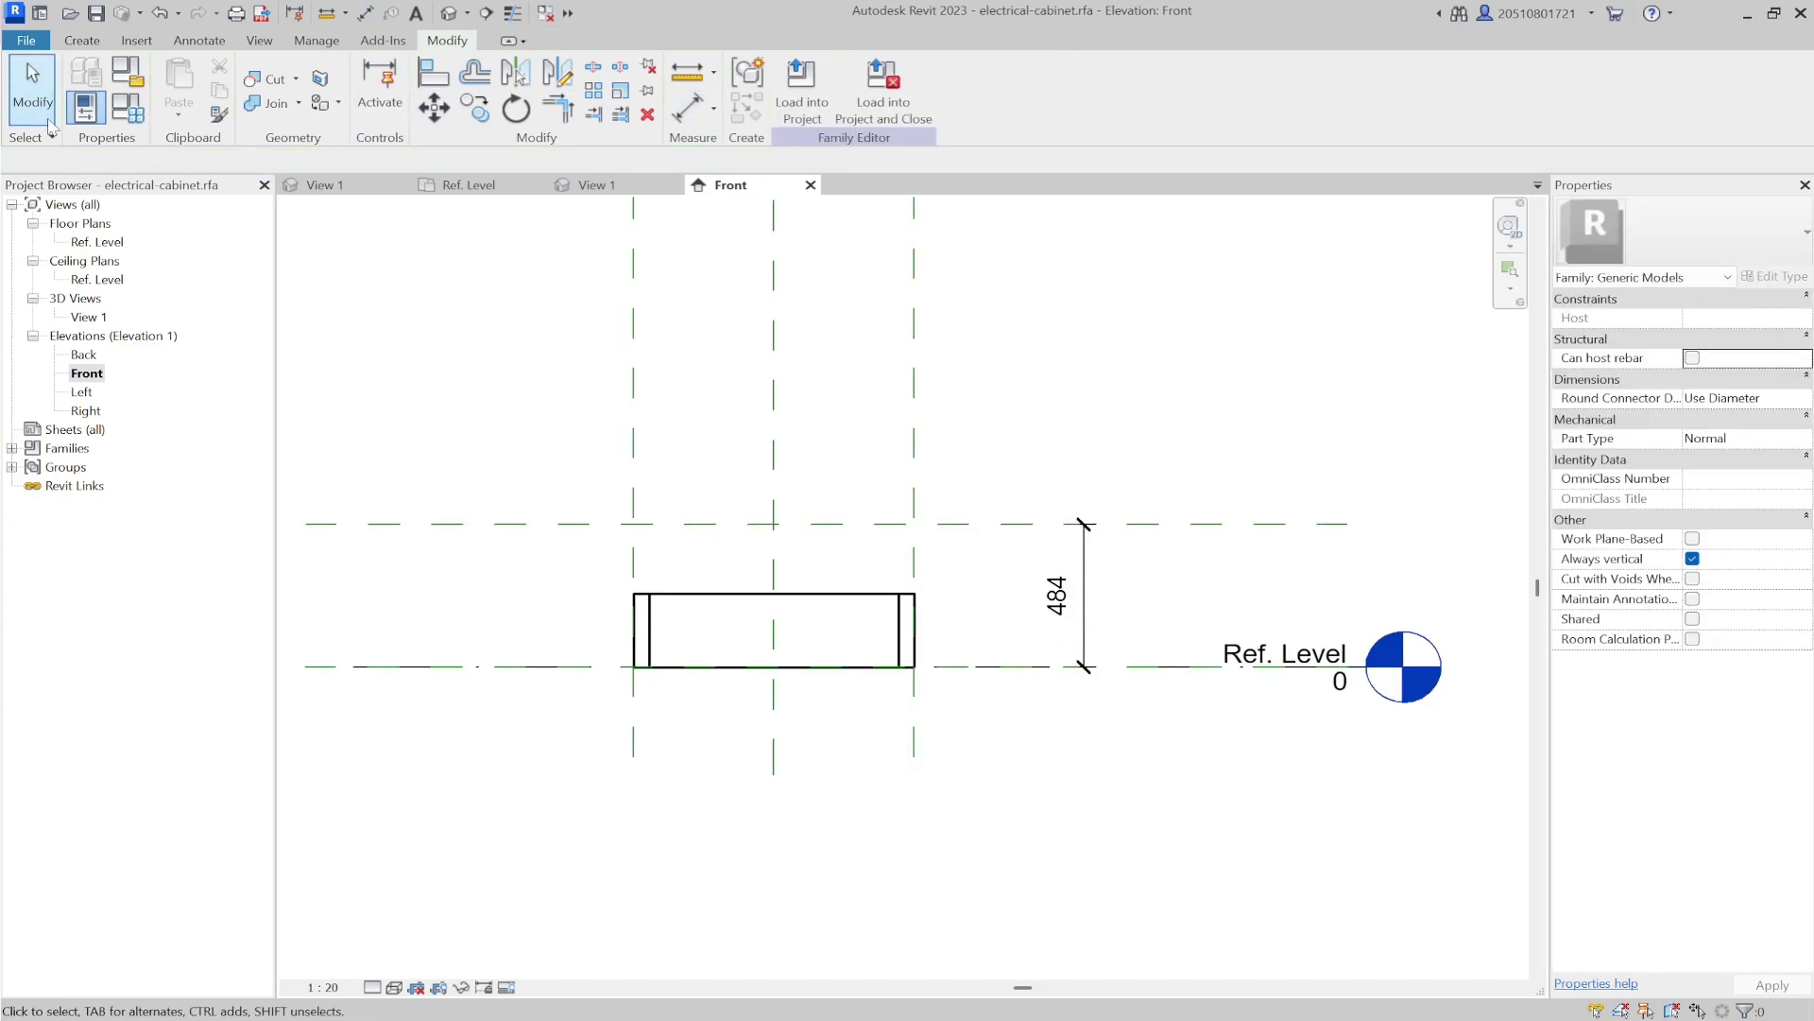
# Create the family length parameter Base Panel_Height with the tooltip "Parameter controls the height of the electrical cabinet bottom".
pyautogui.click(128, 107)
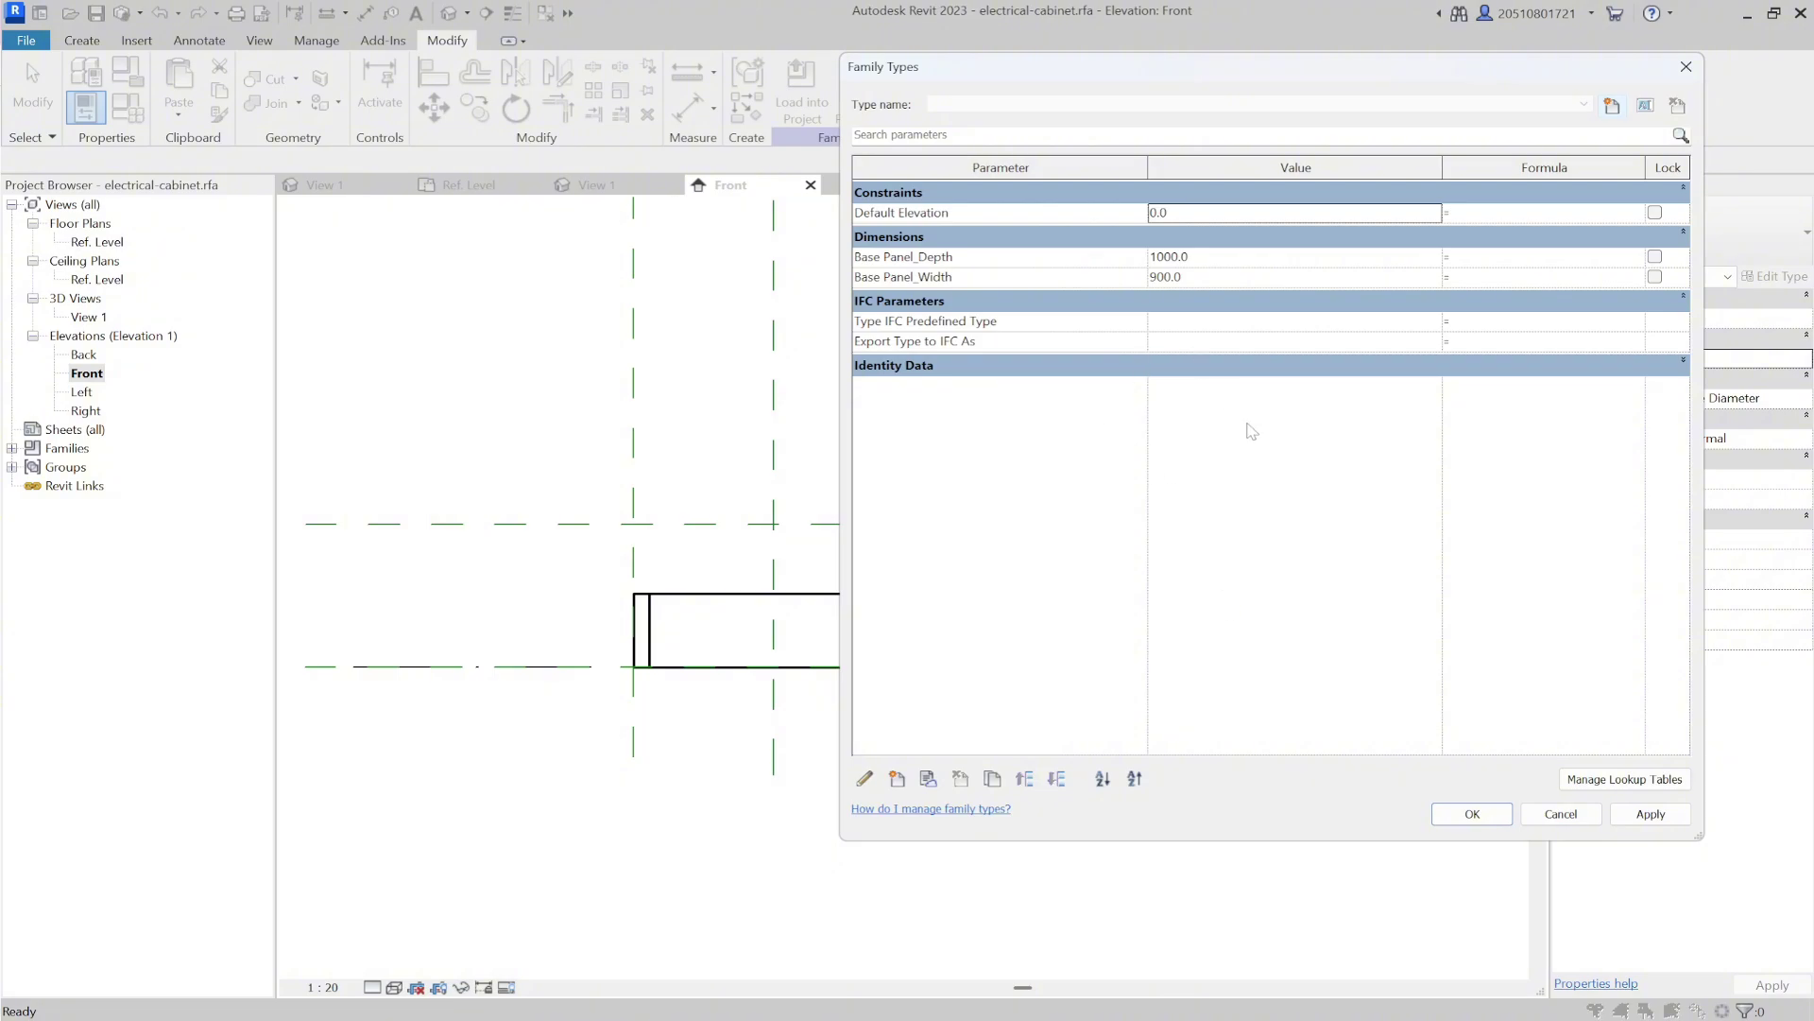
pyautogui.click(897, 778)
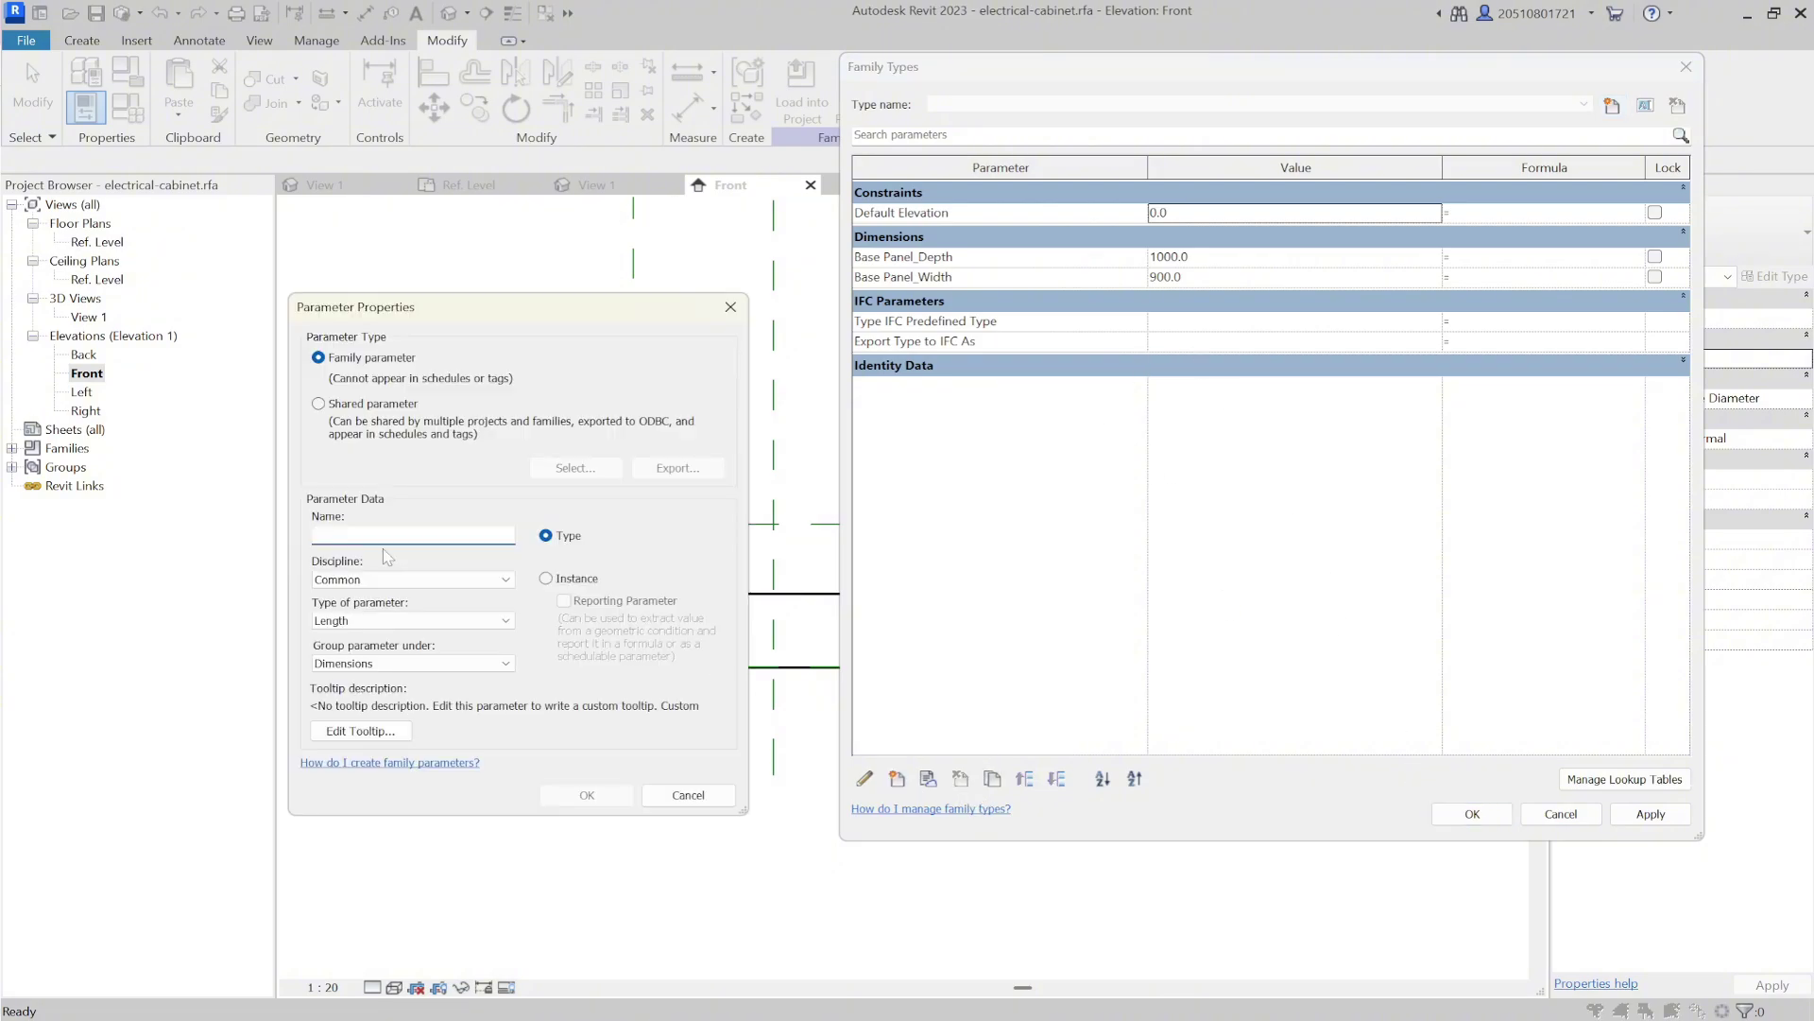
pyautogui.write('Base Panel_Height')
pyautogui.click(362, 730)
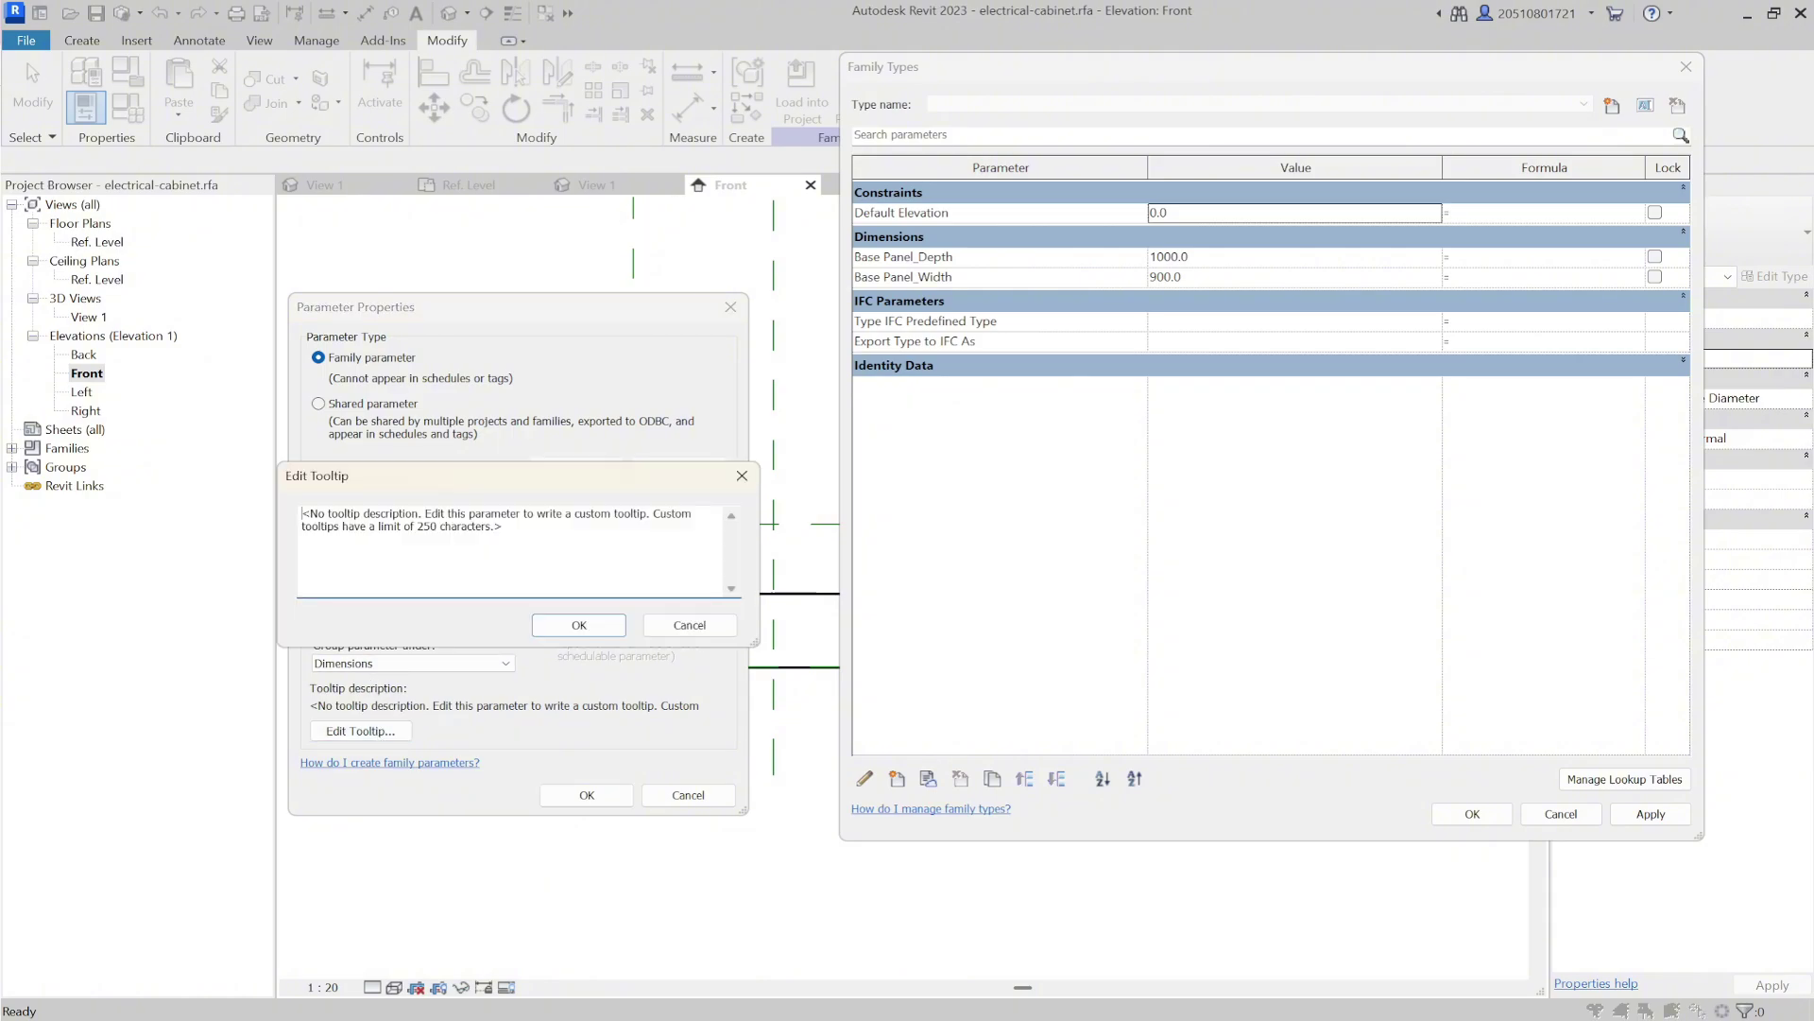
pyautogui.hotkey('ctrl', 'a')
pyautogui.write('Parameter controls the width of the electrical cabinet bottom')
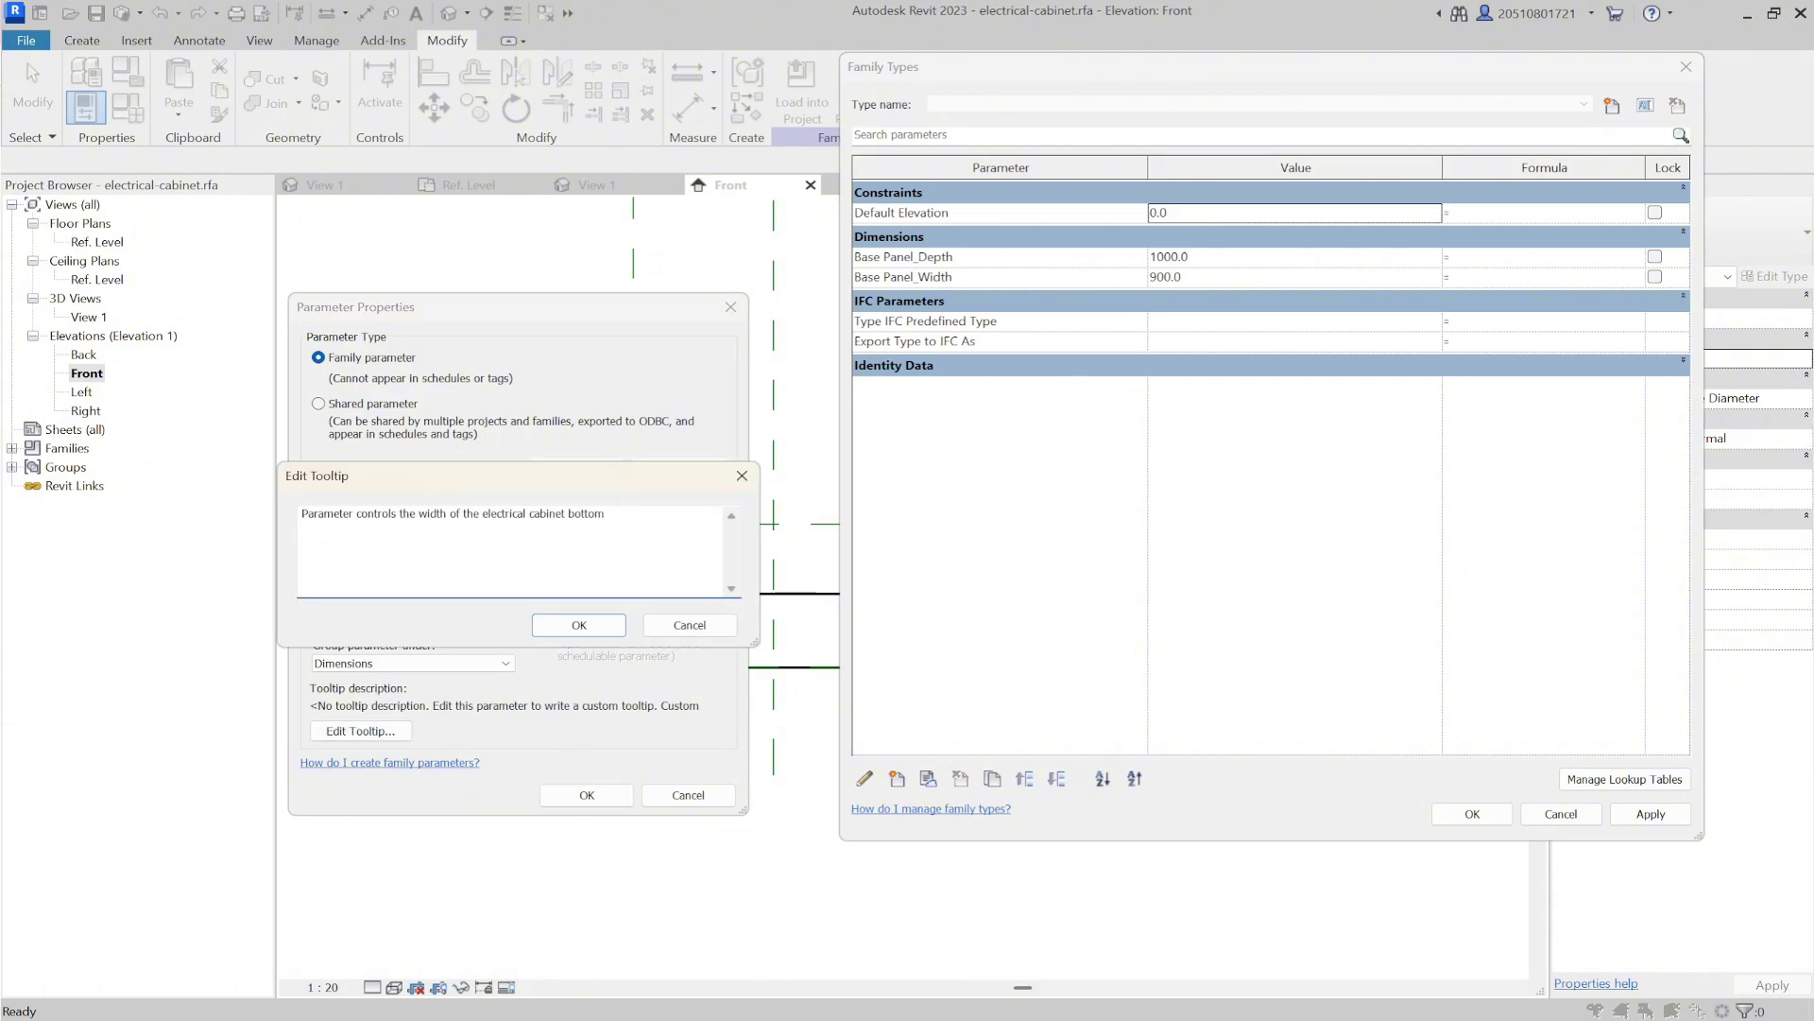
pyautogui.doubleClick(444, 513)
pyautogui.write('height')
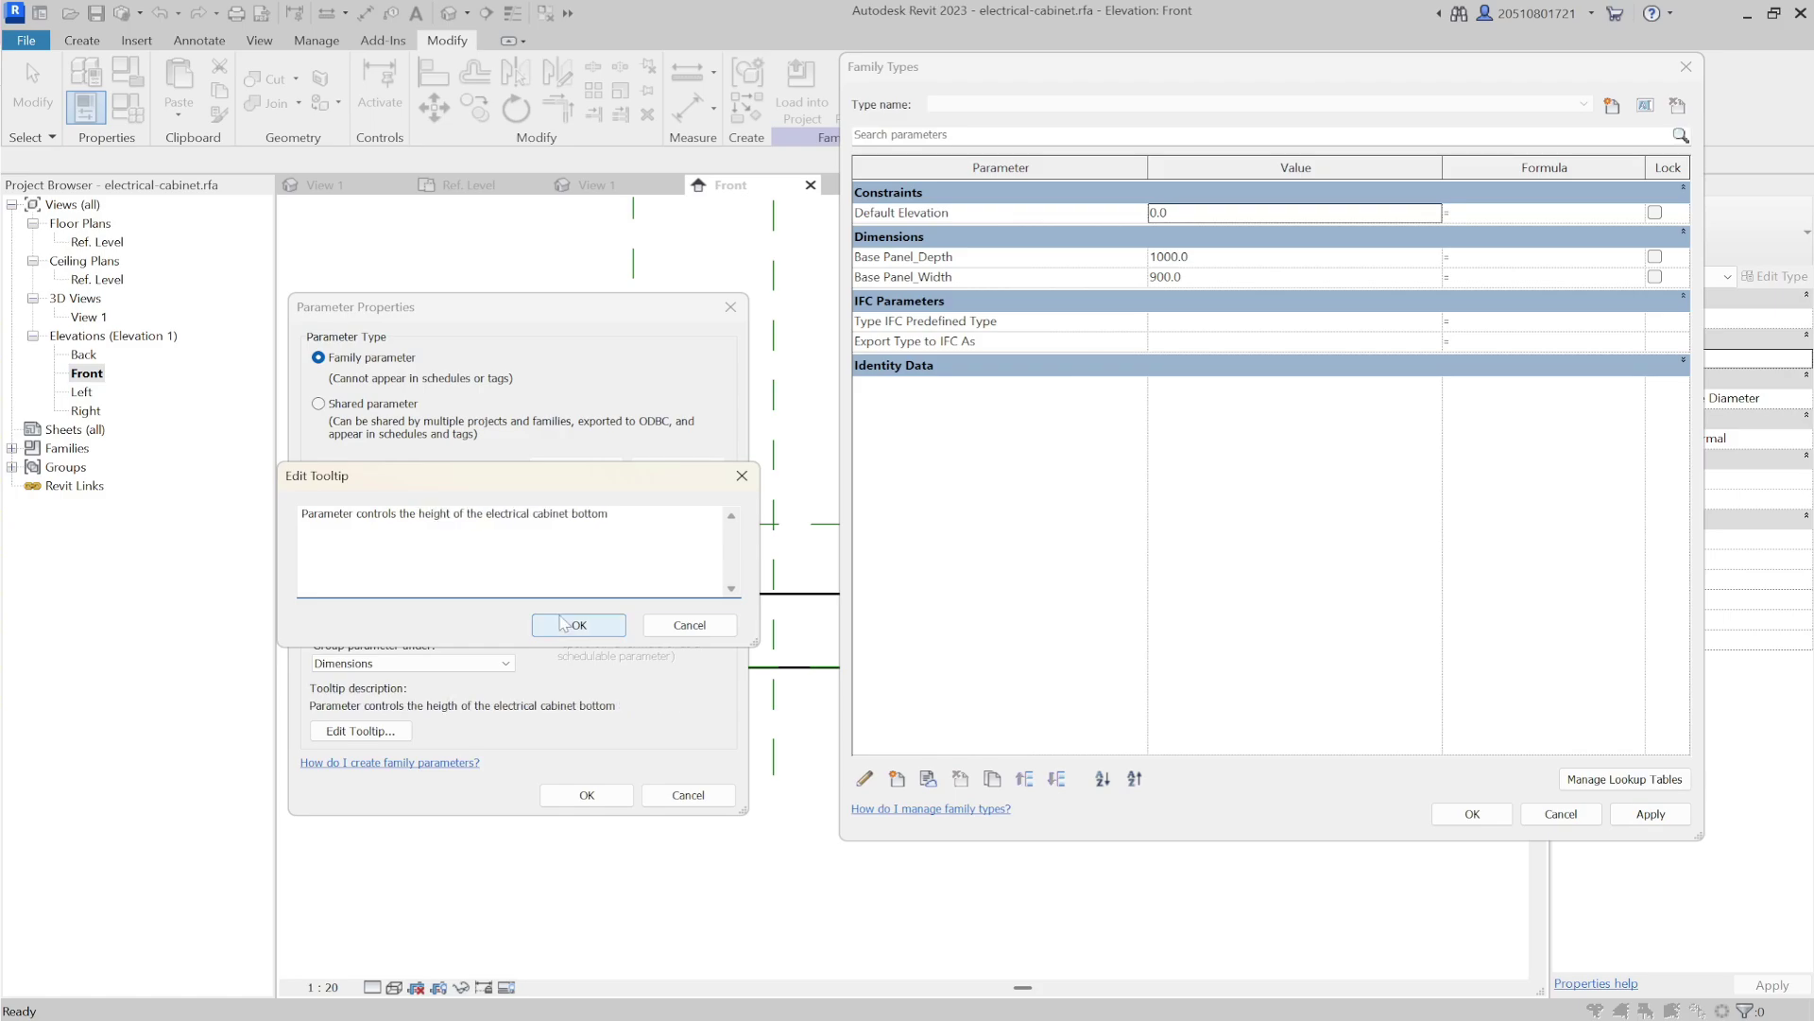
pyautogui.click(563, 623)
pyautogui.click(567, 797)
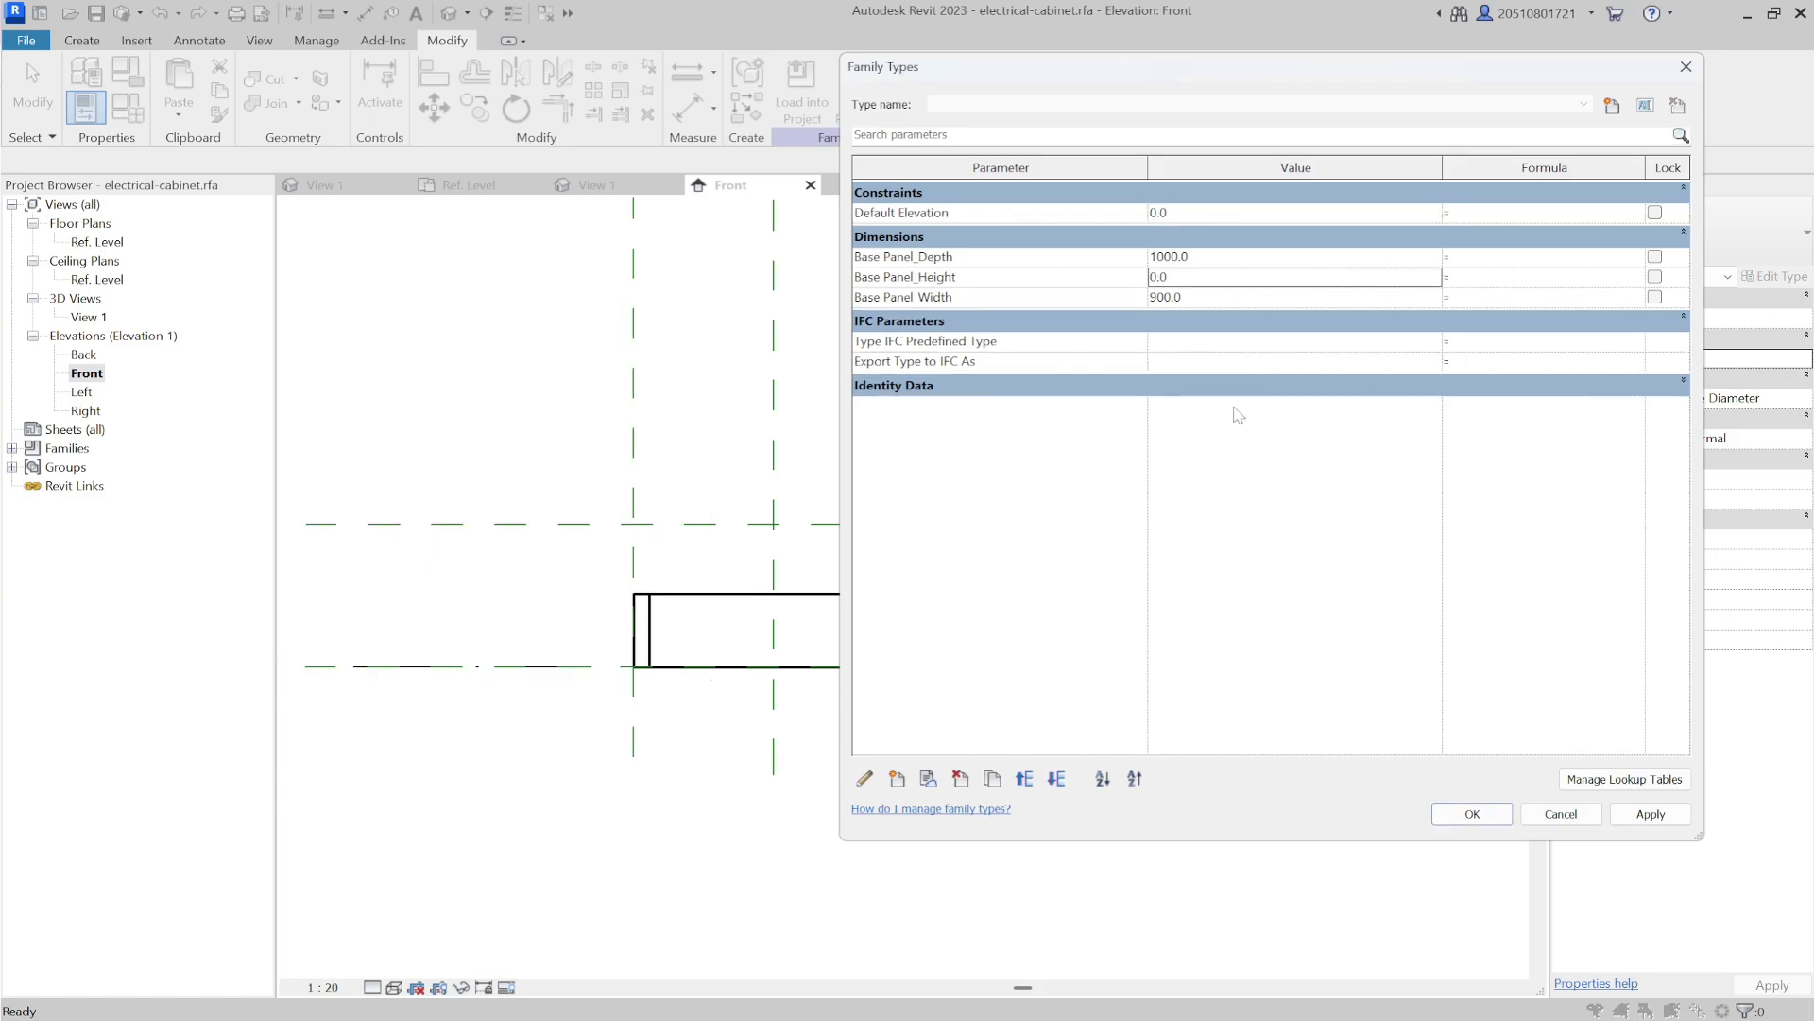
pyautogui.click(1467, 813)
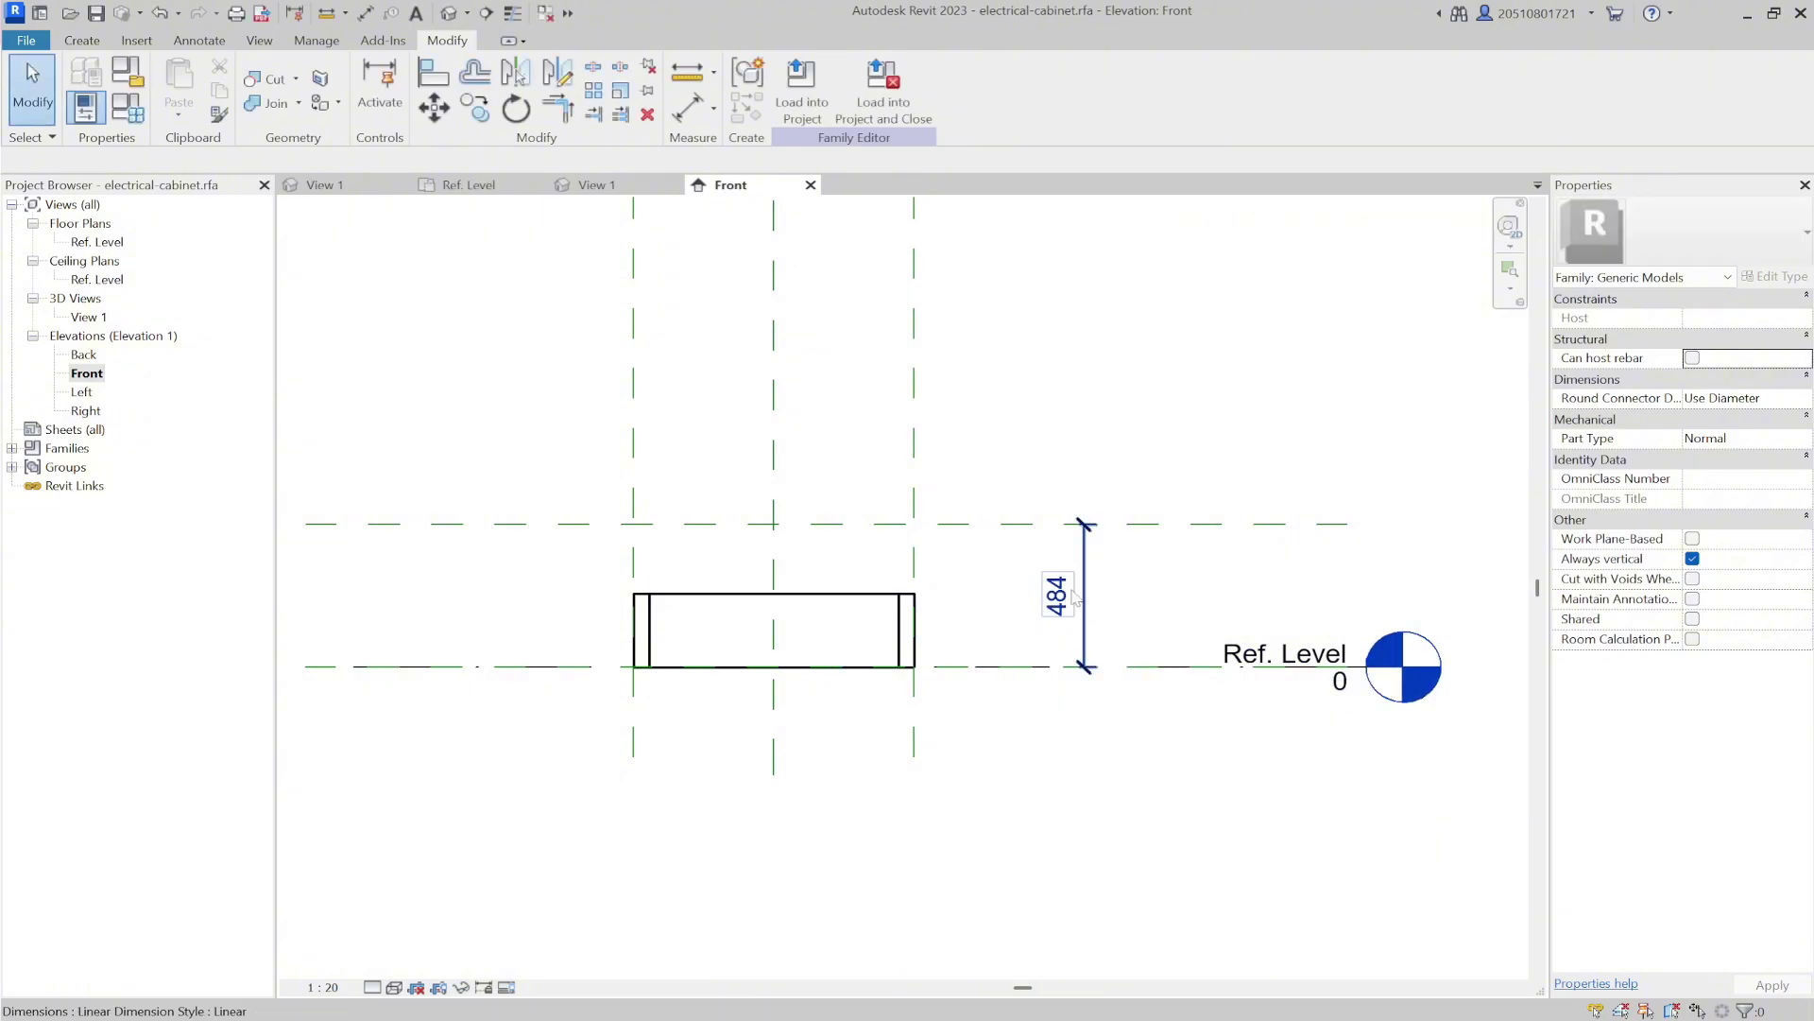
# Align the top edge of the base extrusion to the horizontal reference plane above it and lock the alignment.
pyautogui.click(1090, 605)
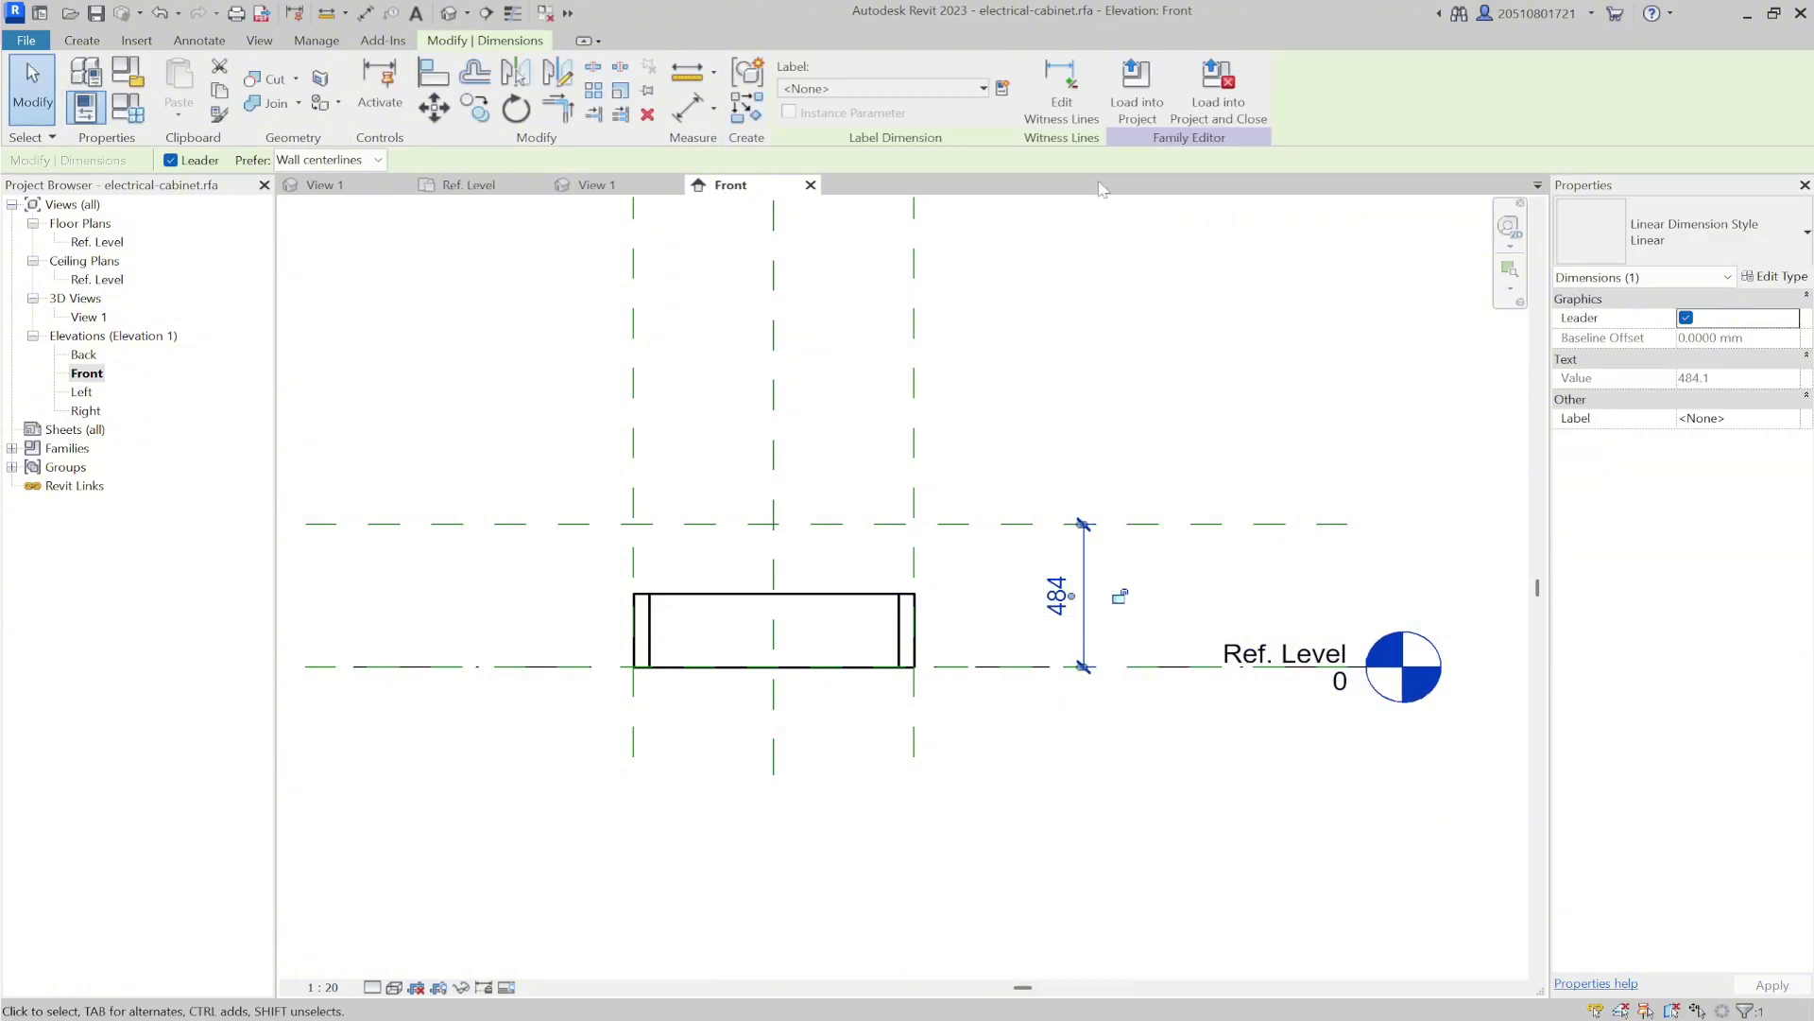
pyautogui.click(969, 609)
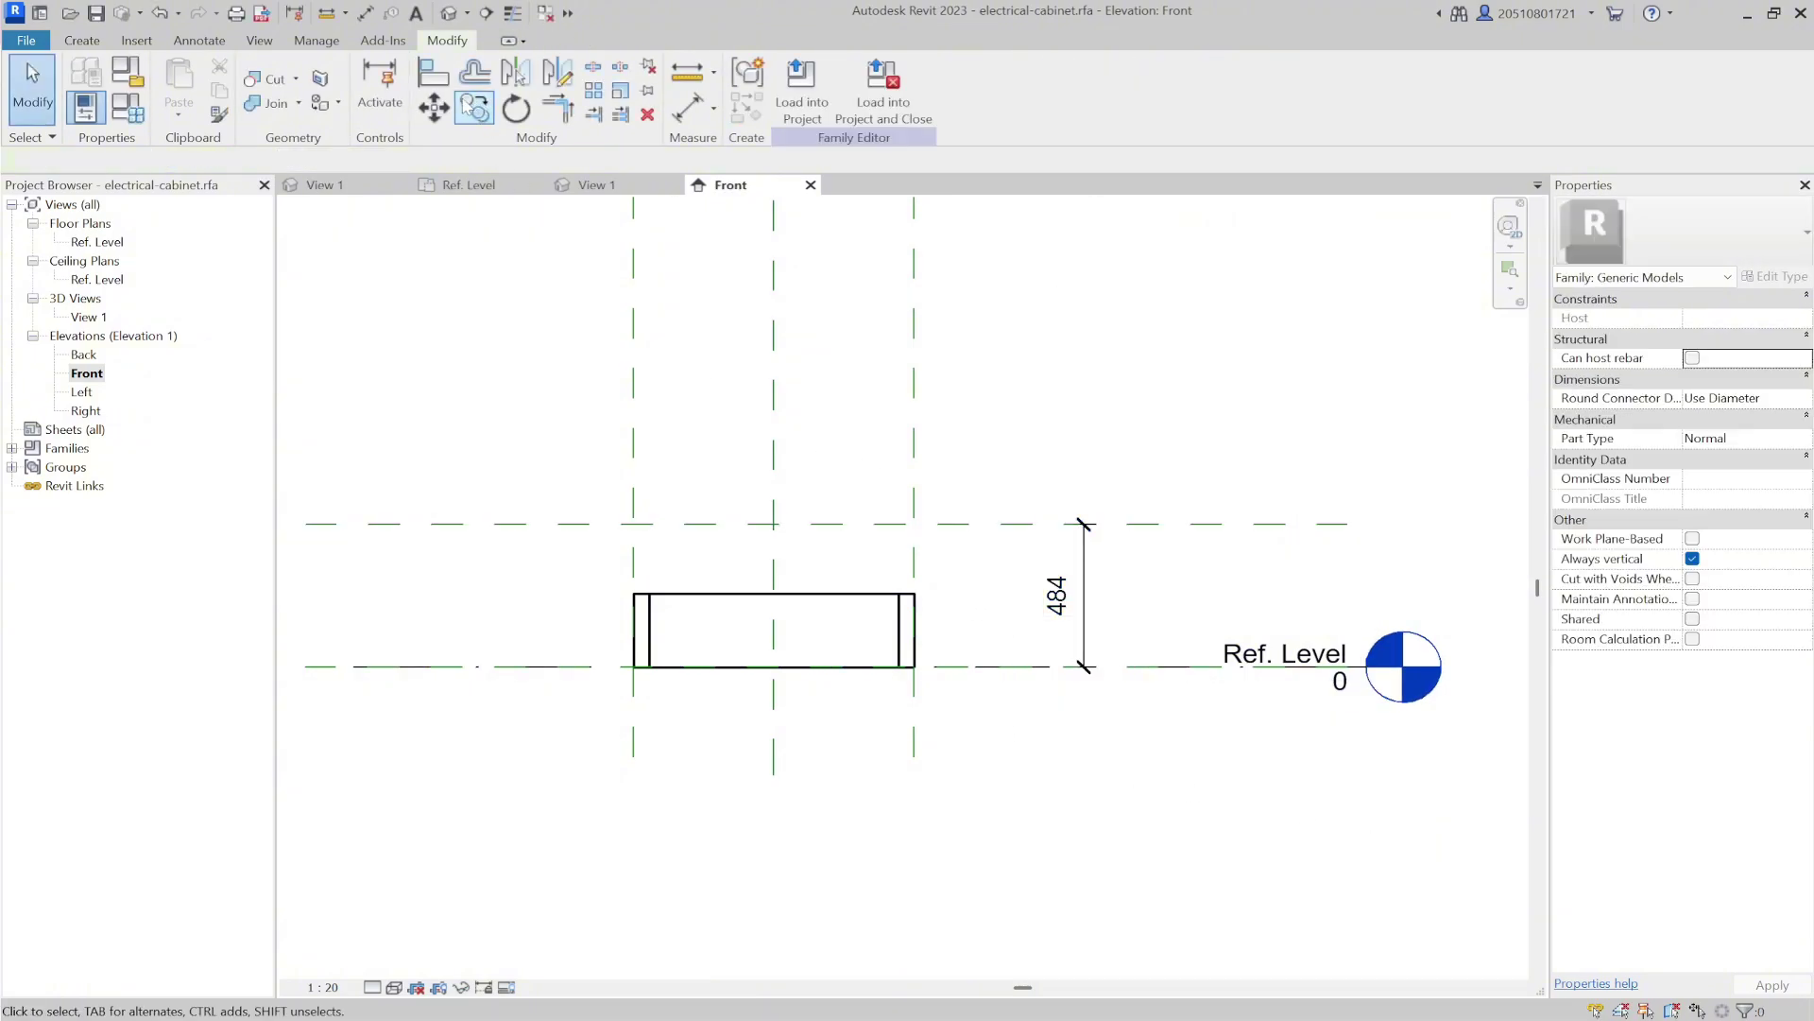
pyautogui.click(435, 92)
pyautogui.click(960, 523)
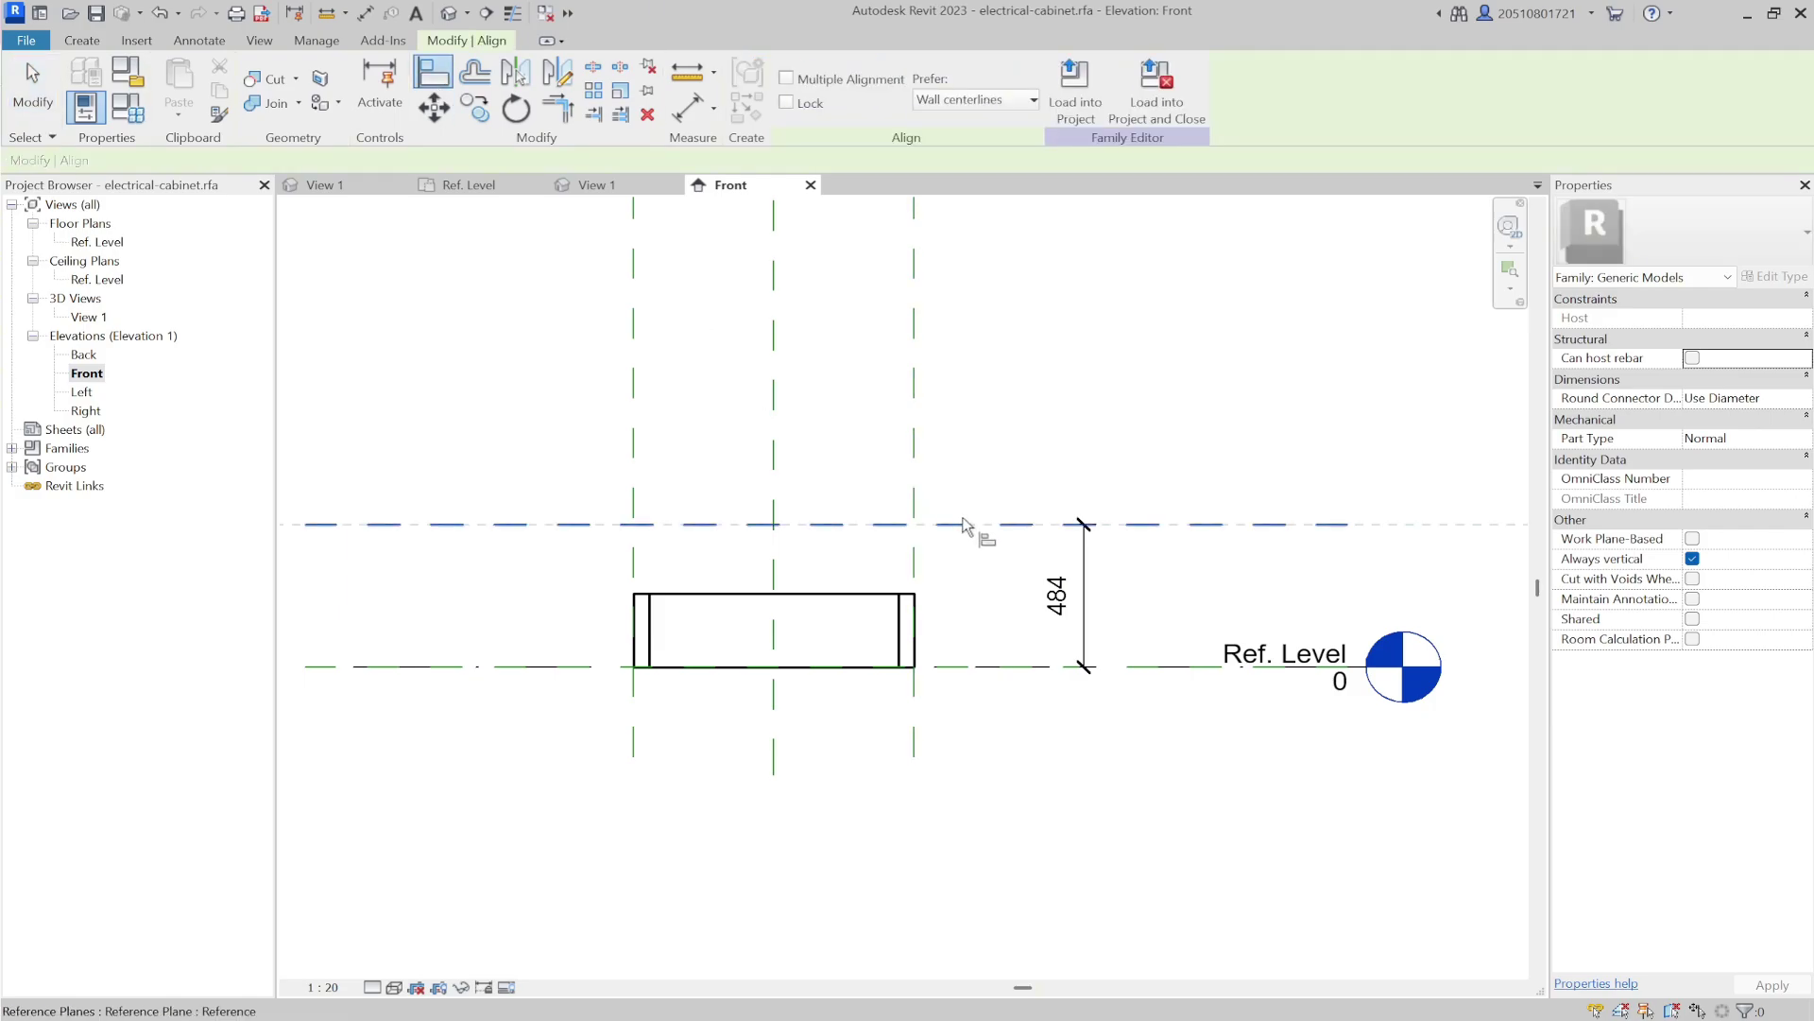
pyautogui.click(875, 595)
pyautogui.click(851, 501)
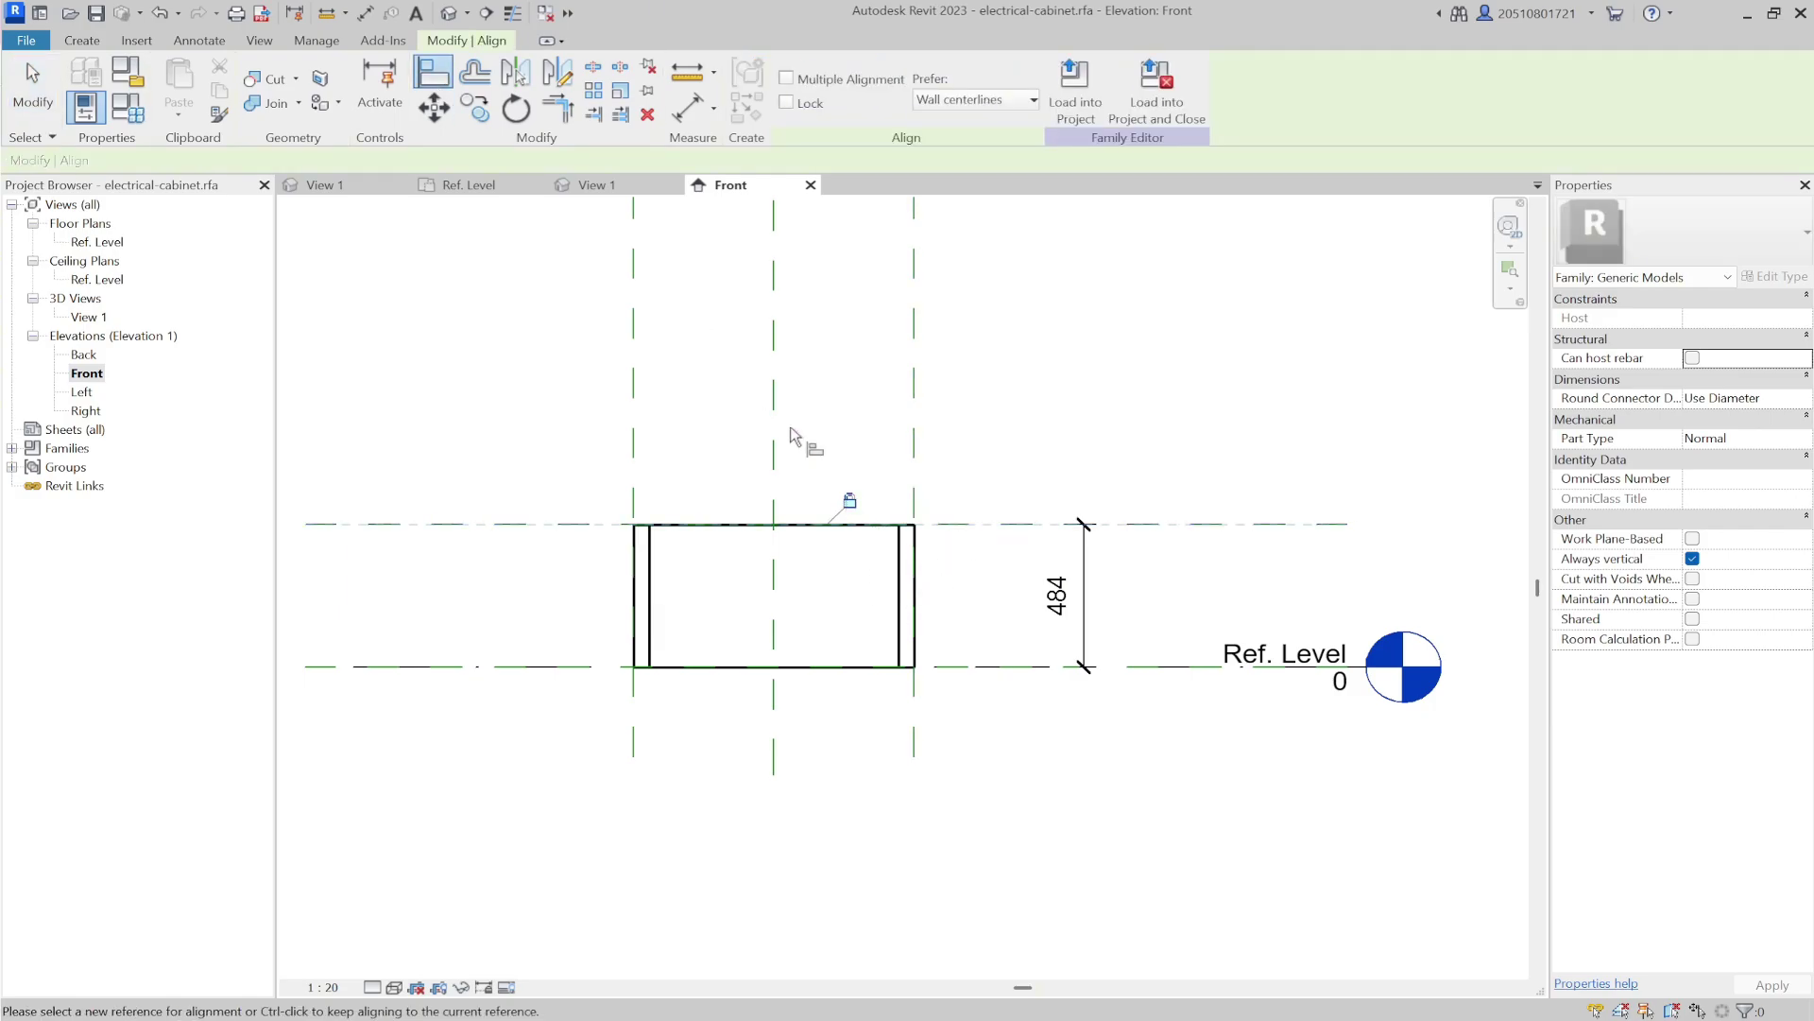
pyautogui.press('Escape')
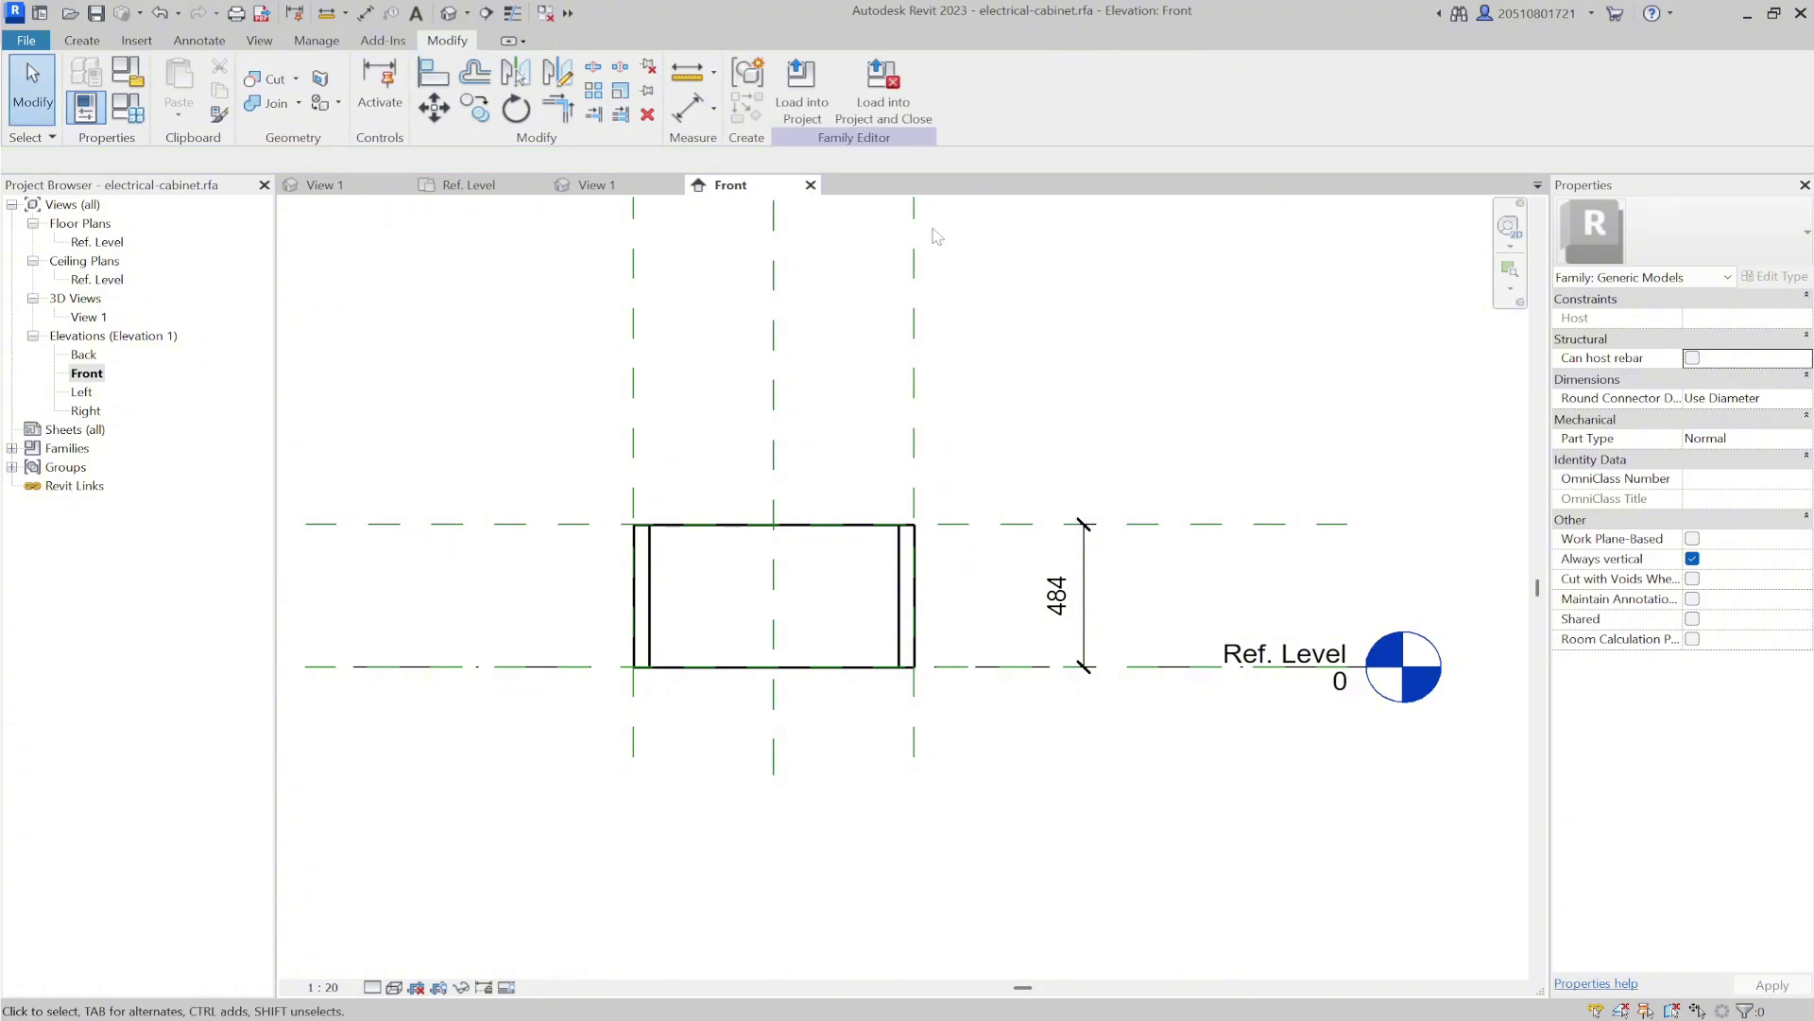
# Label the vertical dimension between Ref. Level and the upper reference plane with the Base Panel_Height parameter.
pyautogui.click(1056, 581)
pyautogui.click(957, 87)
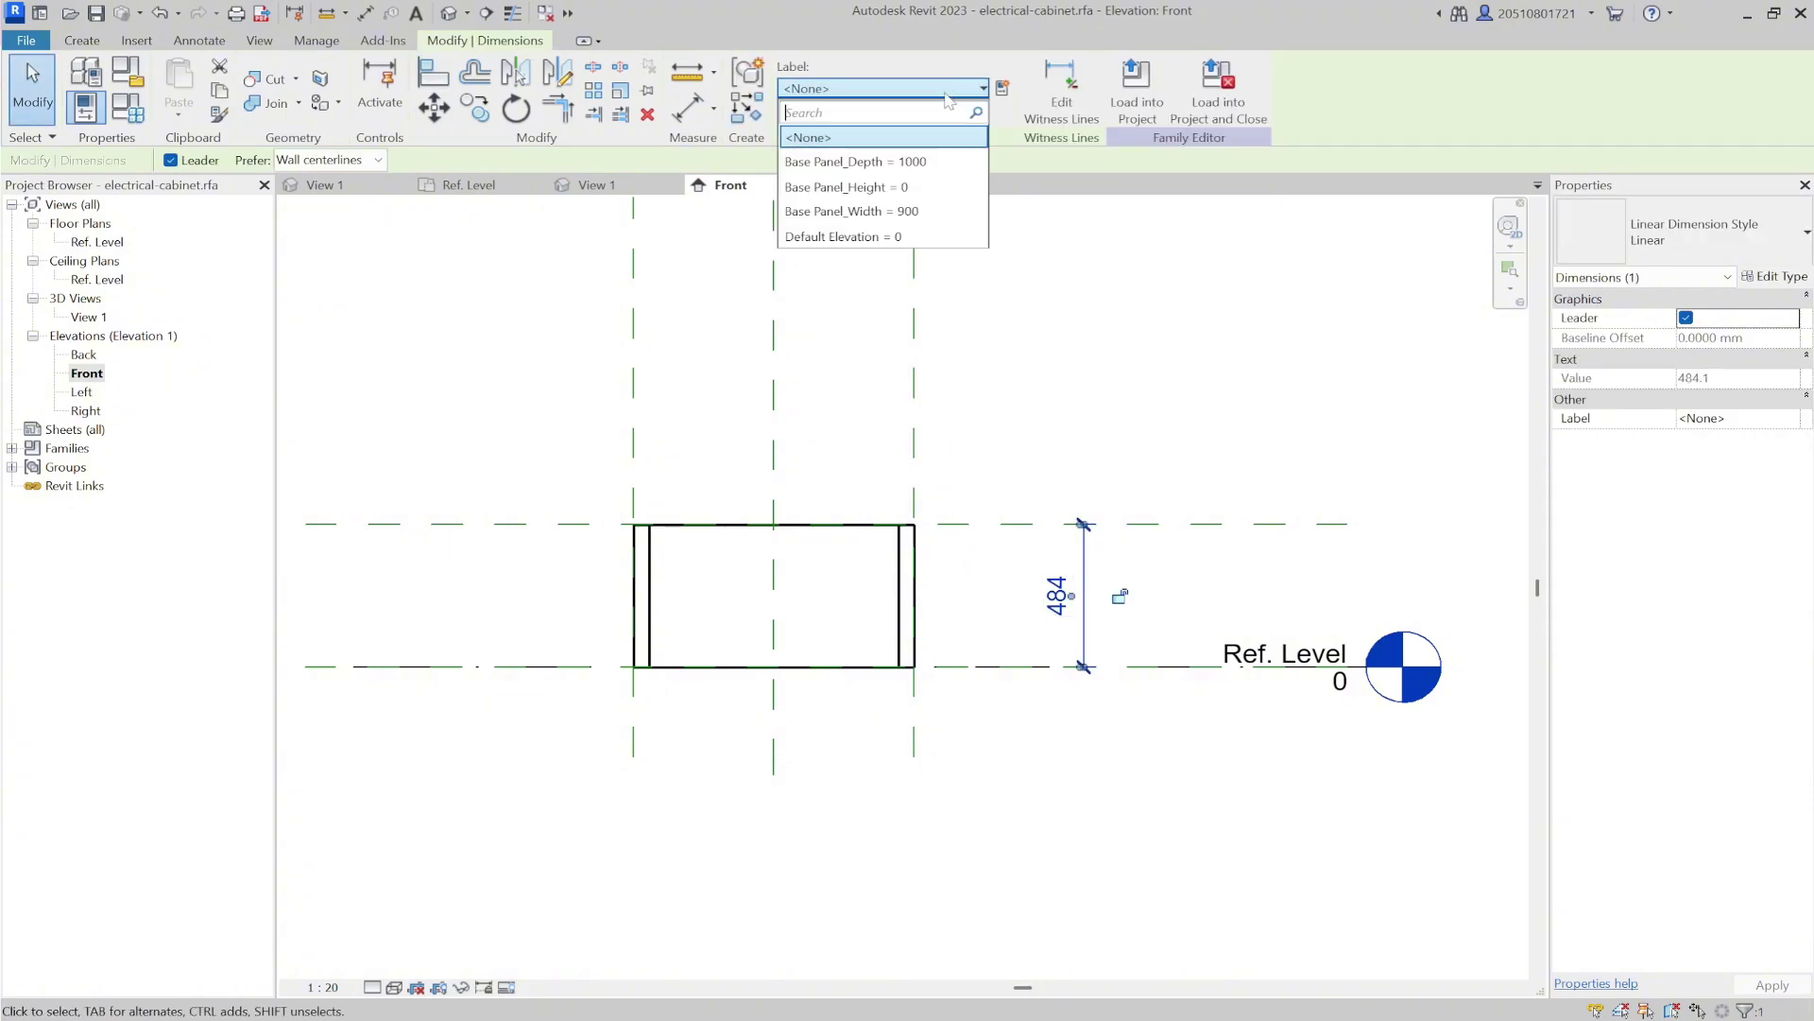
pyautogui.click(932, 189)
pyautogui.click(1019, 317)
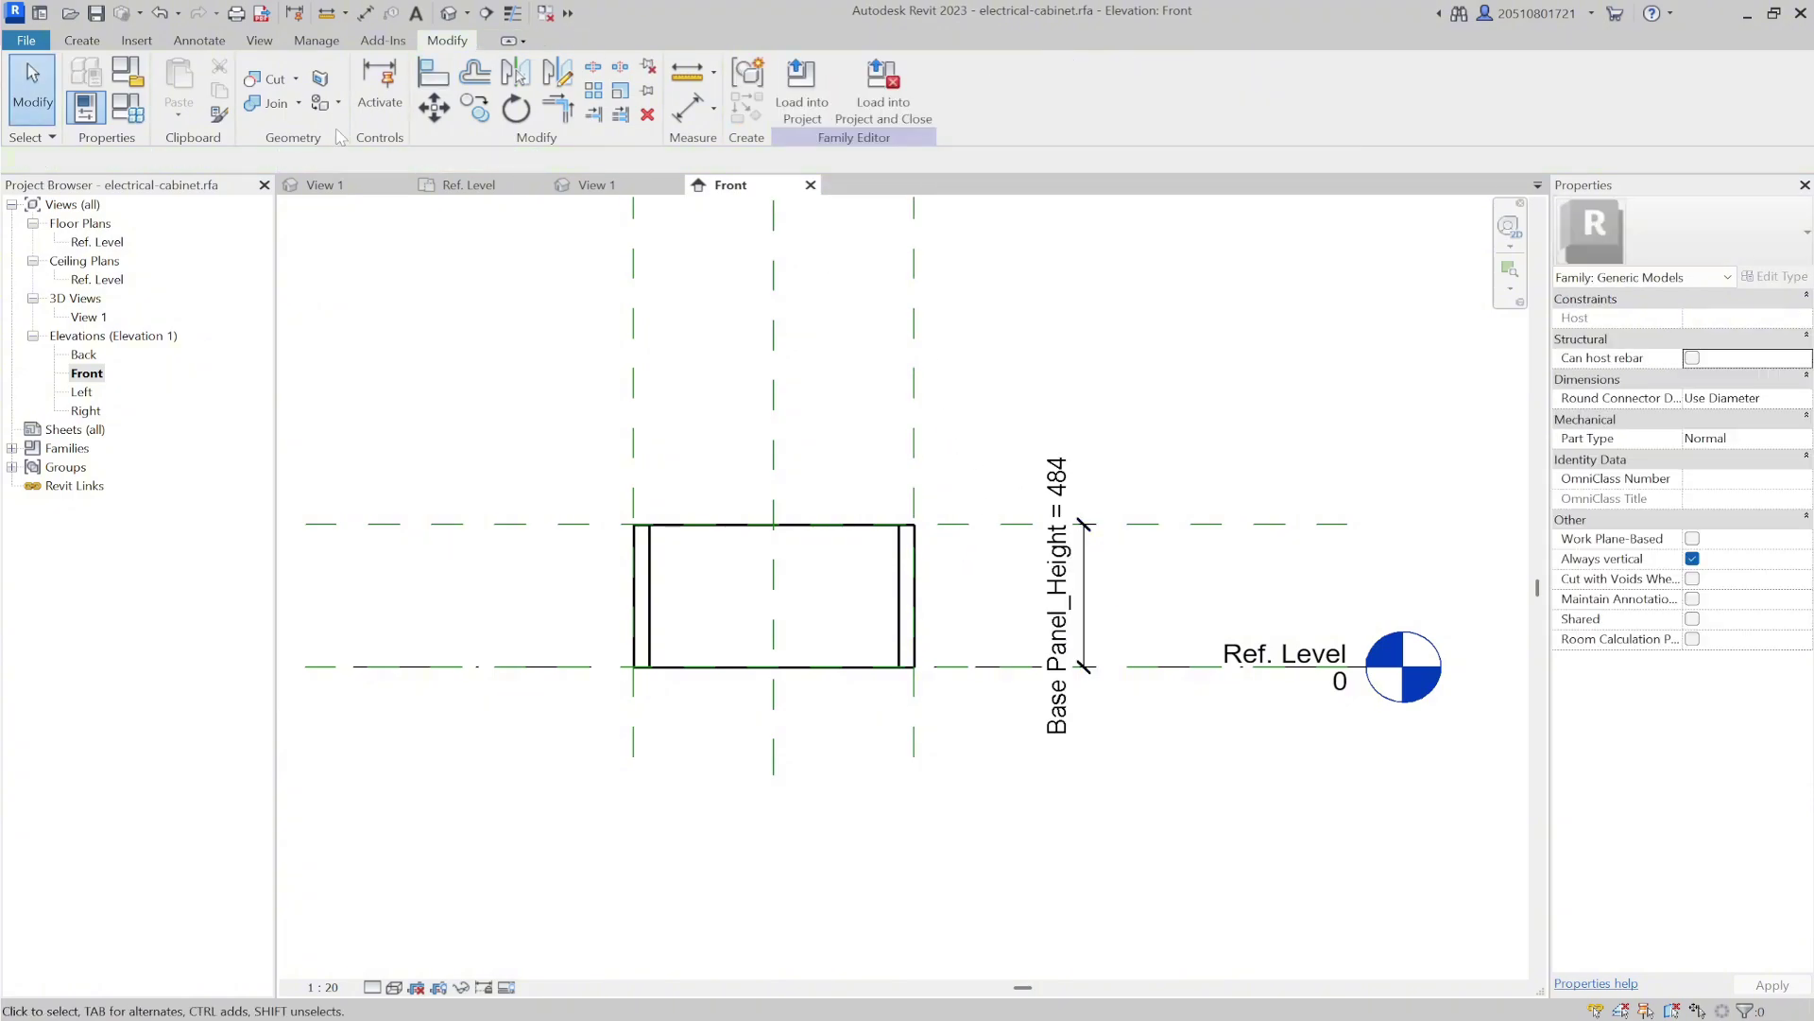
# Set Base Panel_Height to 100 in the family types and apply it to the base.
pyautogui.click(127, 107)
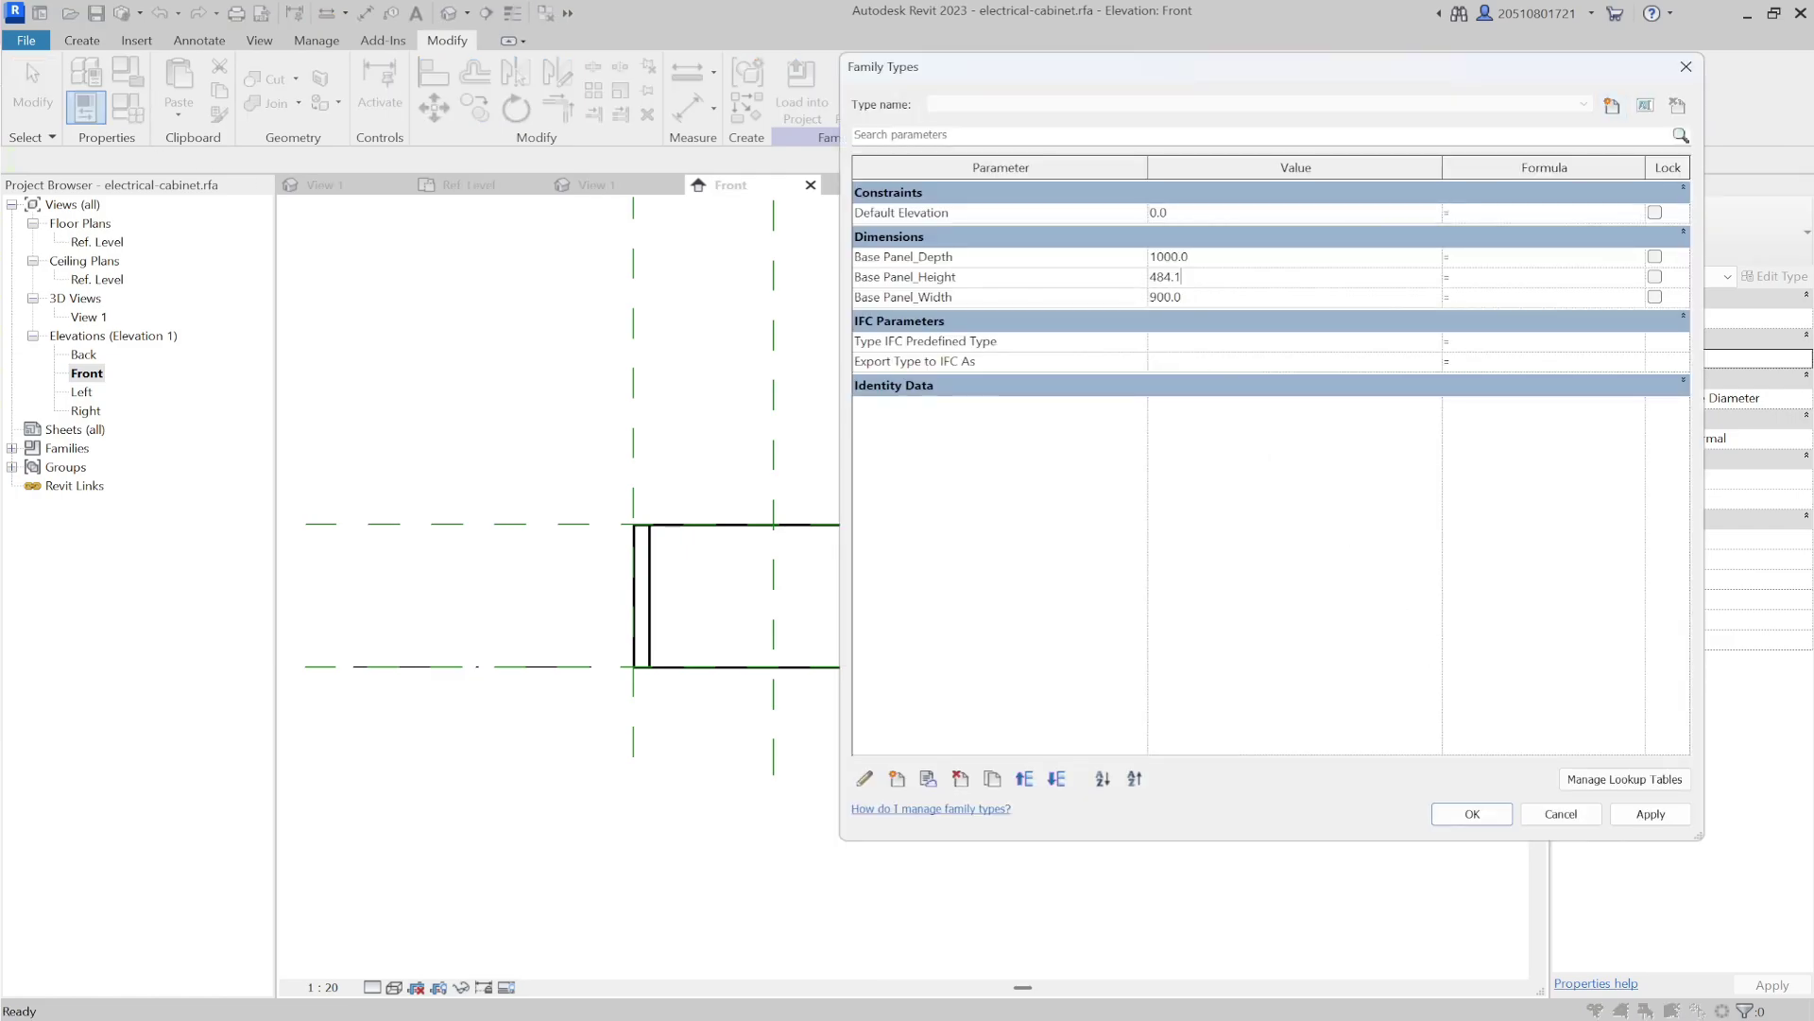
pyautogui.click(1183, 277)
pyautogui.write('100')
pyautogui.click(1615, 822)
pyautogui.click(1472, 813)
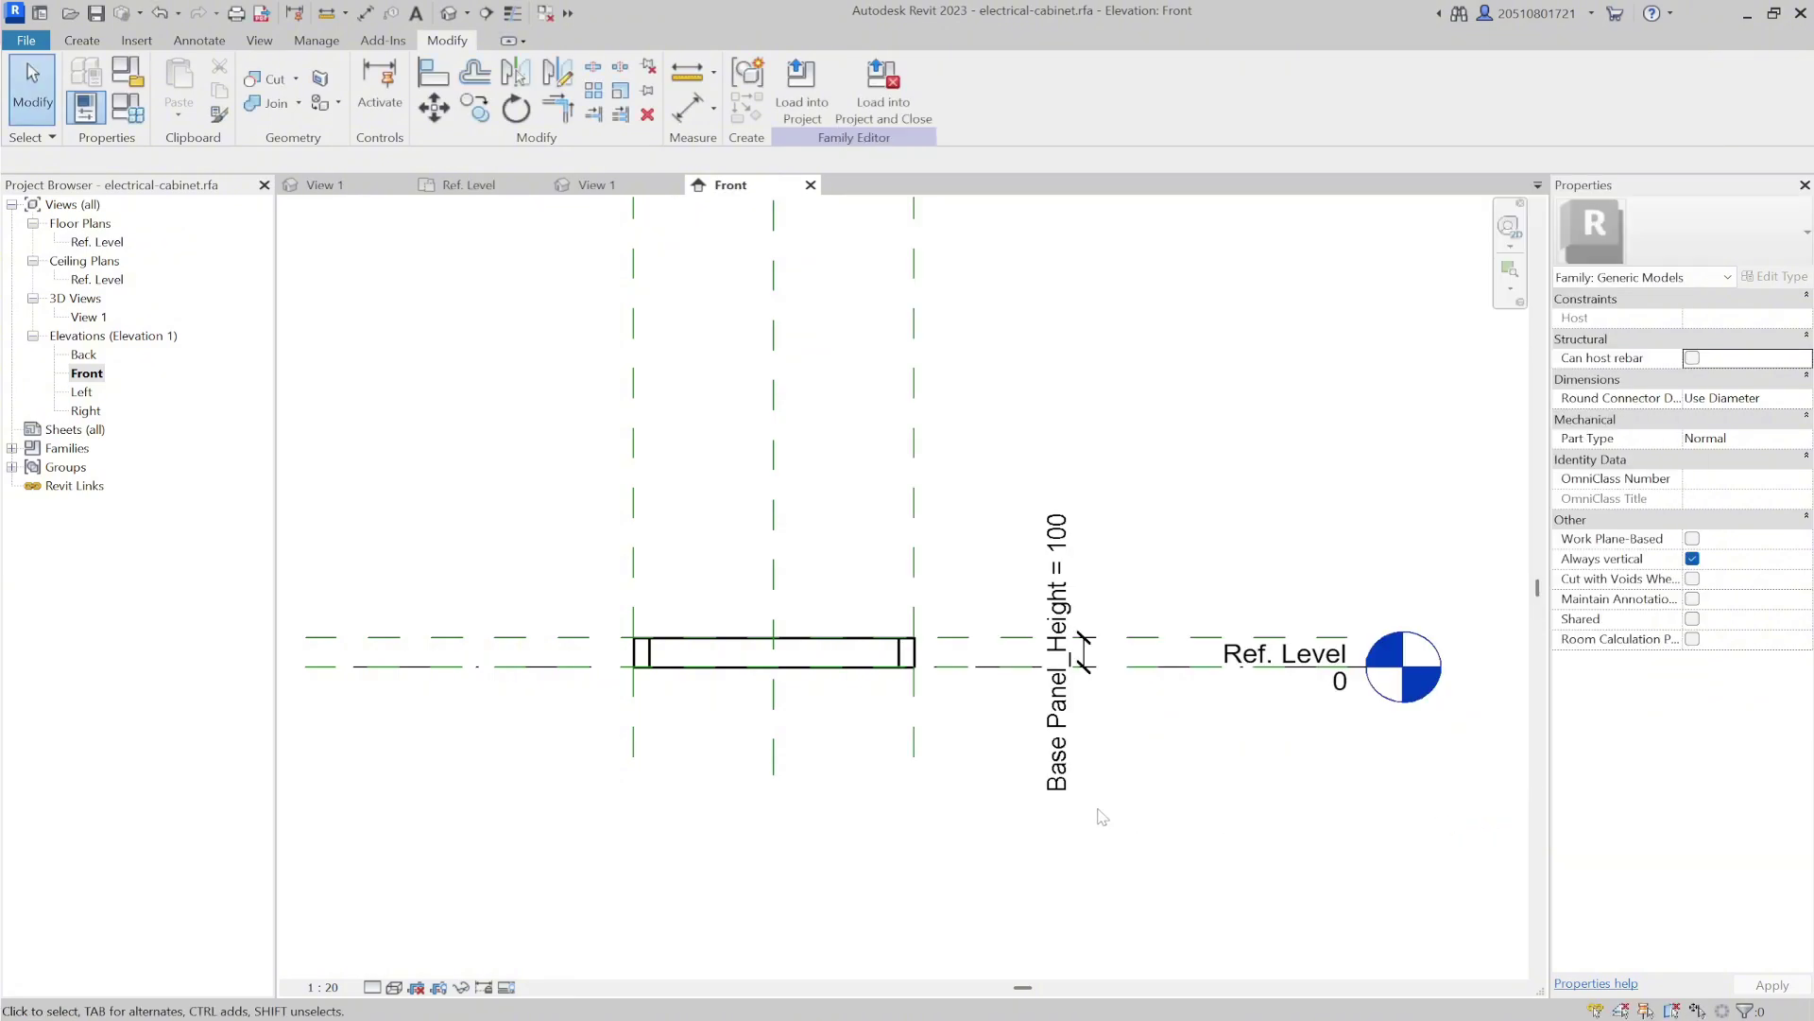
# Show the base in the 3D view and set Base Panel_Depth to 1200 in the family types.
pyautogui.click(591, 185)
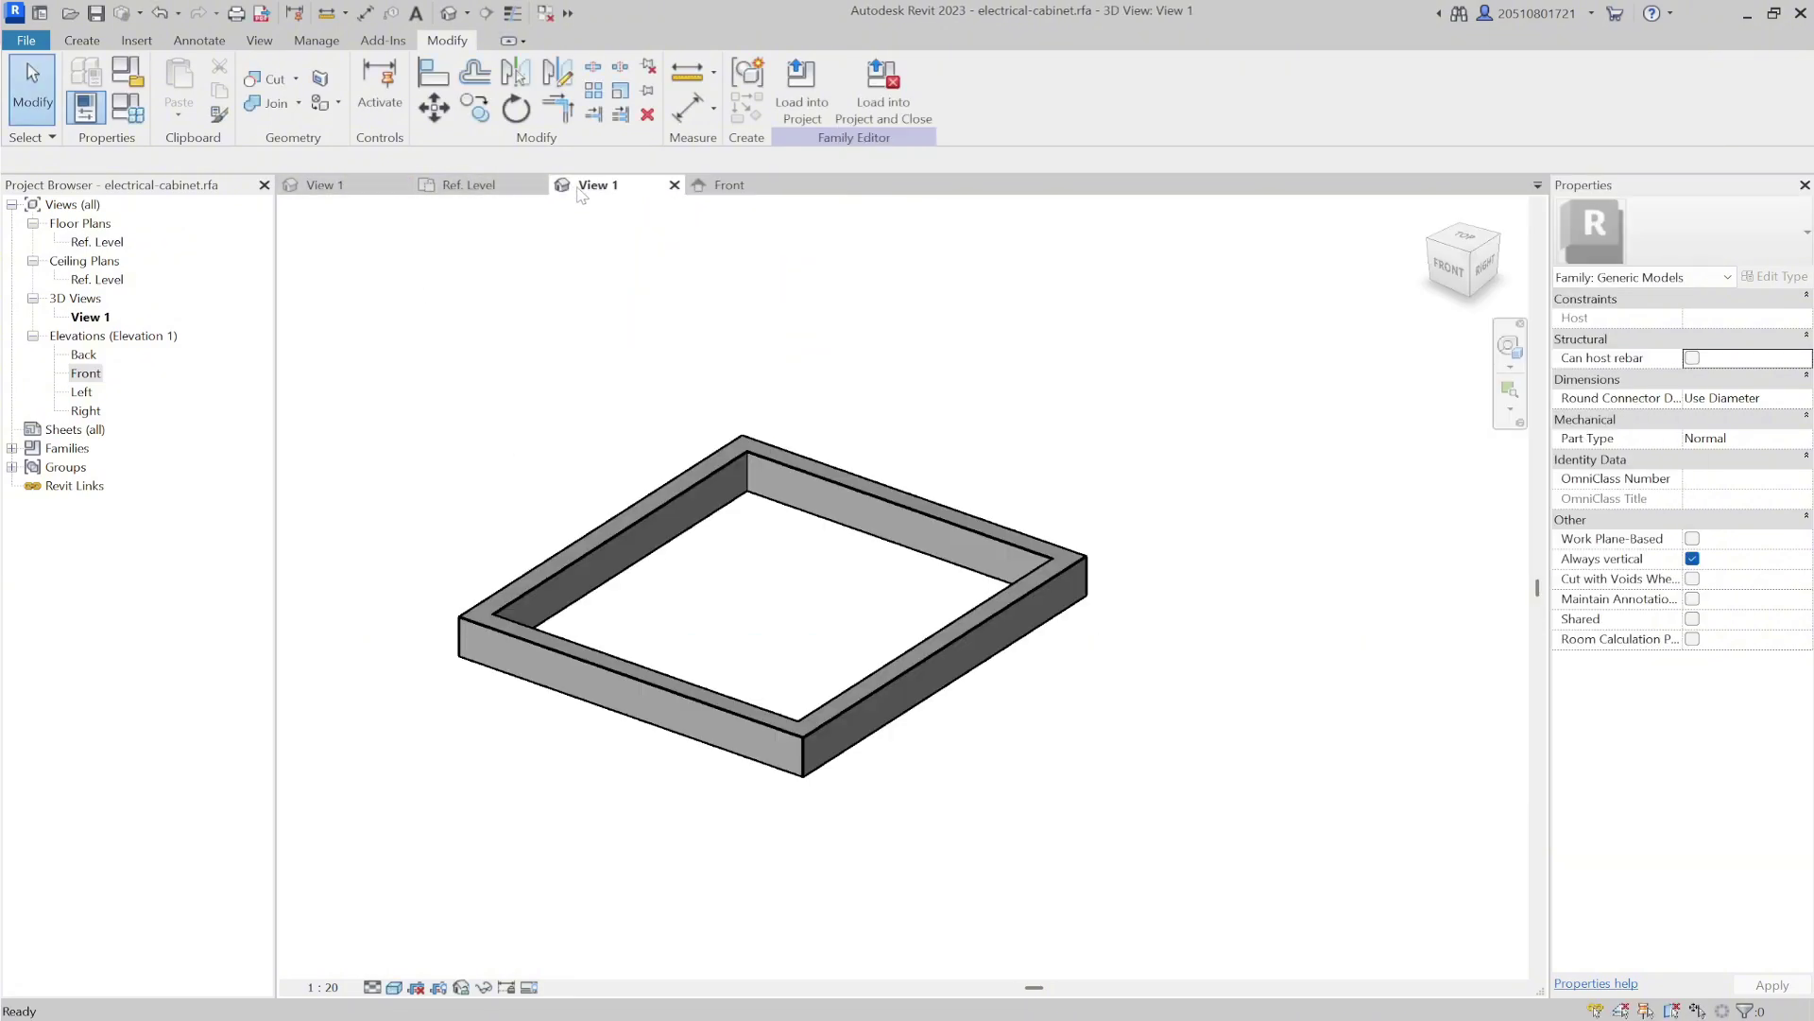
pyautogui.scroll(-1, 999, 800)
pyautogui.moveTo(999, 801); pyautogui.dragTo(809, 732, button='middle')
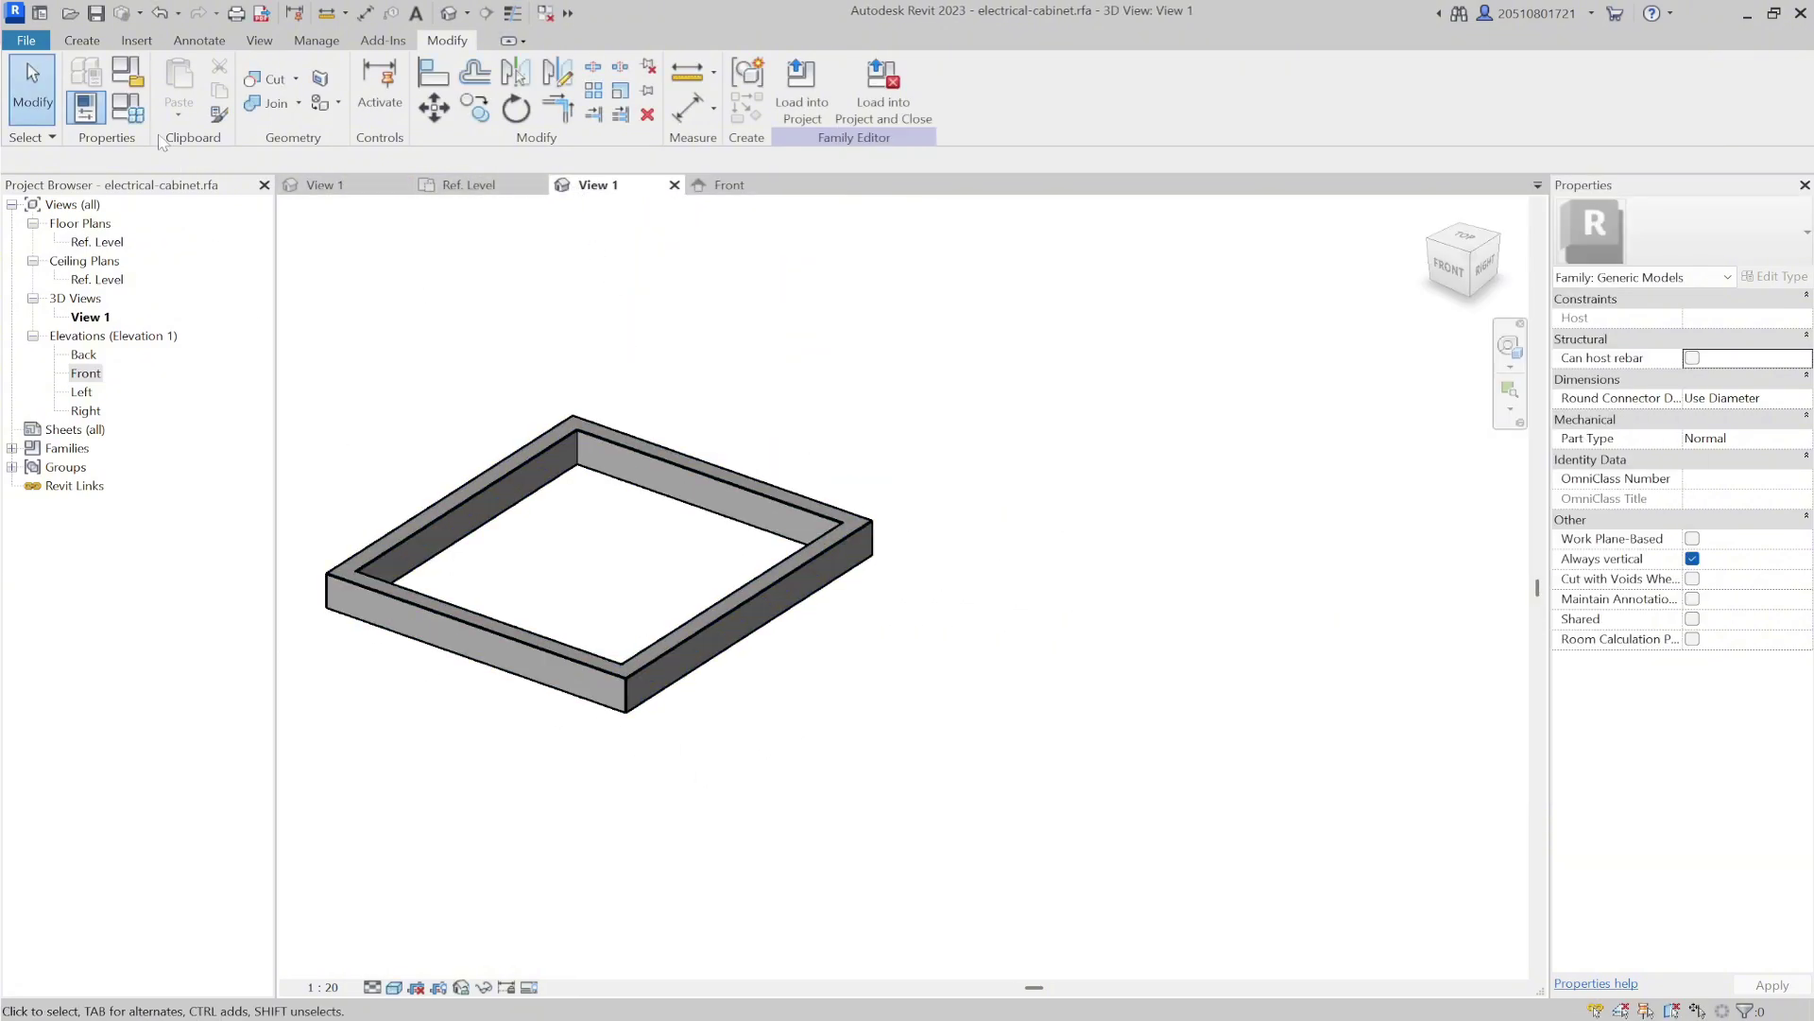
pyautogui.click(129, 107)
pyautogui.moveTo(1228, 80); pyautogui.dragTo(1291, 98)
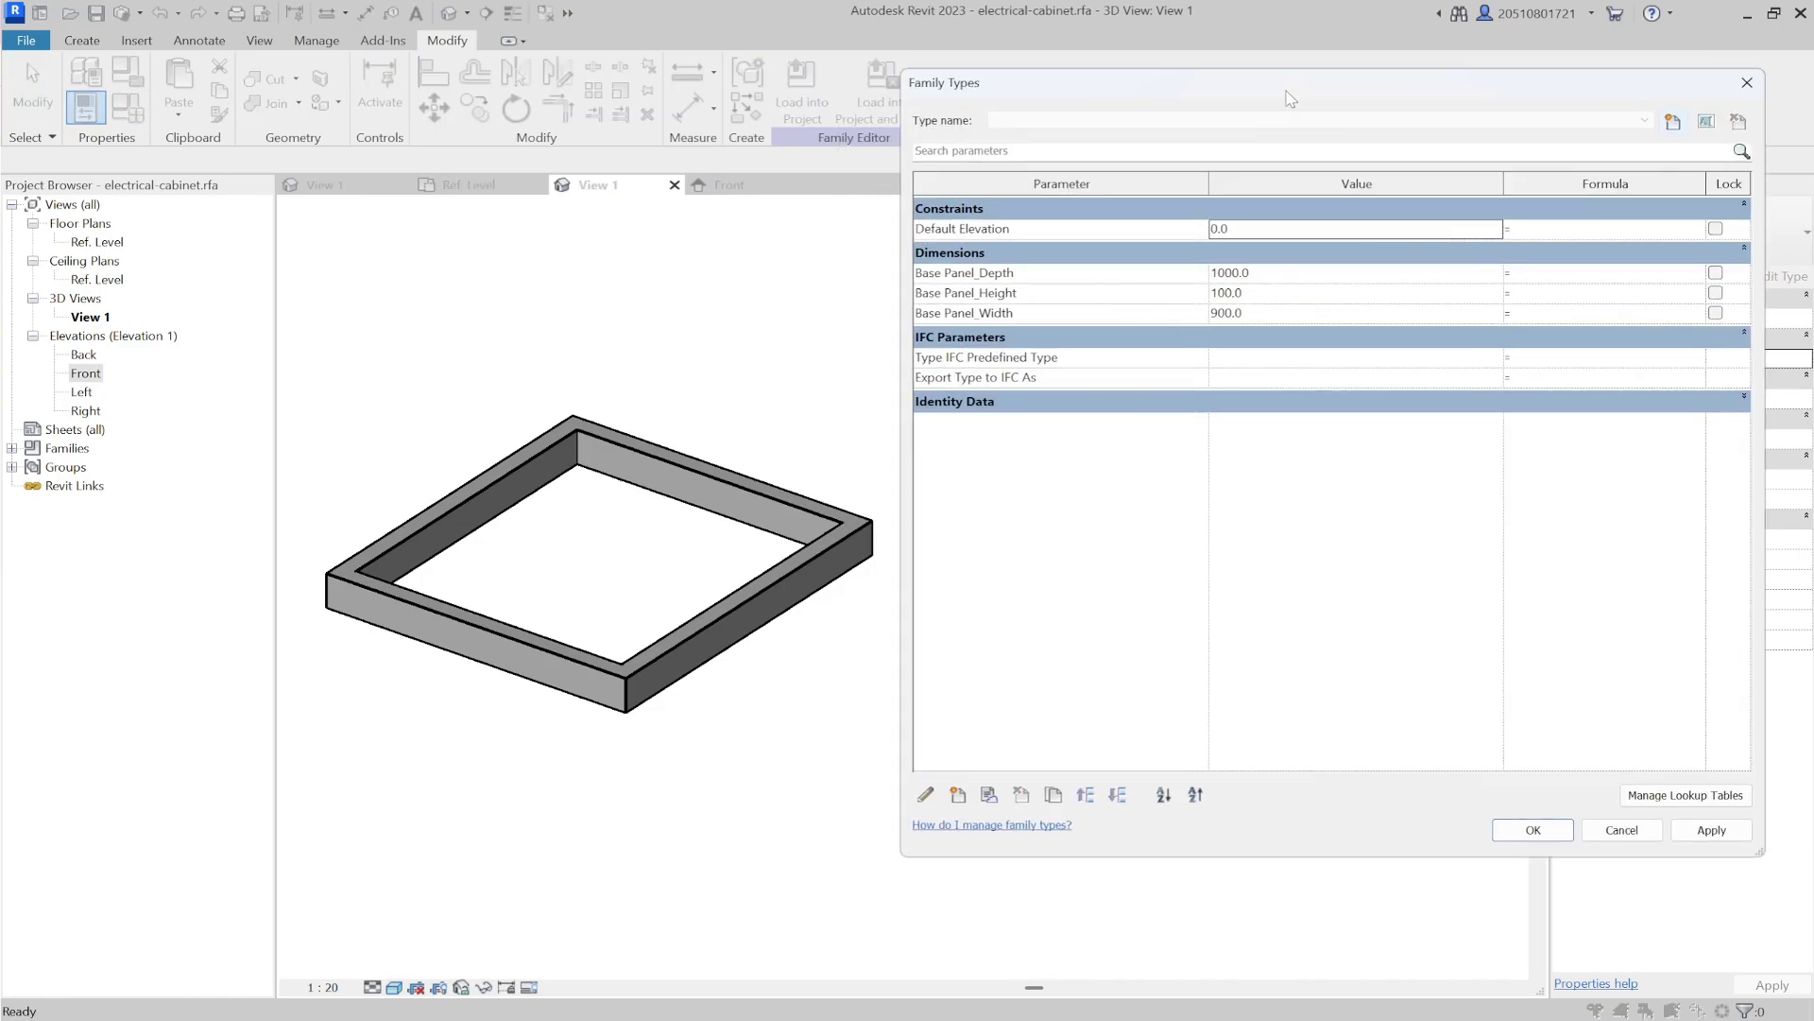
pyautogui.click(1285, 274)
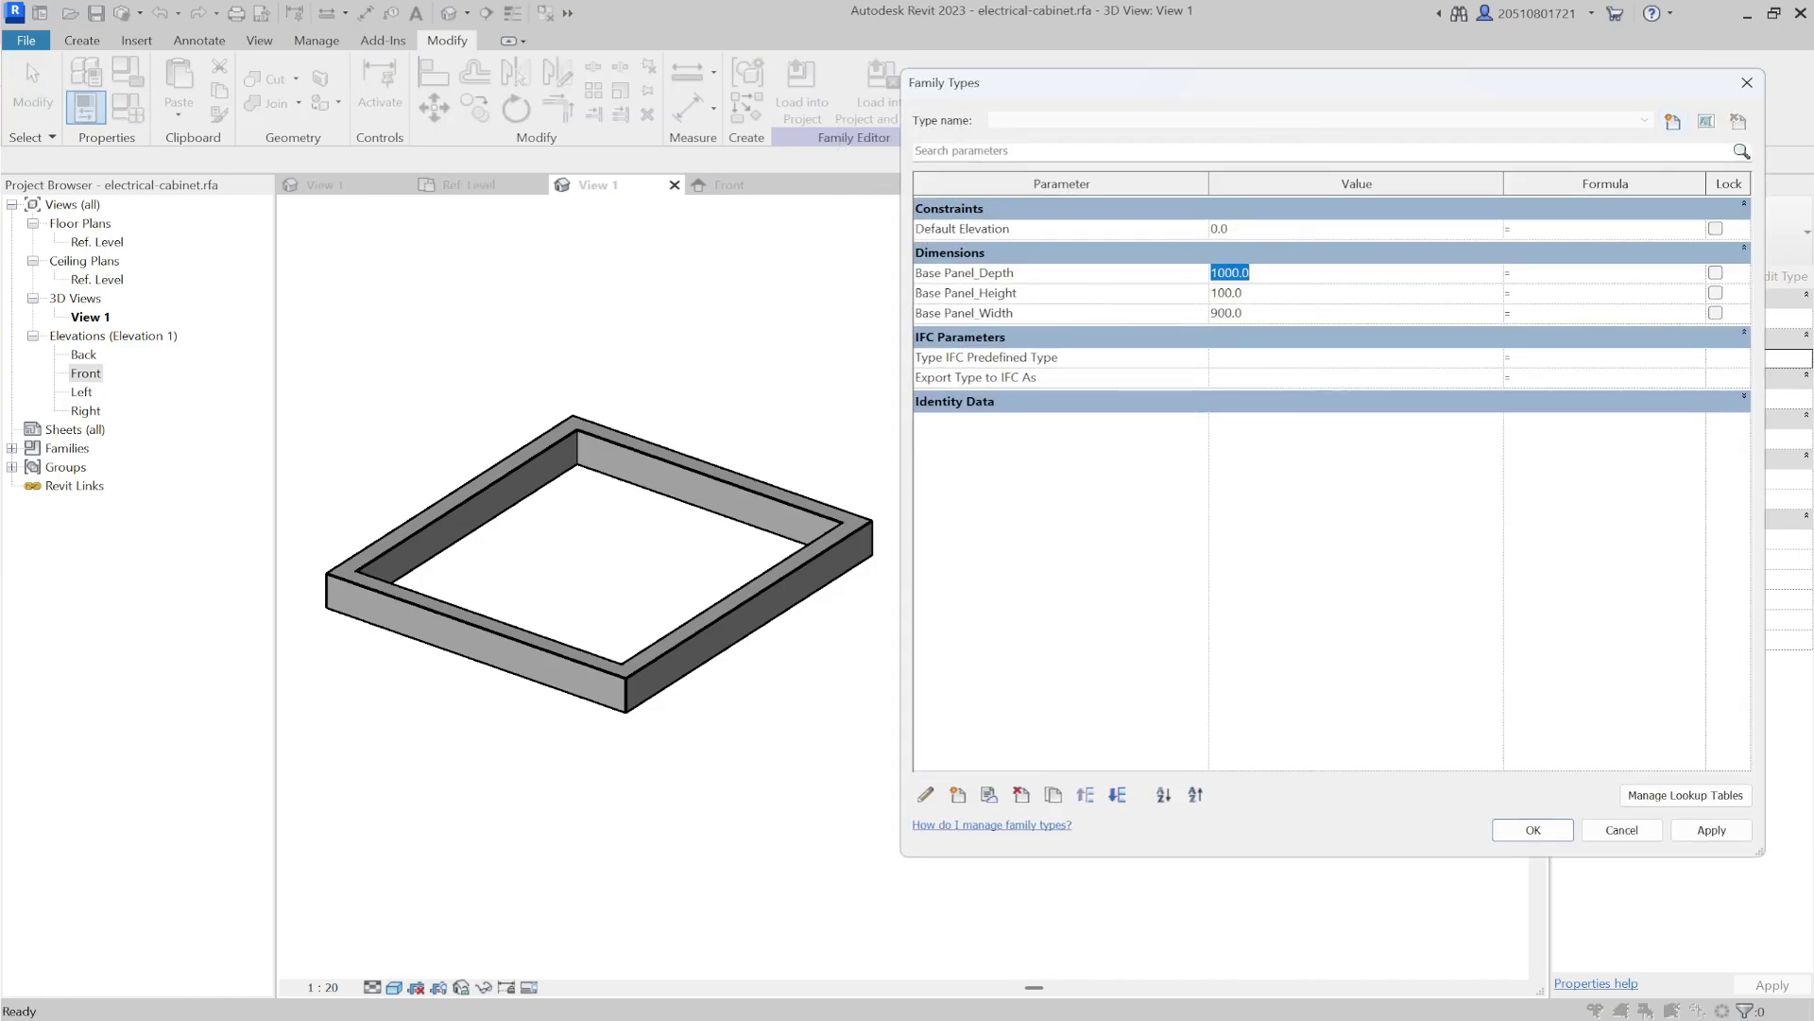
pyautogui.write('12')
pyautogui.click(1710, 830)
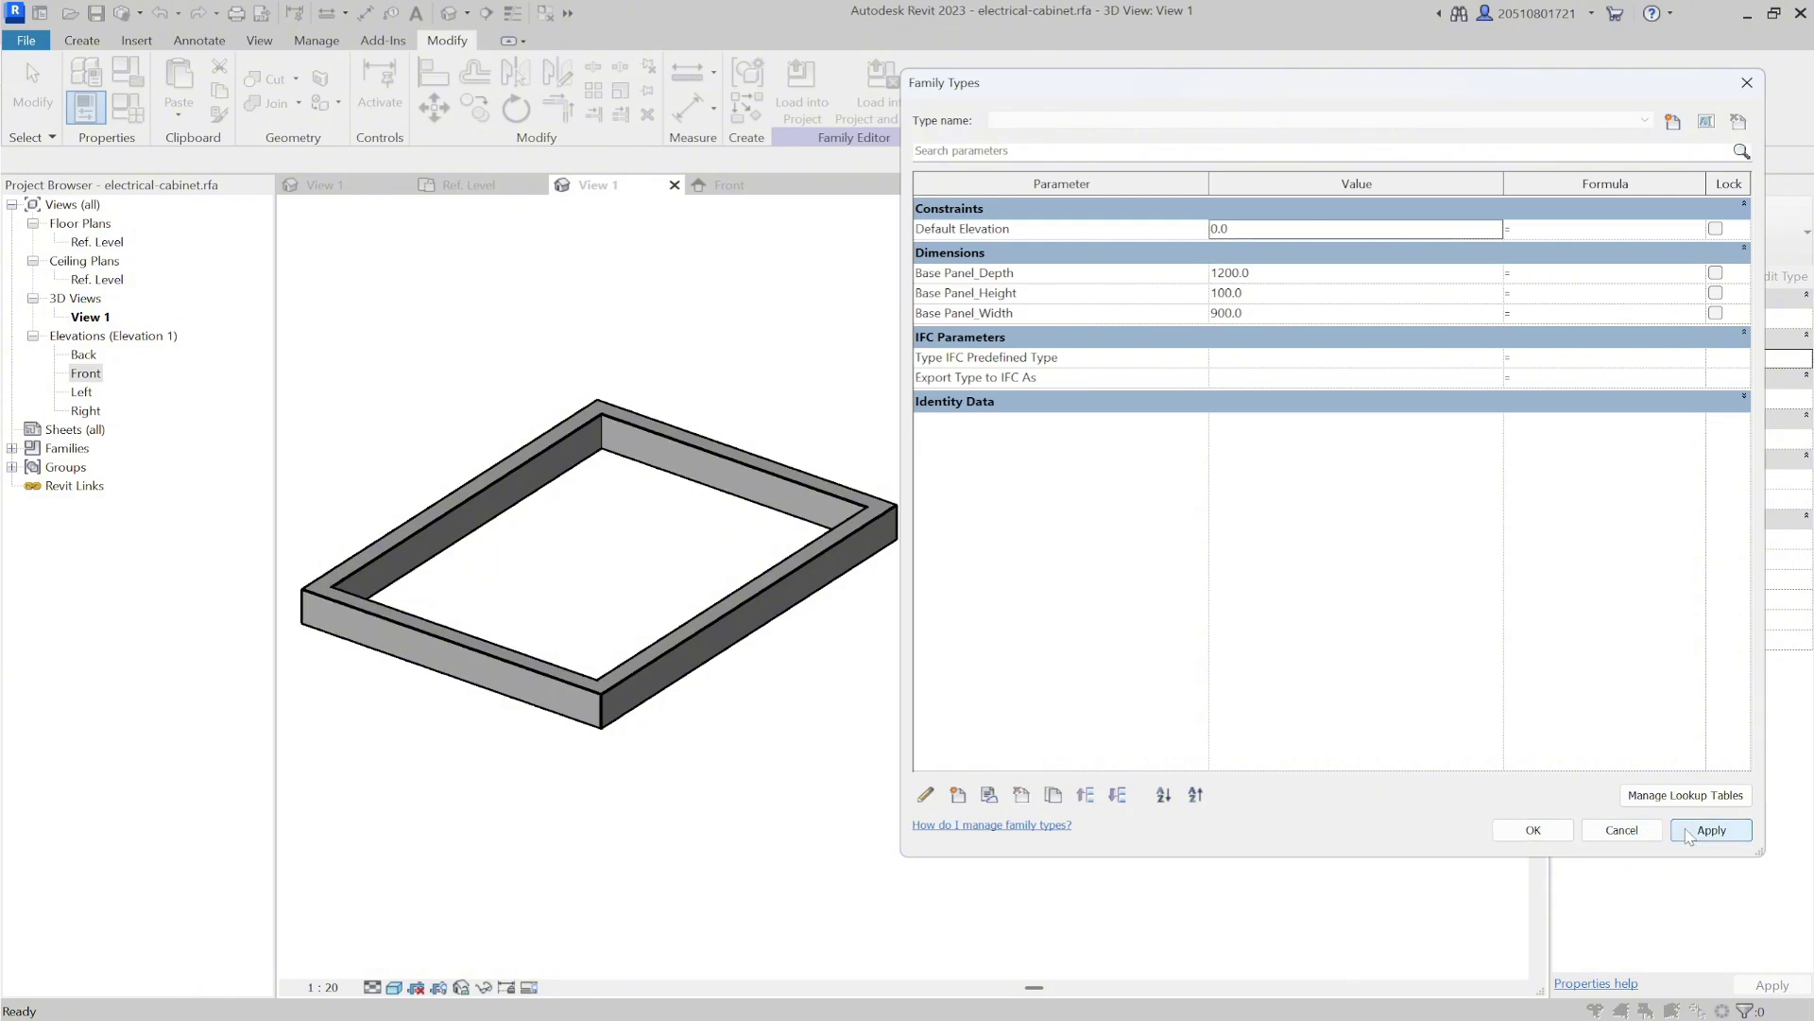
# Open the Base Panel_Depth value for editing in the family types.
pyautogui.click(1290, 274)
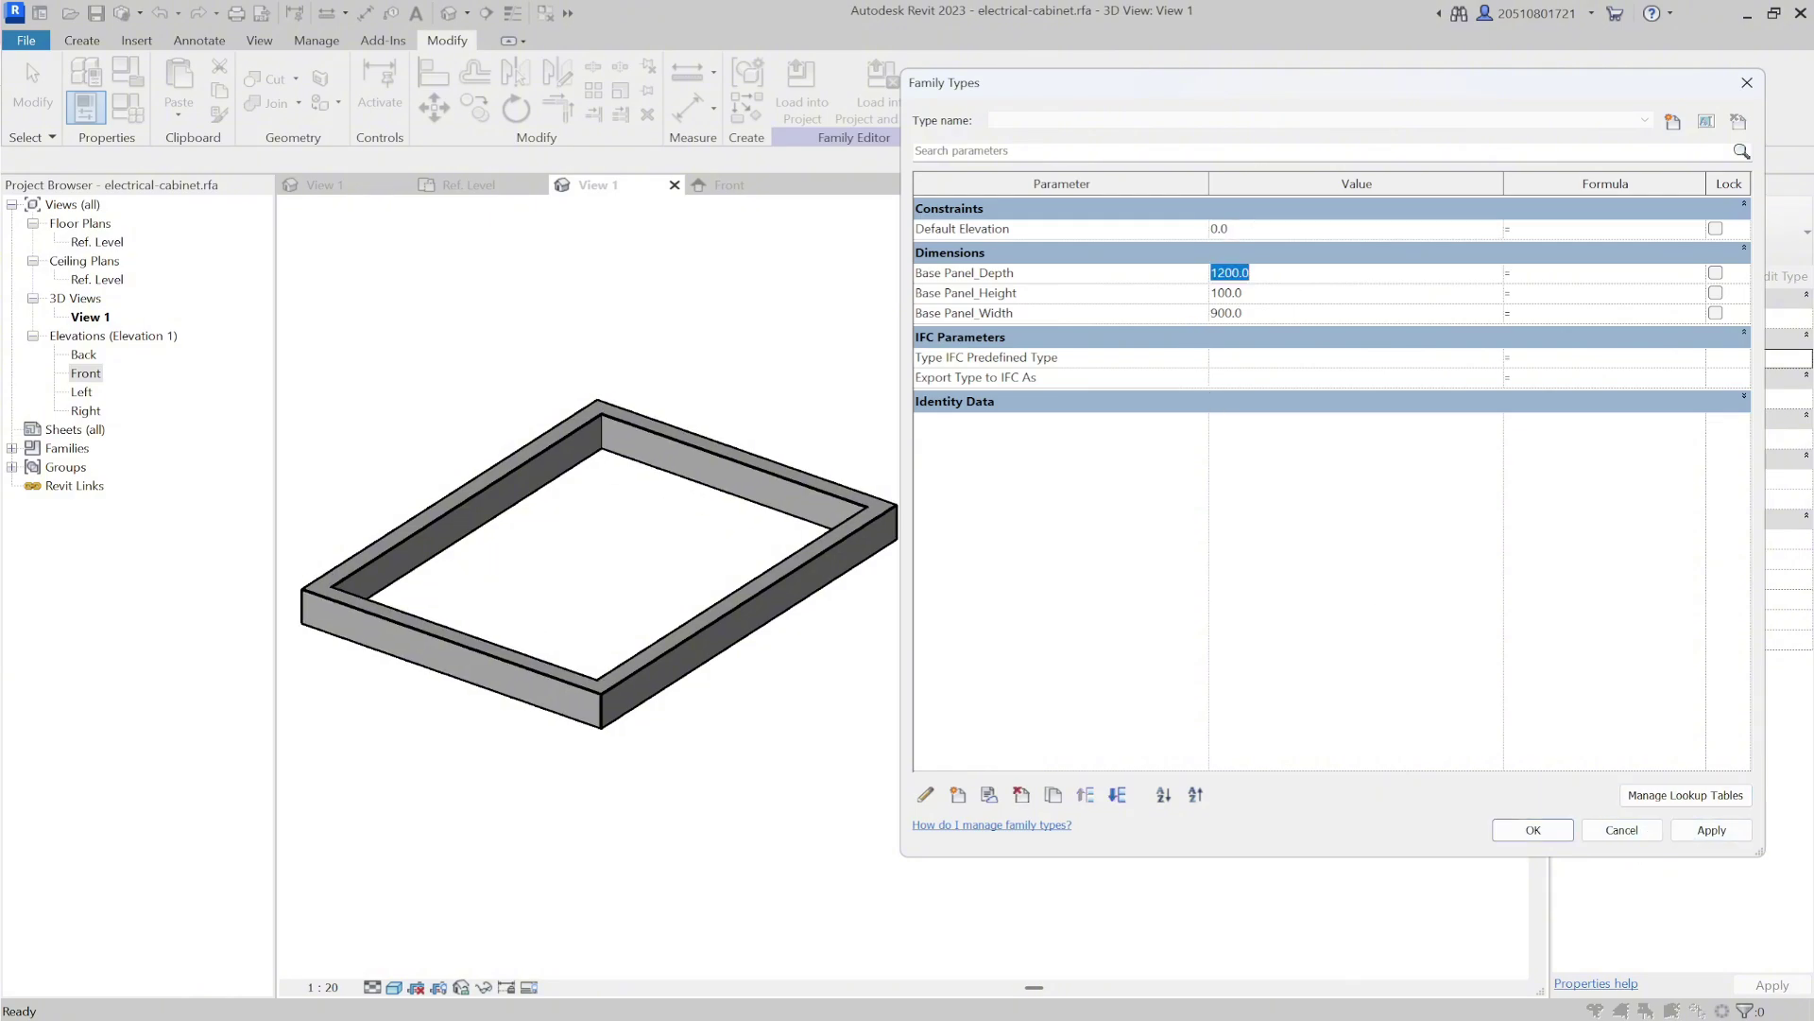